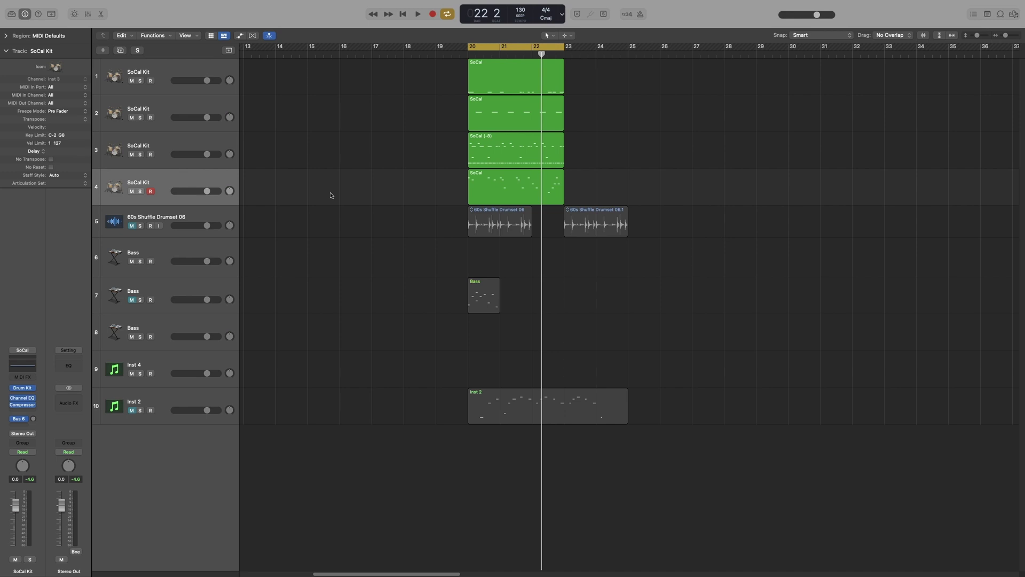
Step: Play and stop the project from bar 20, then show the Mixer below the tracks
key("space")
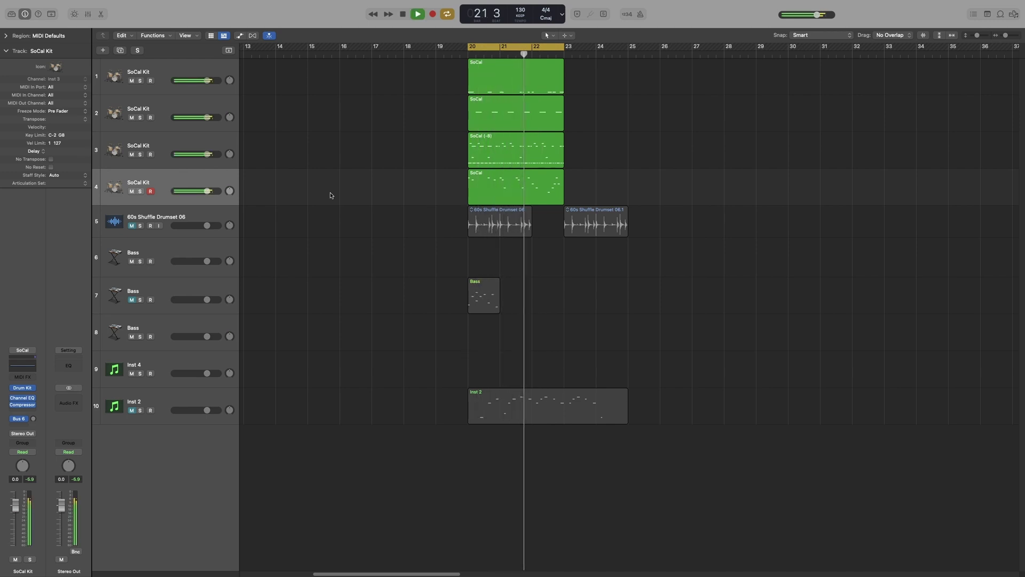
key("space")
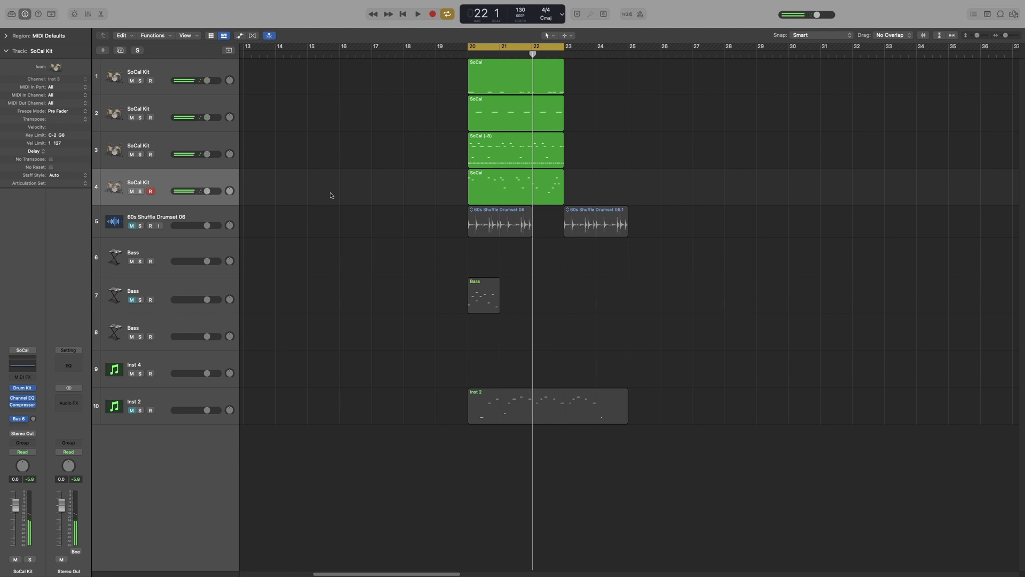
key("x")
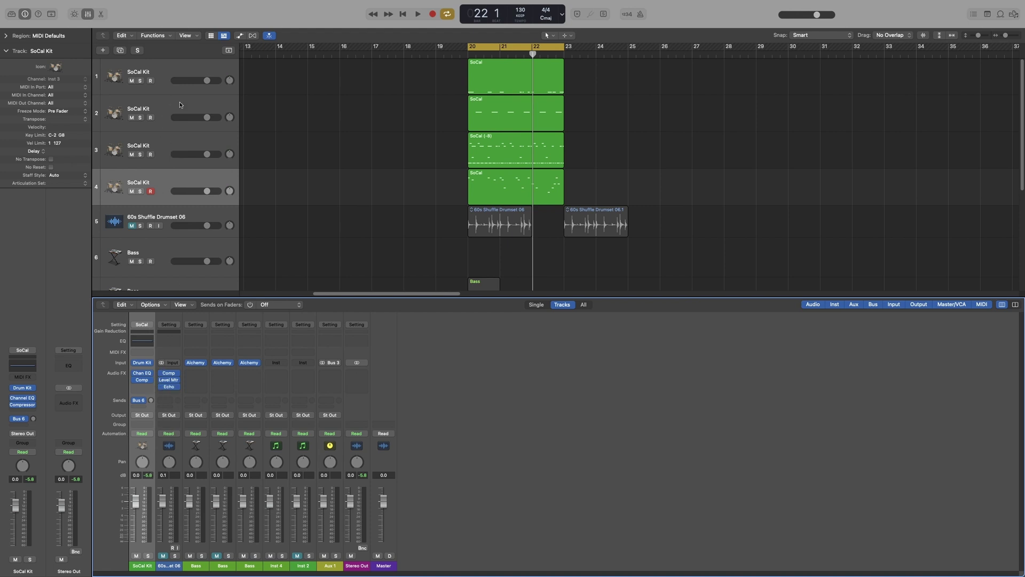
Step: Play and stop the project once more, then hide the Mixer to reveal all ten tracks
key("space")
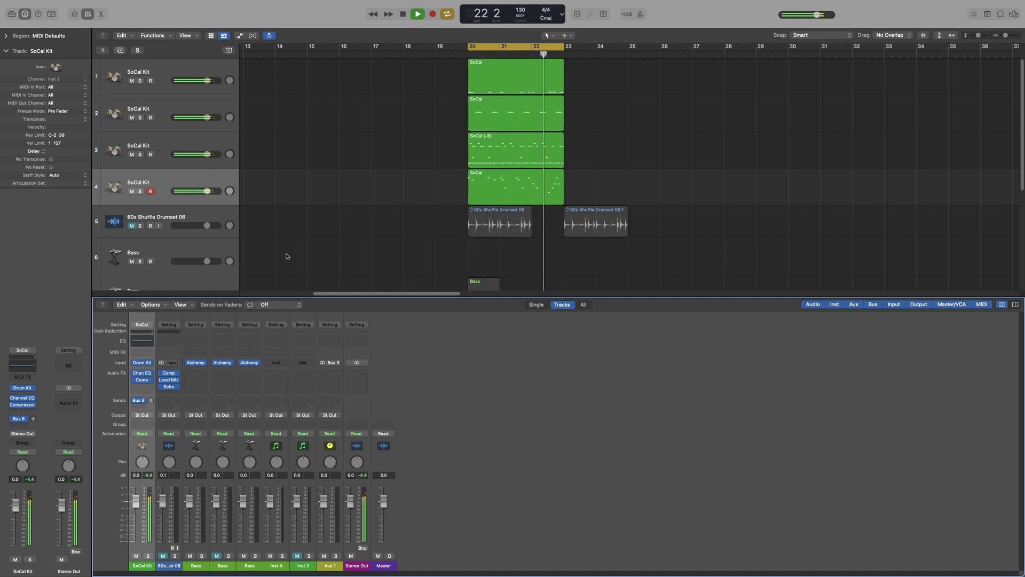
key("space")
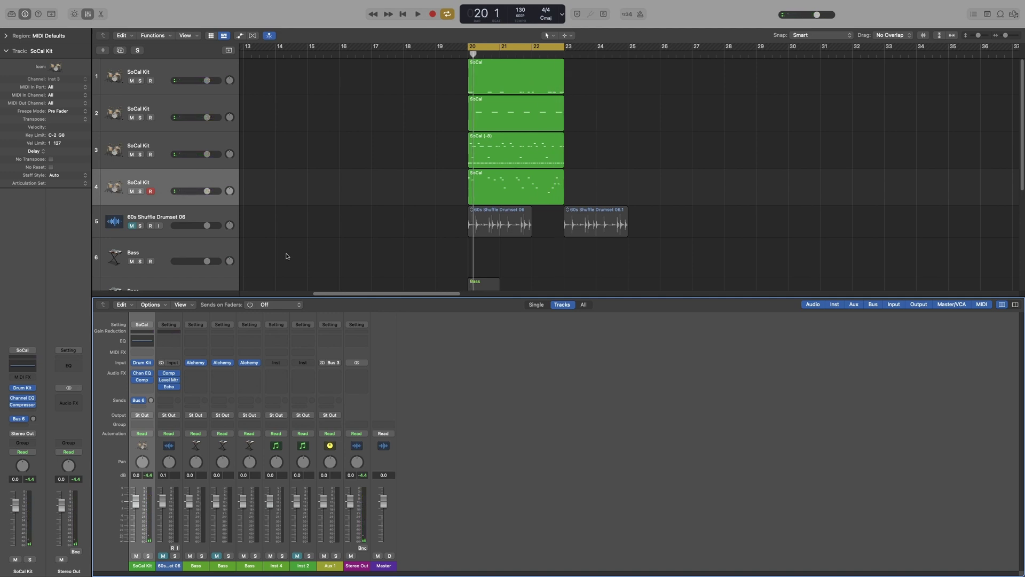
key("x")
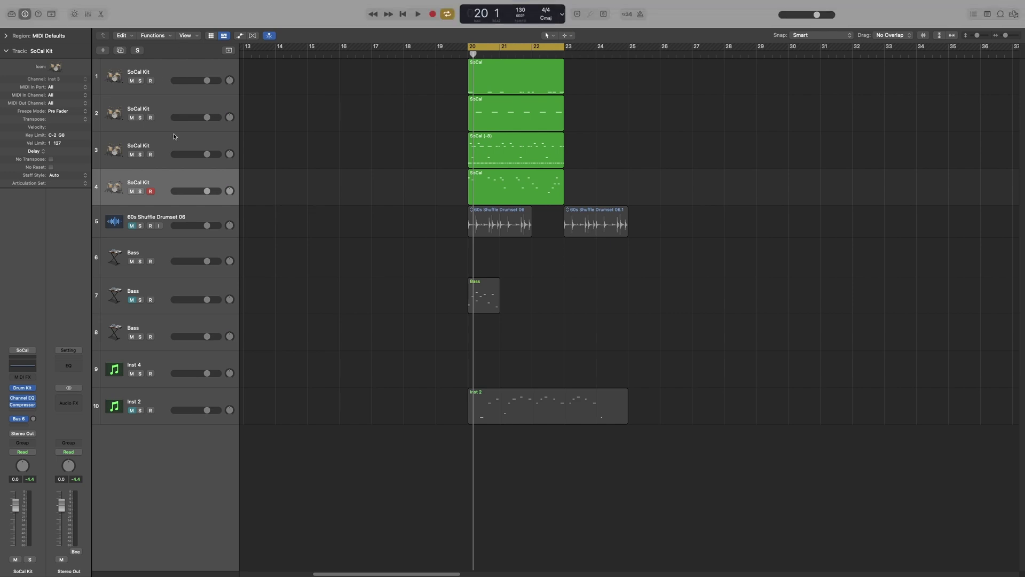
Step: Add a new track with the same instrument below SoCal Kit track 4
left_click(167, 159)
key("Down")
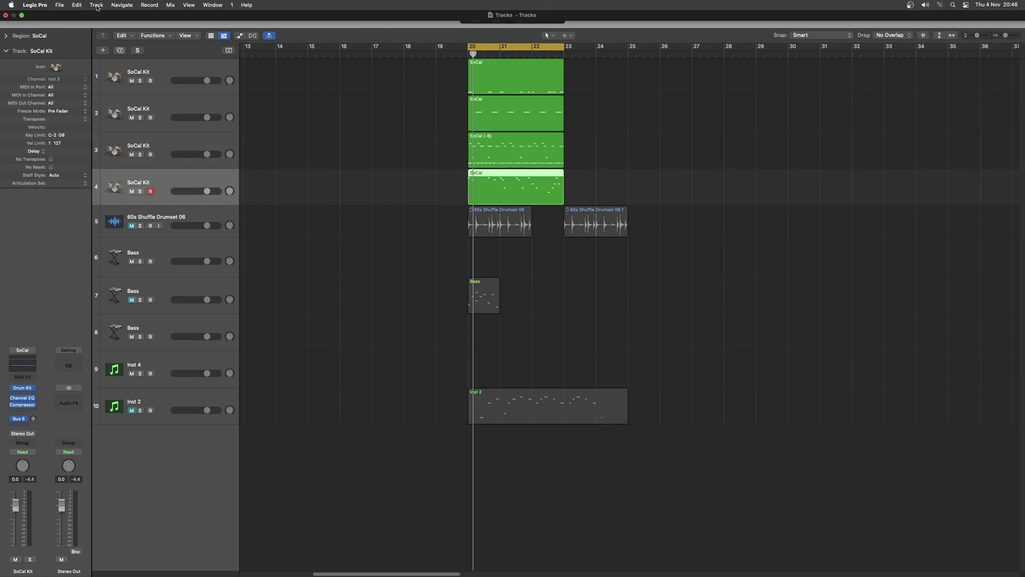
left_click(97, 5)
mouse_move(166, 60)
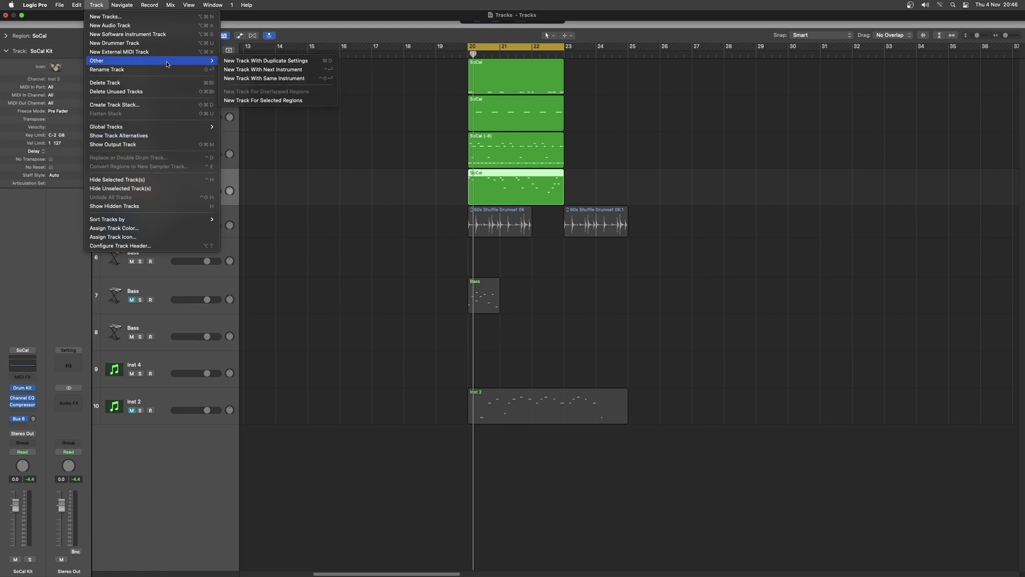
left_click(301, 79)
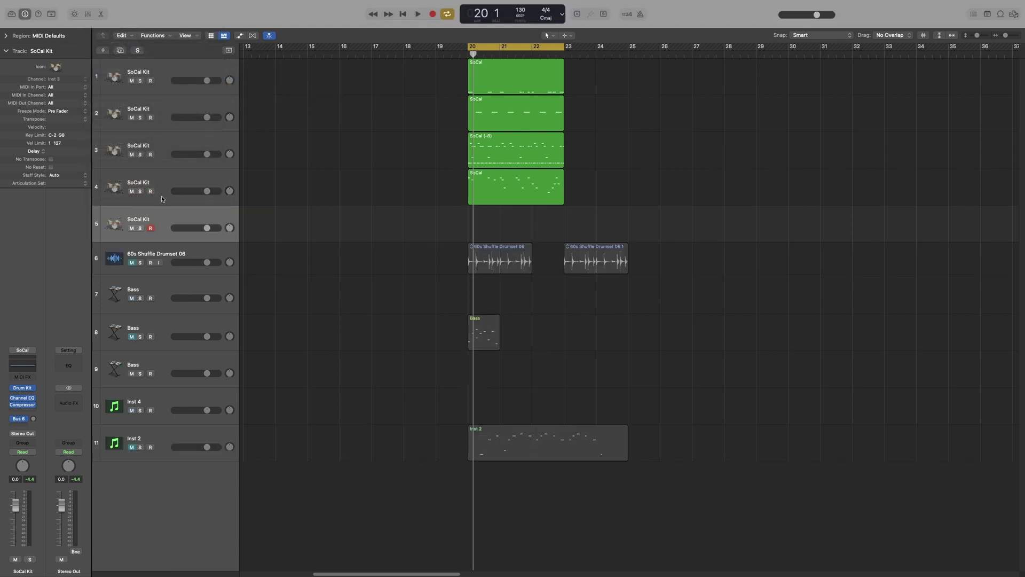
Step: Add a SoCal Kit track with duplicate settings and select both new tracks 5 and 6
left_click(166, 171)
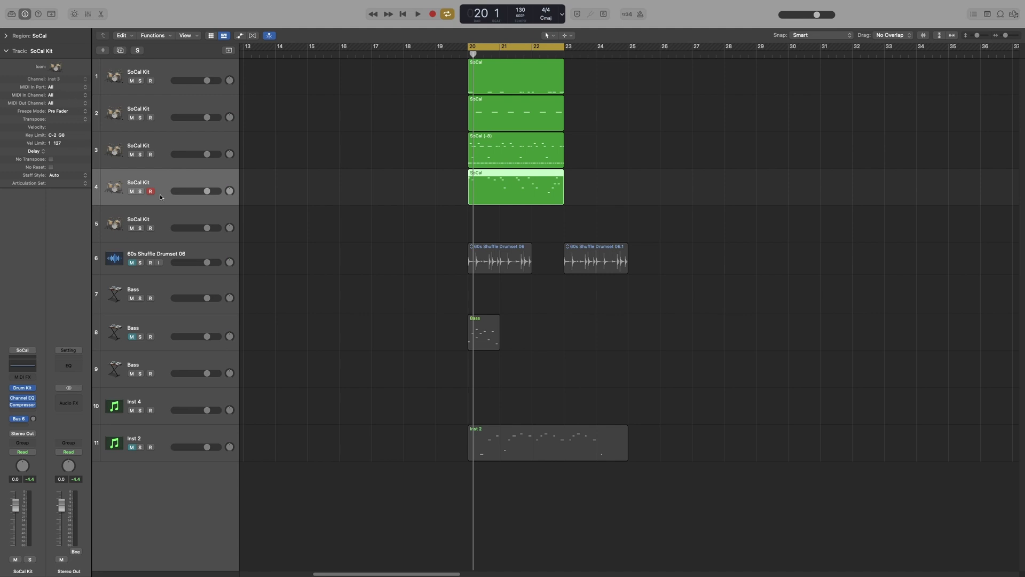
left_click(162, 212)
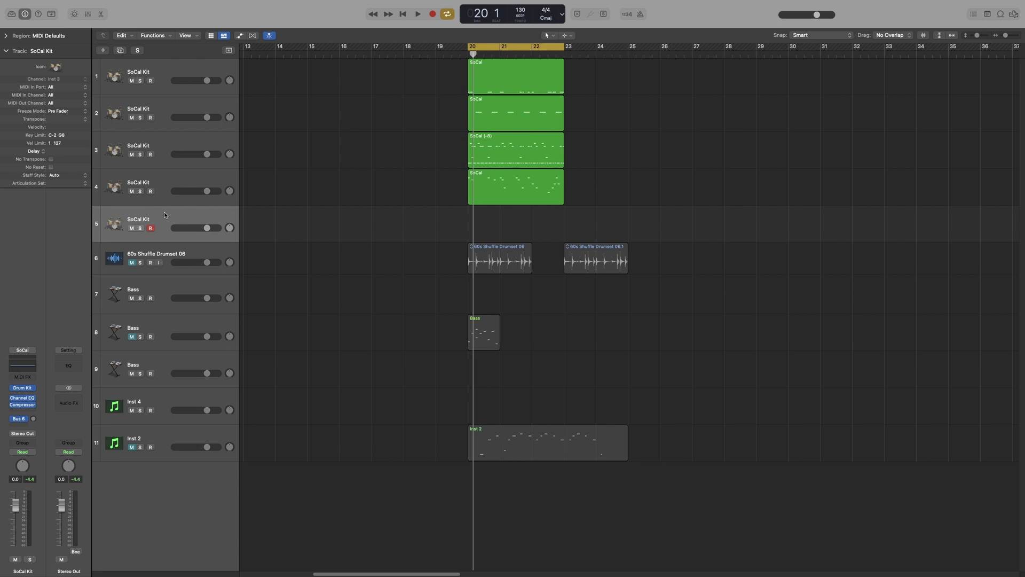
left_click(121, 50)
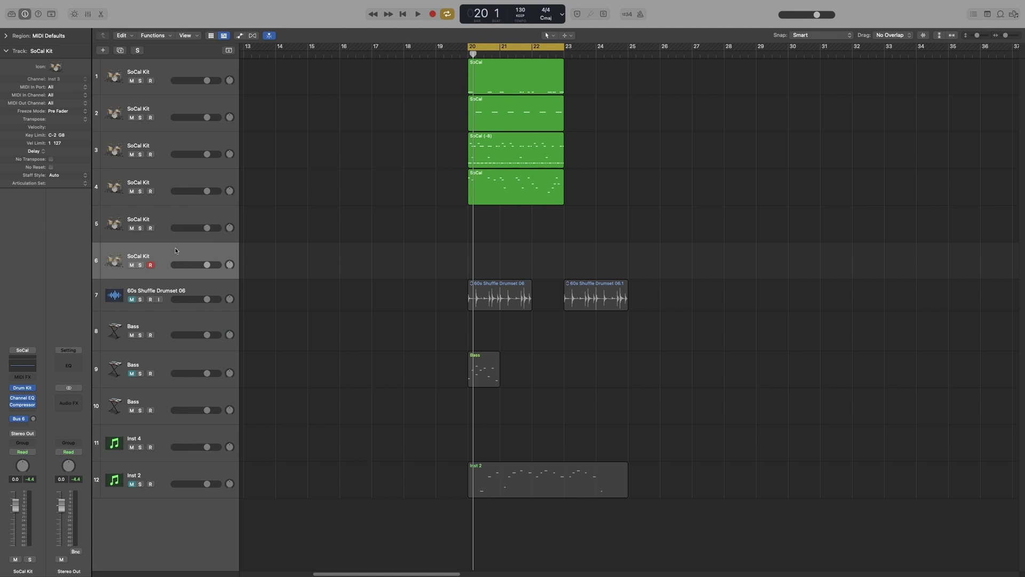
left_click(163, 219, "shift")
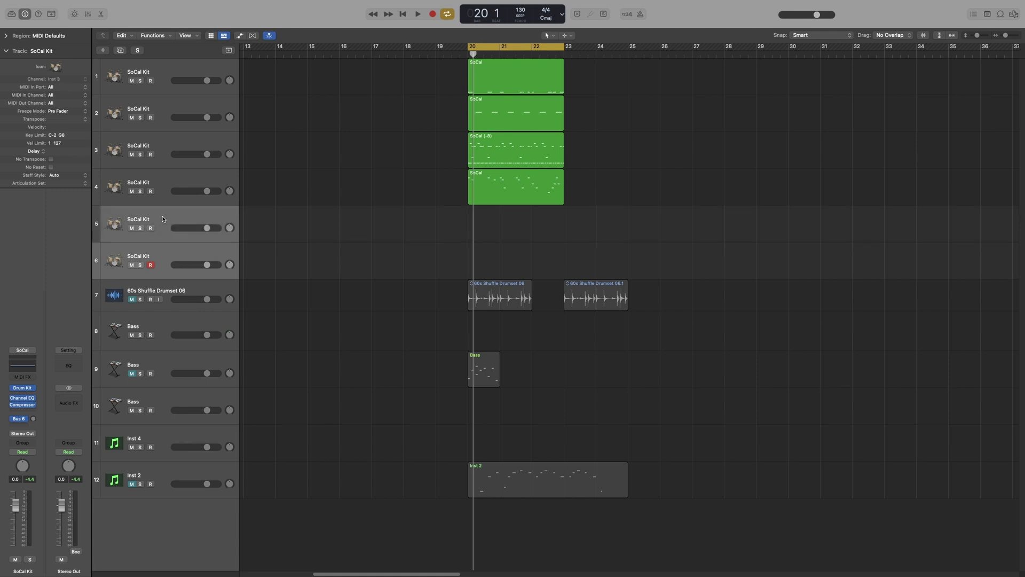
Step: Delete the two new SoCal Kit tracks, then test track 4's Solo and reset its volume to 0.0 dB
key("super+BackSpace")
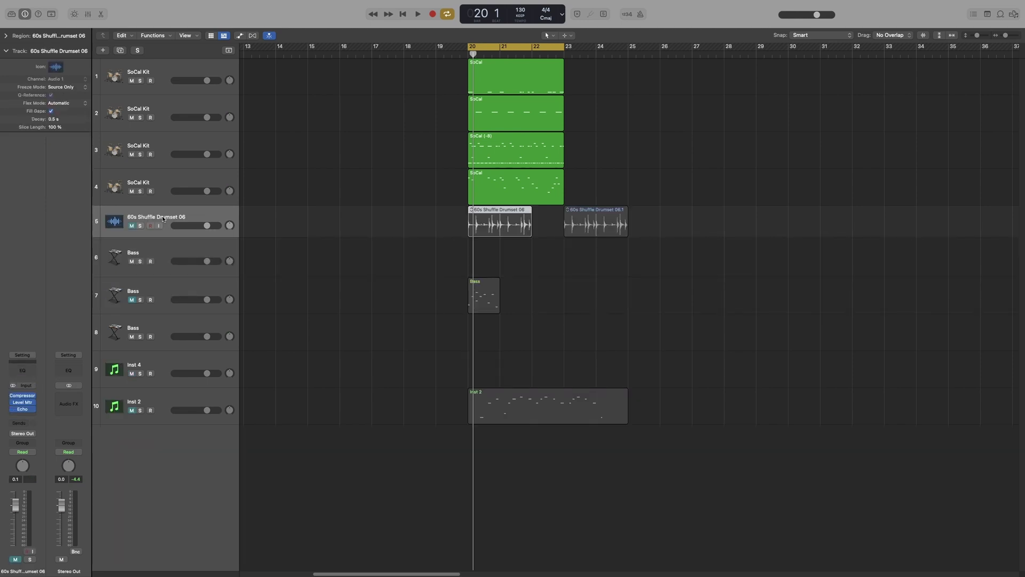
left_click(179, 185)
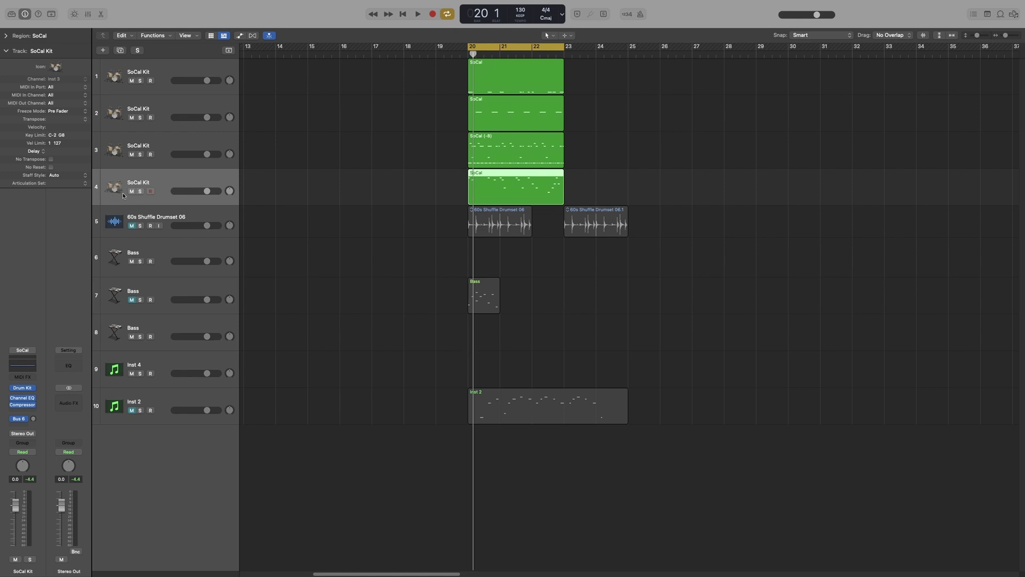
left_click(140, 191)
left_click(140, 191)
mouse_move(208, 155)
left_mouse_down()
mouse_move(174, 155)
mouse_move(213, 155)
mouse_move(196, 159)
left_mouse_up()
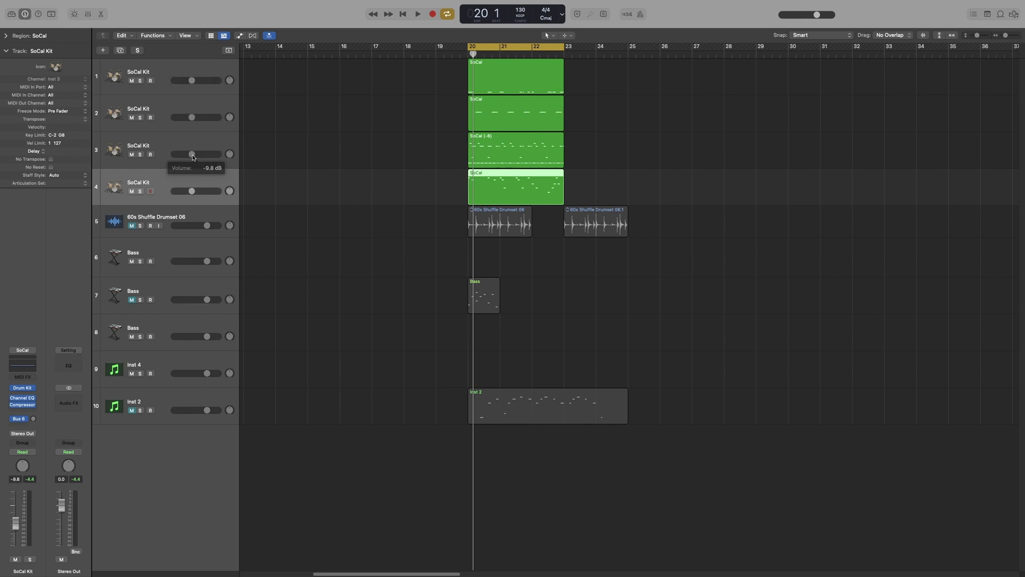
left_click(193, 157, "alt")
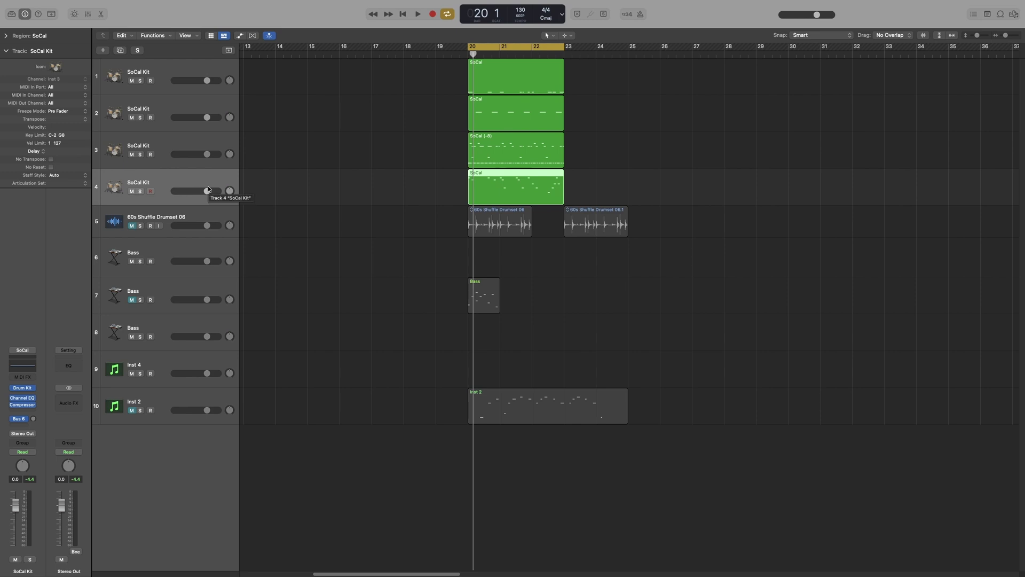
Step: Tick the On/Off option under Buttons in Configure Track Header (Option-T)
left_click(95, 5)
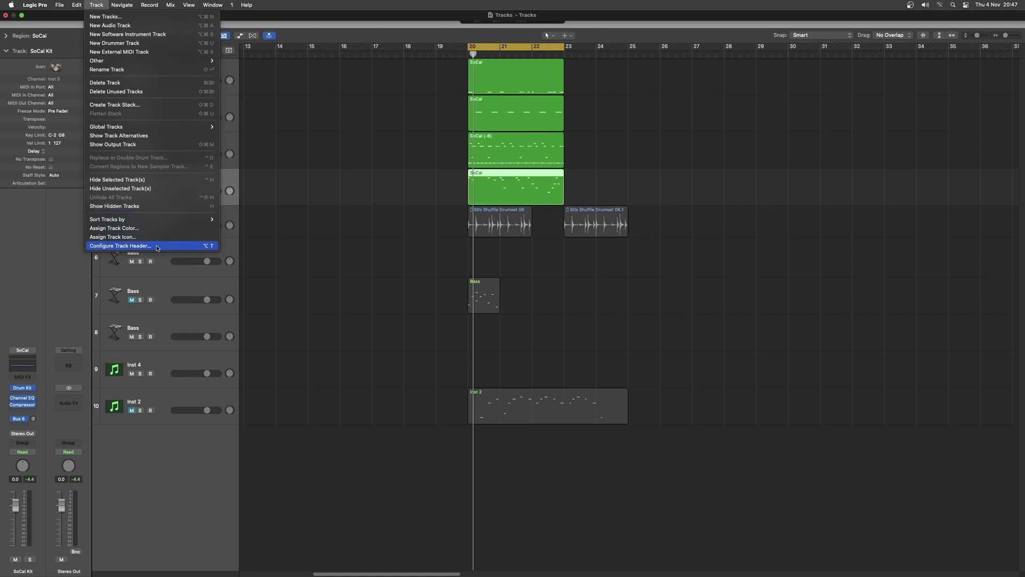
left_click(162, 284)
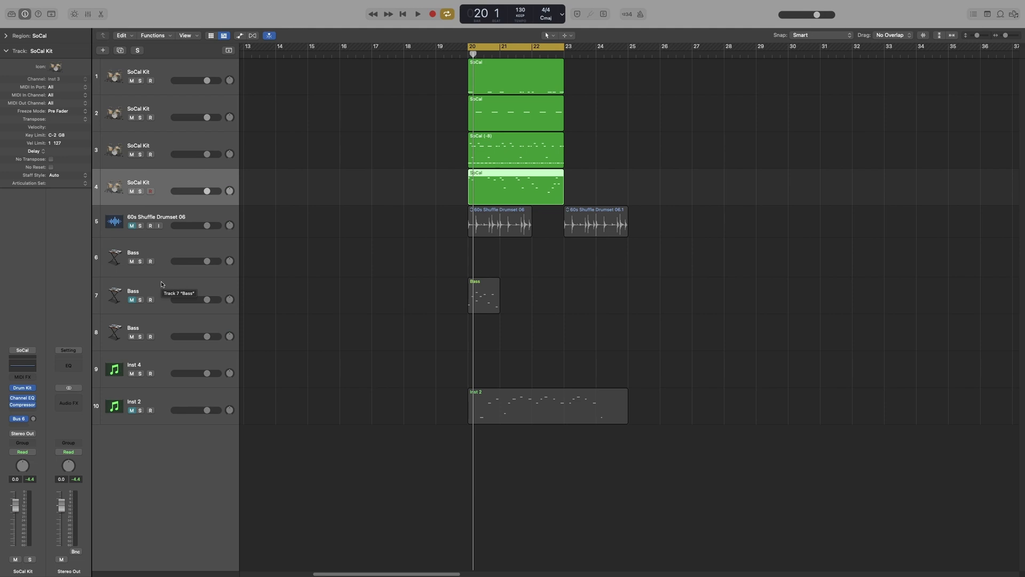
key("alt+t")
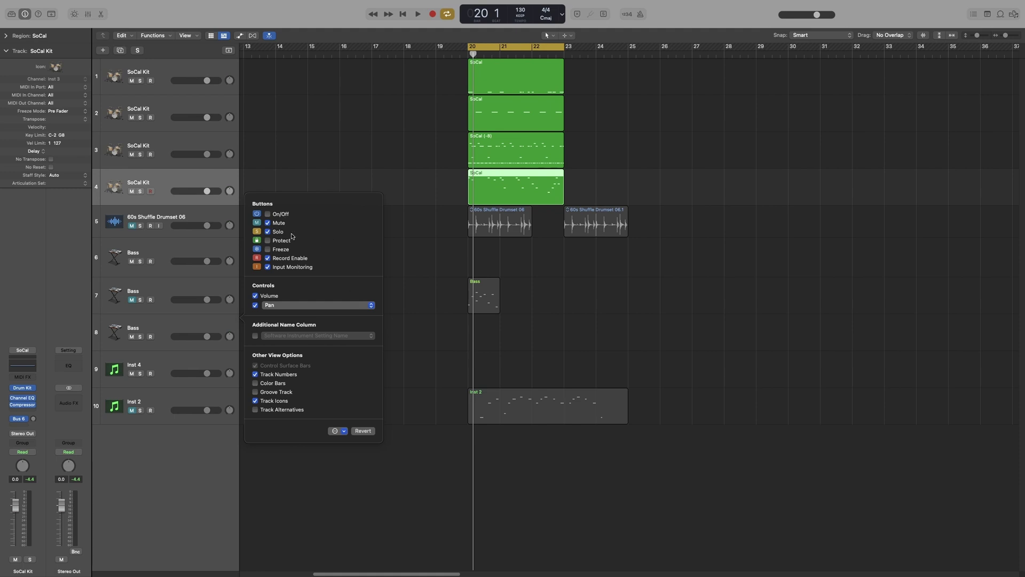
left_click(268, 214)
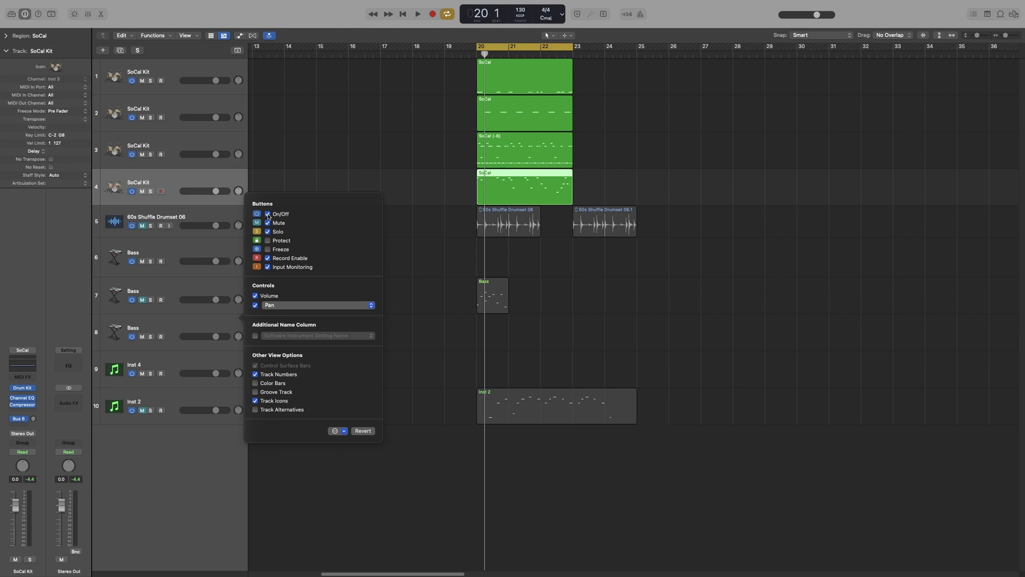
Step: Select the 60s Shuffle Drumset 06 track and open and close its Compressor plug-in
left_click(184, 219)
left_click(158, 216)
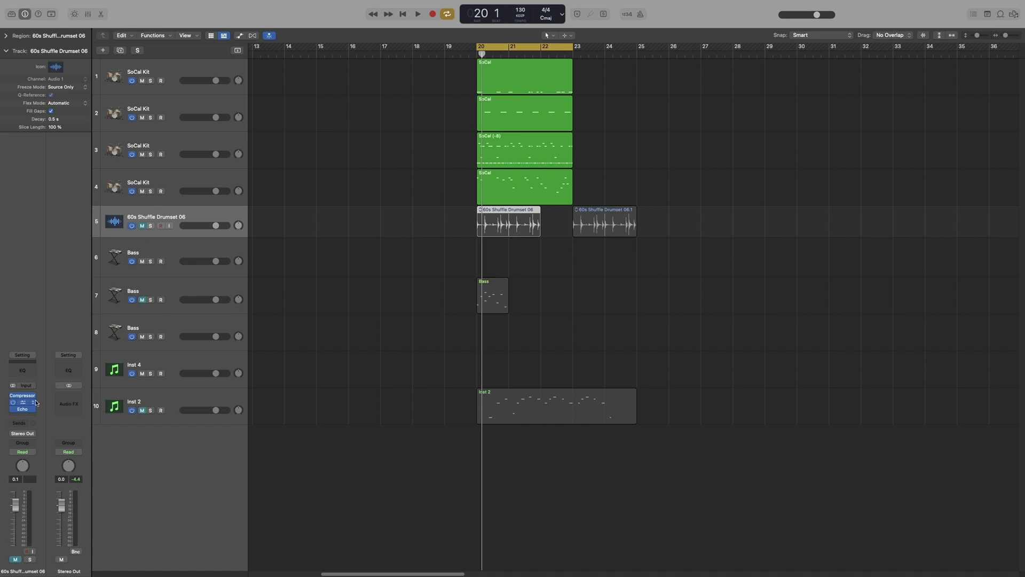
mouse_move(23, 397)
left_click(23, 397)
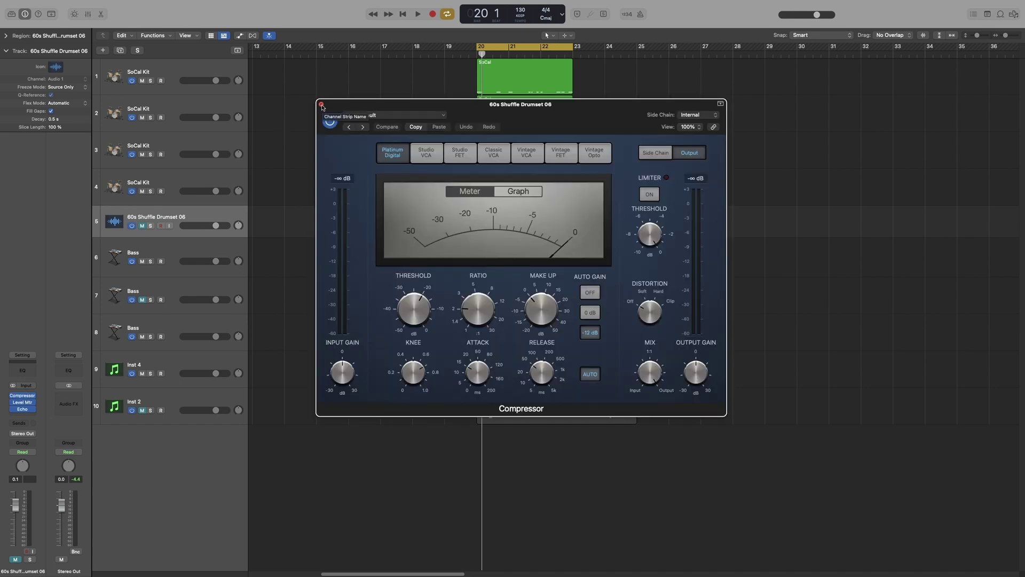
left_click(321, 105)
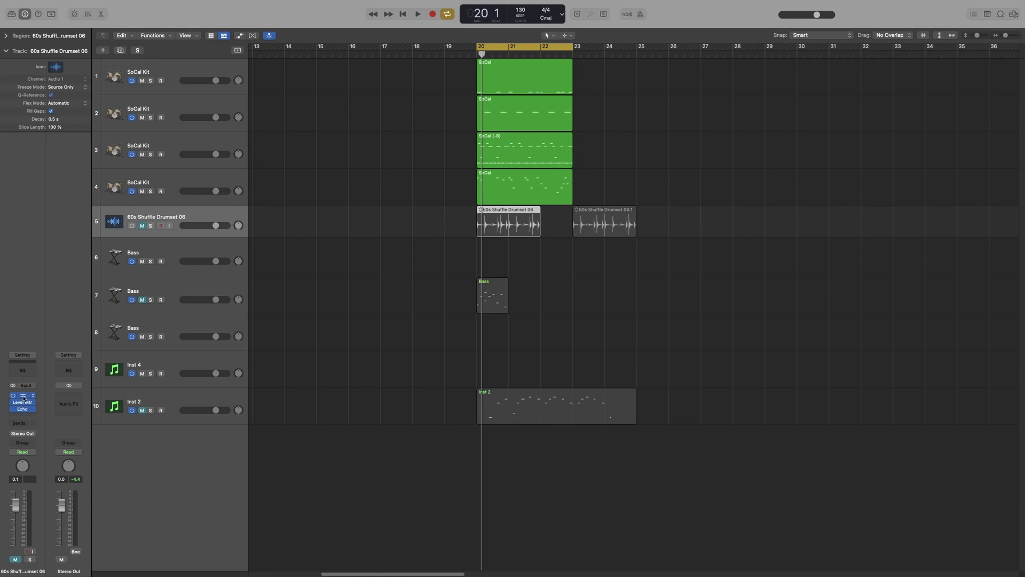
left_click(24, 398)
left_click(320, 104)
Step: Switch the drumset track off, dismiss the 'Plug-ins load as needed' notice, and switch it back on
left_click(132, 225)
mouse_move(29, 403)
left_click(23, 398)
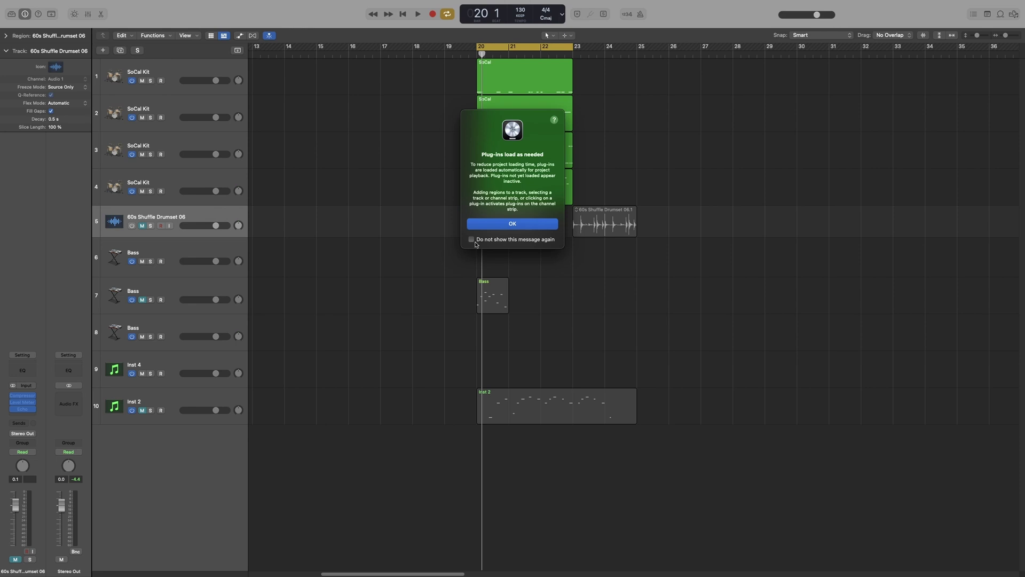
left_click(525, 231)
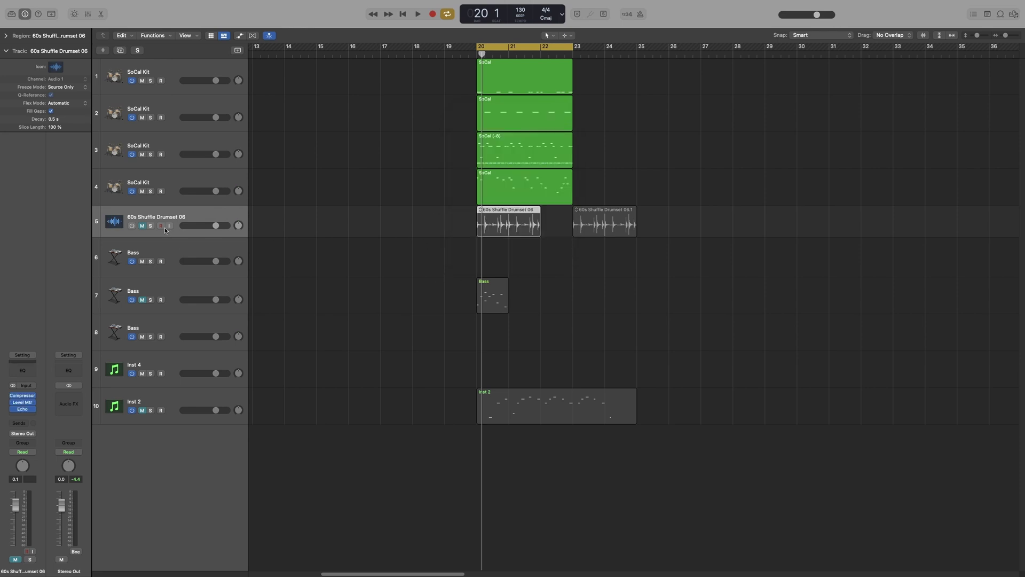
left_click(132, 226)
Step: Start playback and switch SoCal Kit tracks 1, 3 and 4 off during playback
left_click(176, 75)
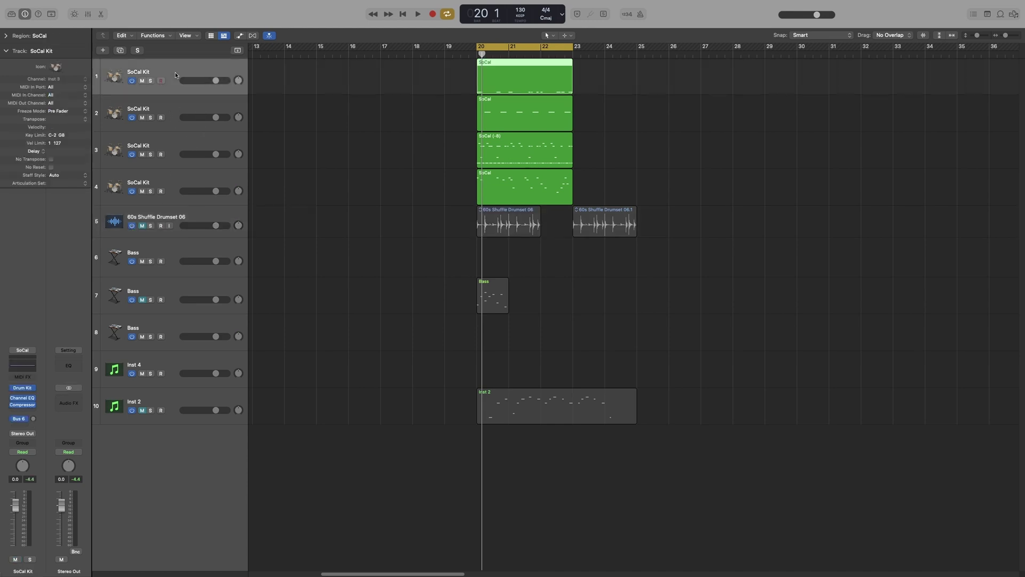
key("space")
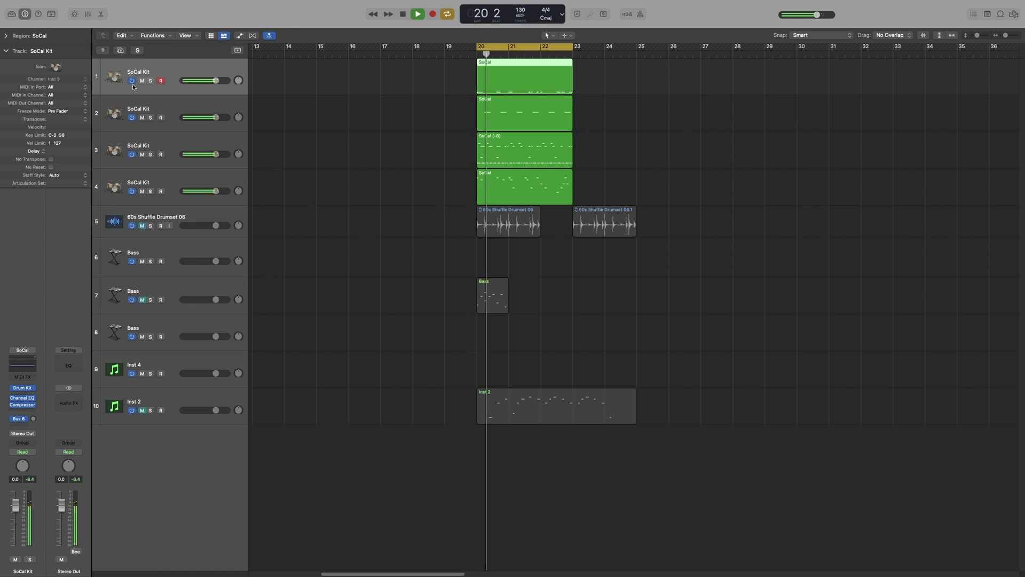
left_click(132, 81)
left_click(131, 81)
left_click(131, 154)
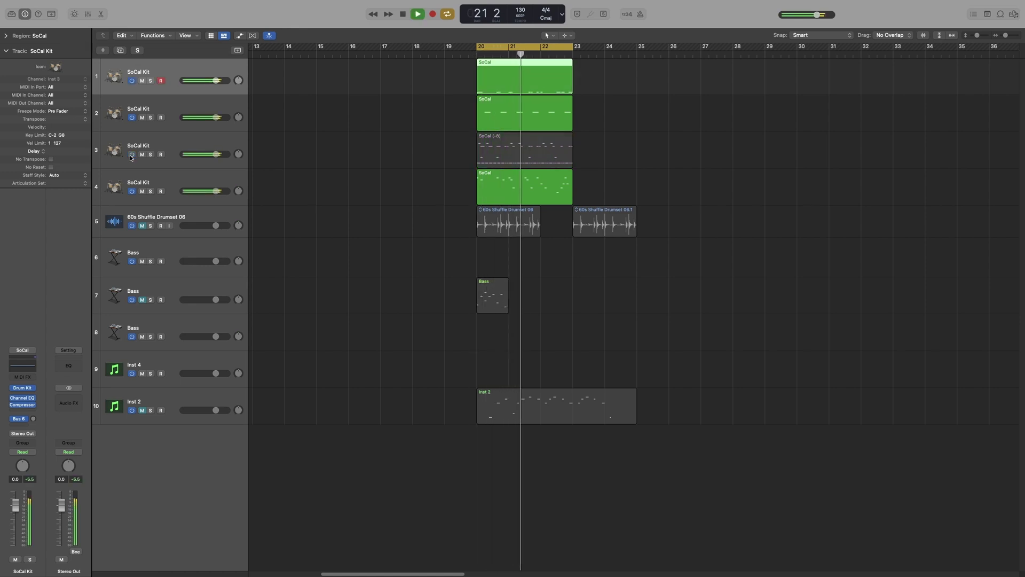
left_click(132, 191)
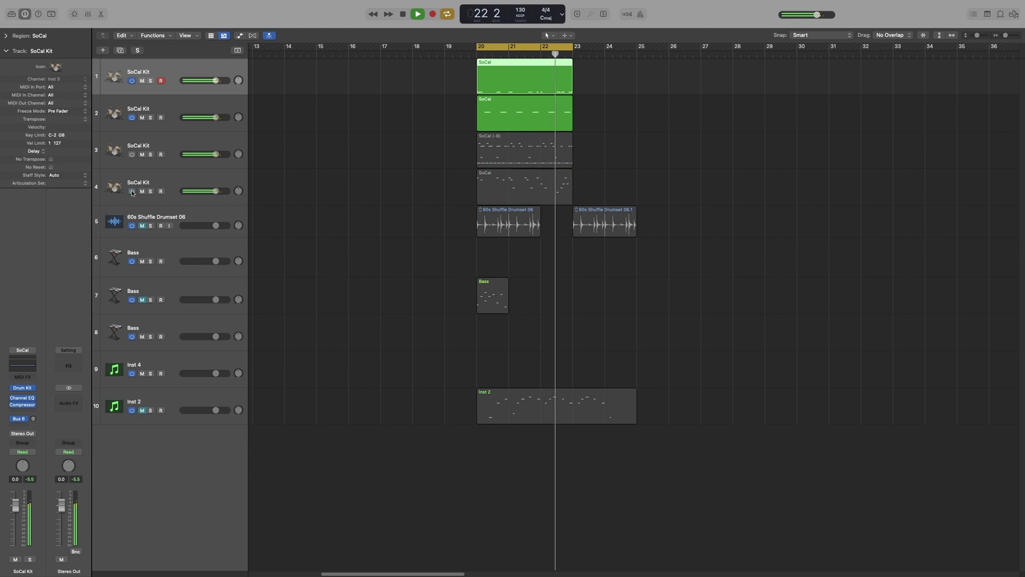
Step: Turn tracks 4 and 3 back on, toggle track 2 off and on, stop playback, and reopen Configure Track Header
left_click(132, 191)
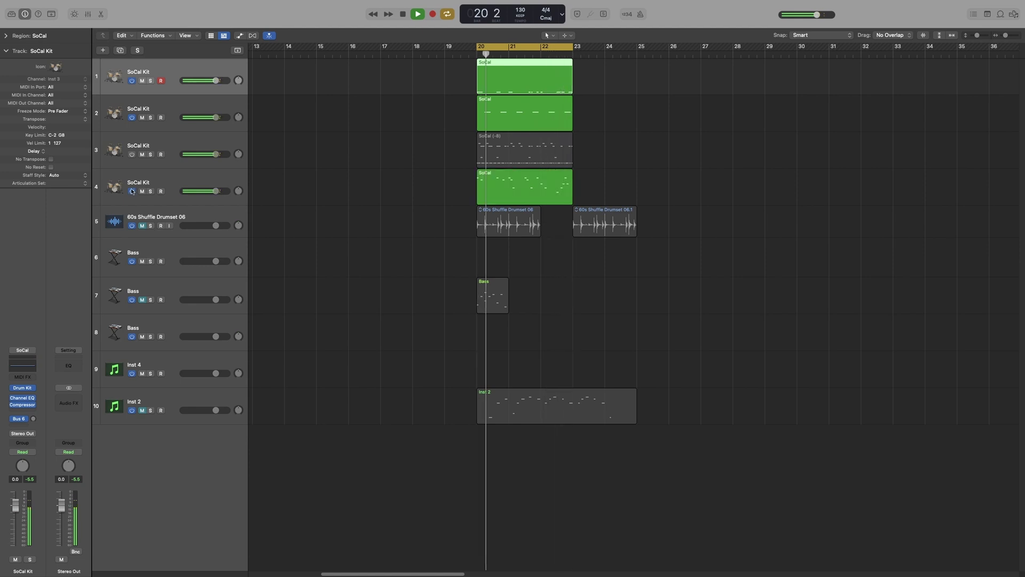
left_click(132, 154)
left_click(132, 117)
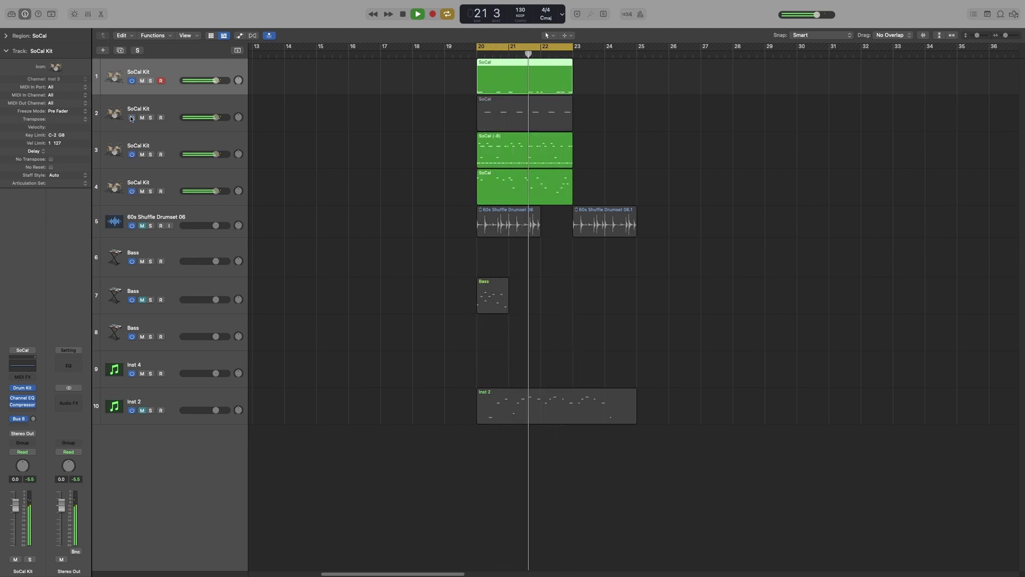
left_click(132, 117)
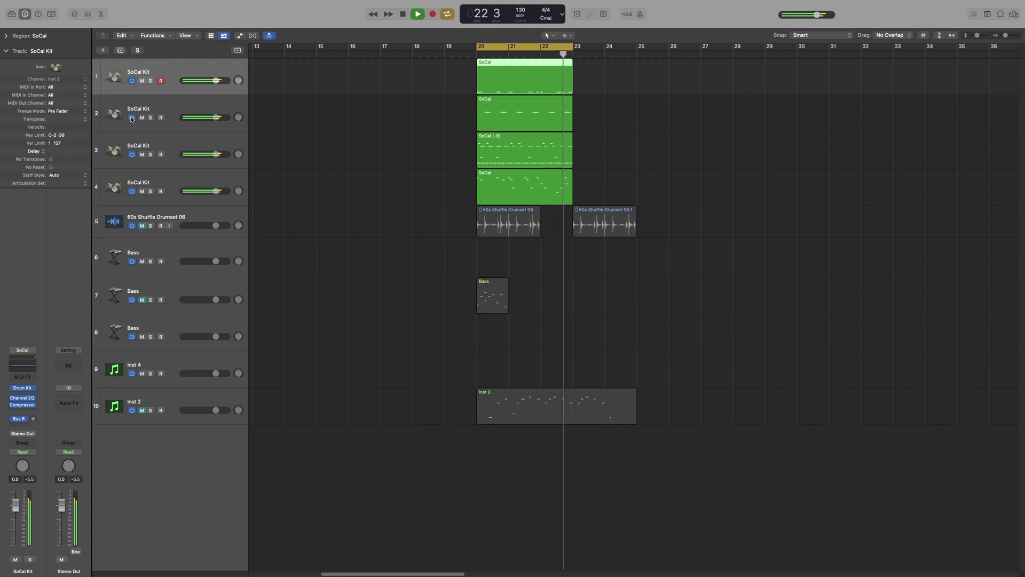
key("space")
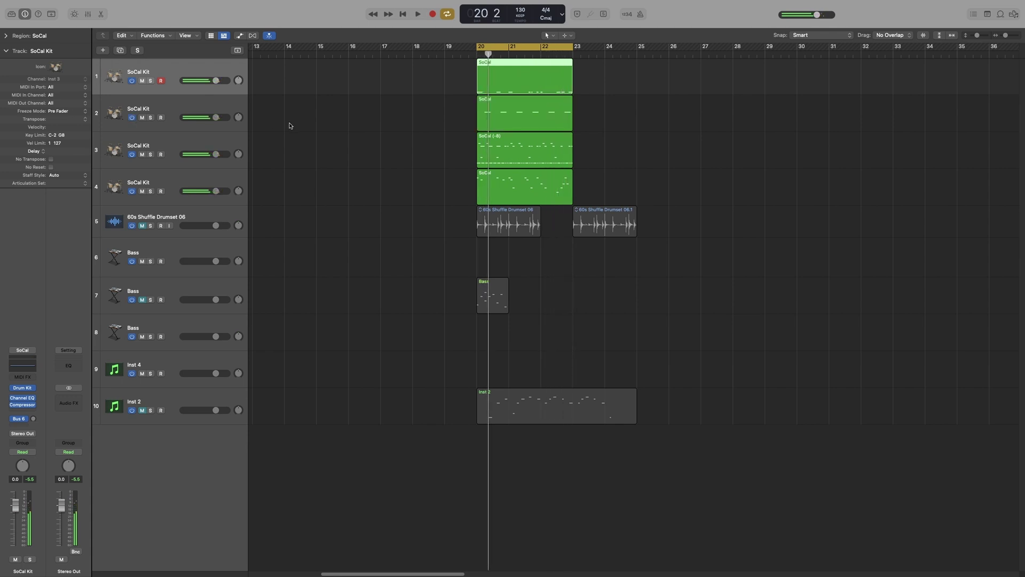
key("alt+t")
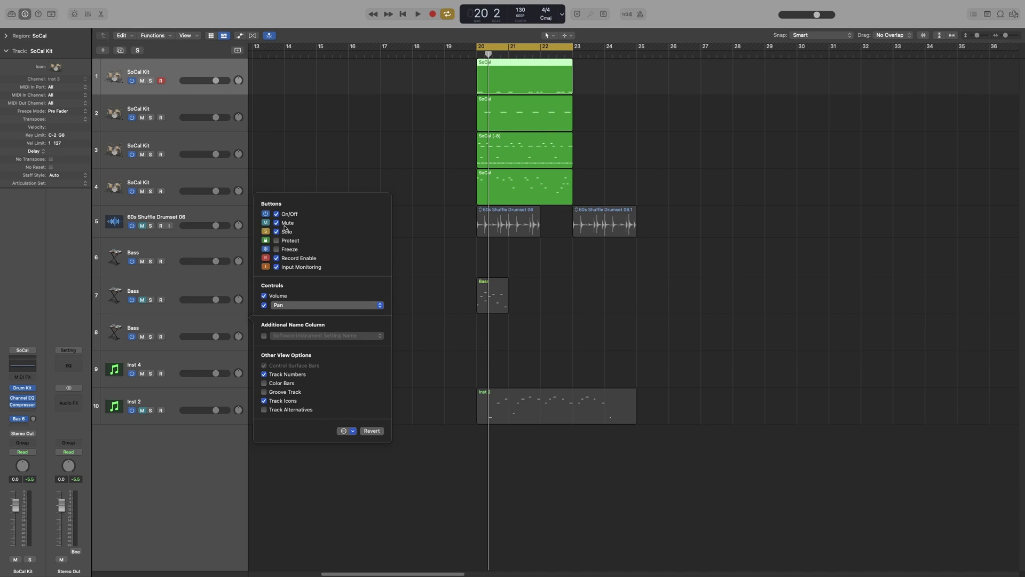
Step: Turn Solo off and back on, then tick Protect under Buttons in the track header options
left_click(277, 233)
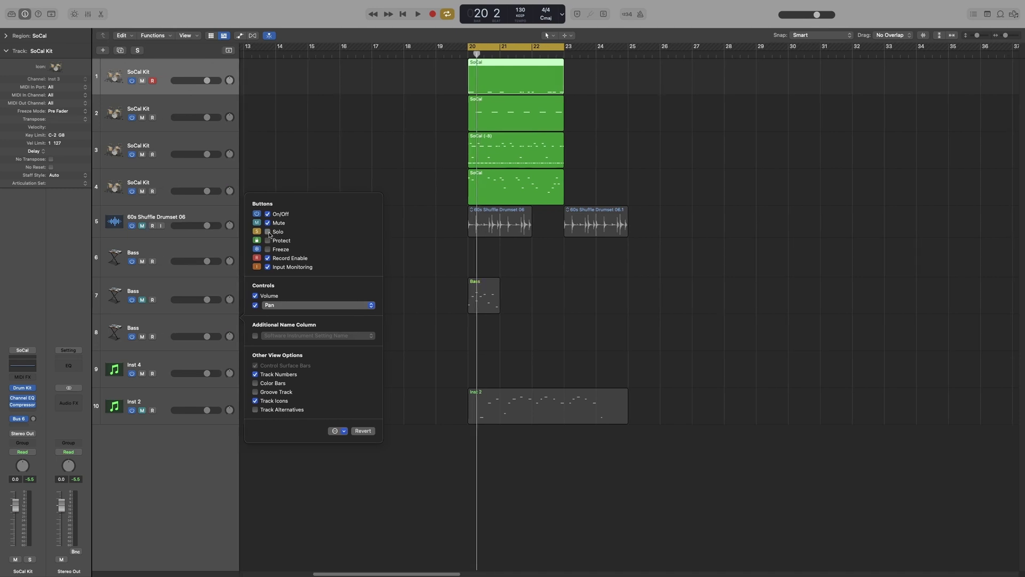
left_click(270, 234)
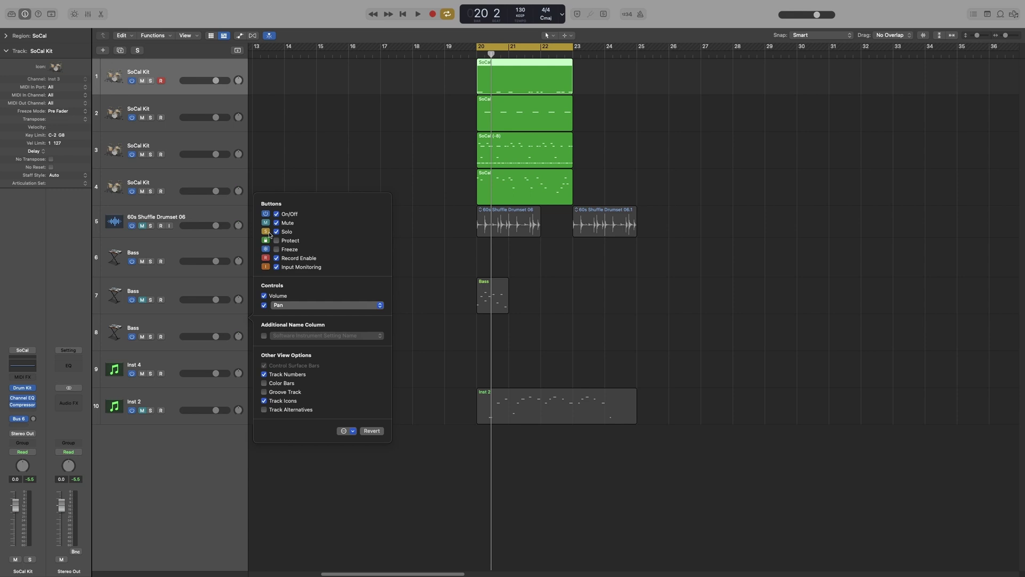
left_click(276, 241)
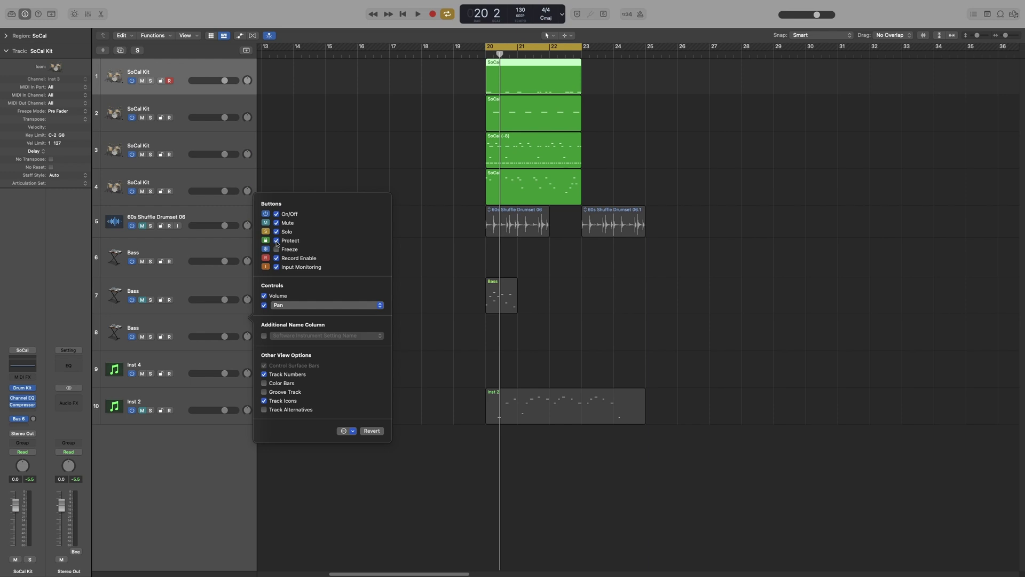
Step: Unmute the 60s Shuffle Drumset 06 track and turn on its Protect lock
left_click(142, 226)
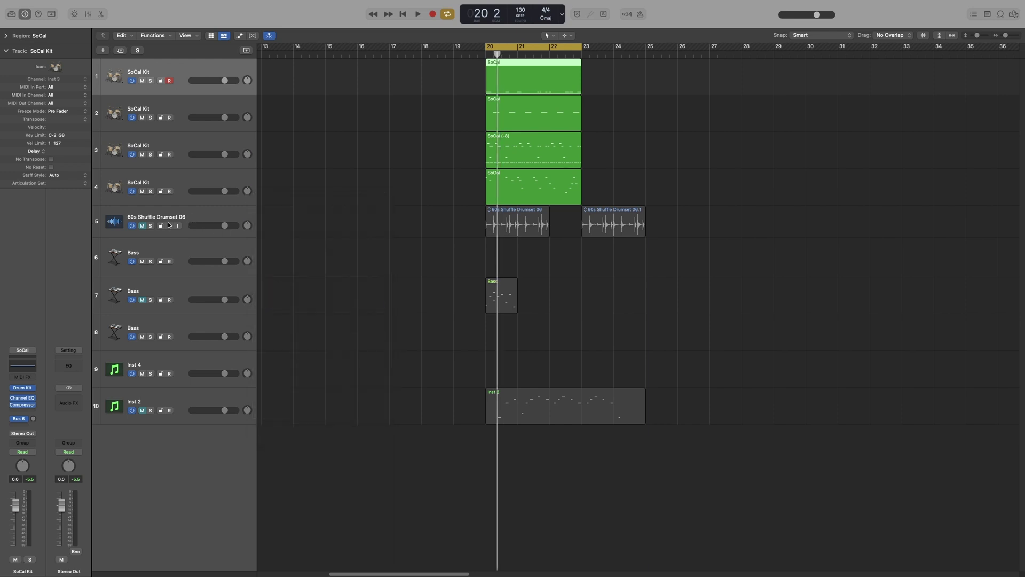
left_click(142, 226)
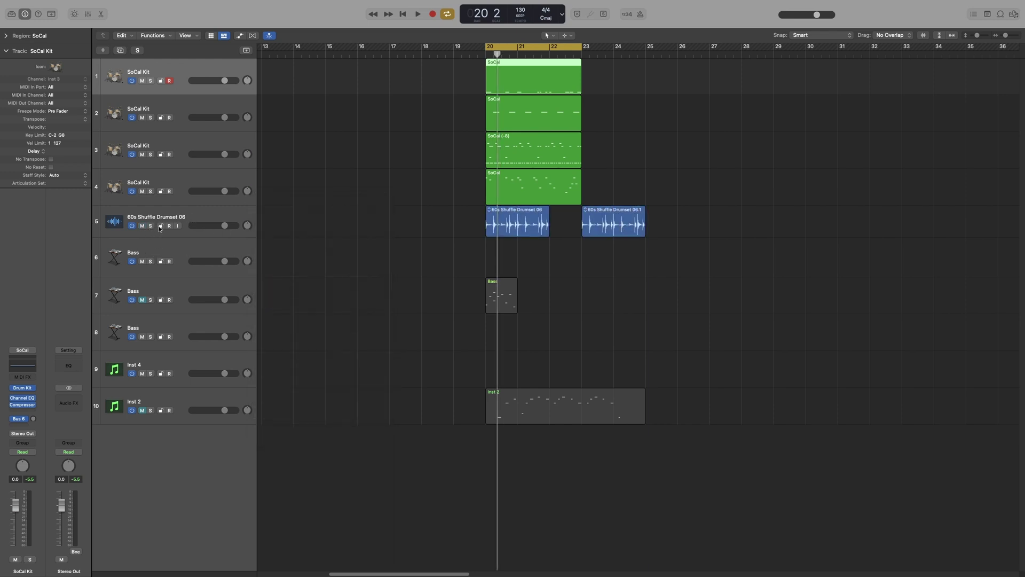
left_click(161, 225)
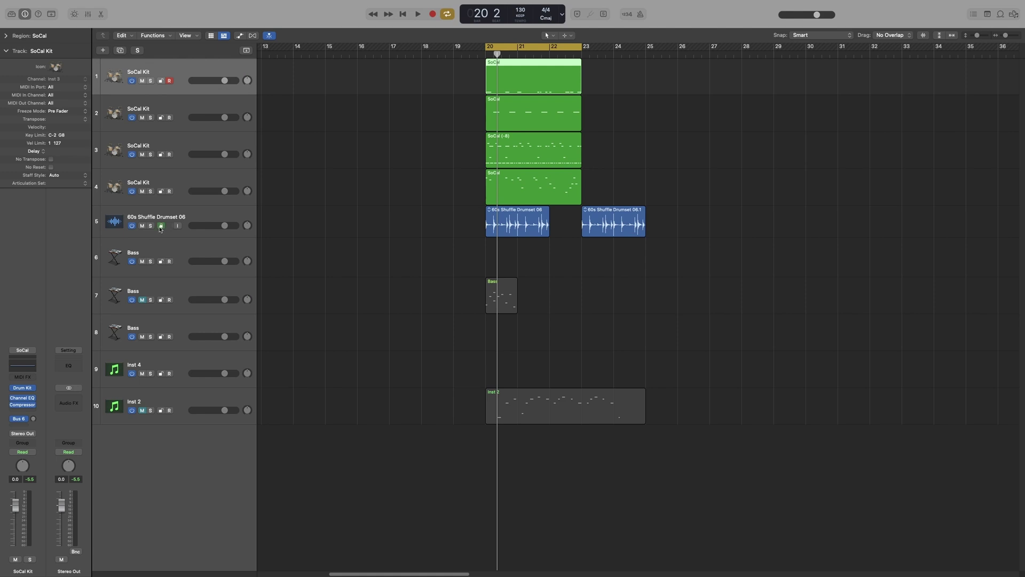
Step: Try editing and resizing its regions, dismissing each 'track is protected' alert
left_click(614, 231)
key("Return")
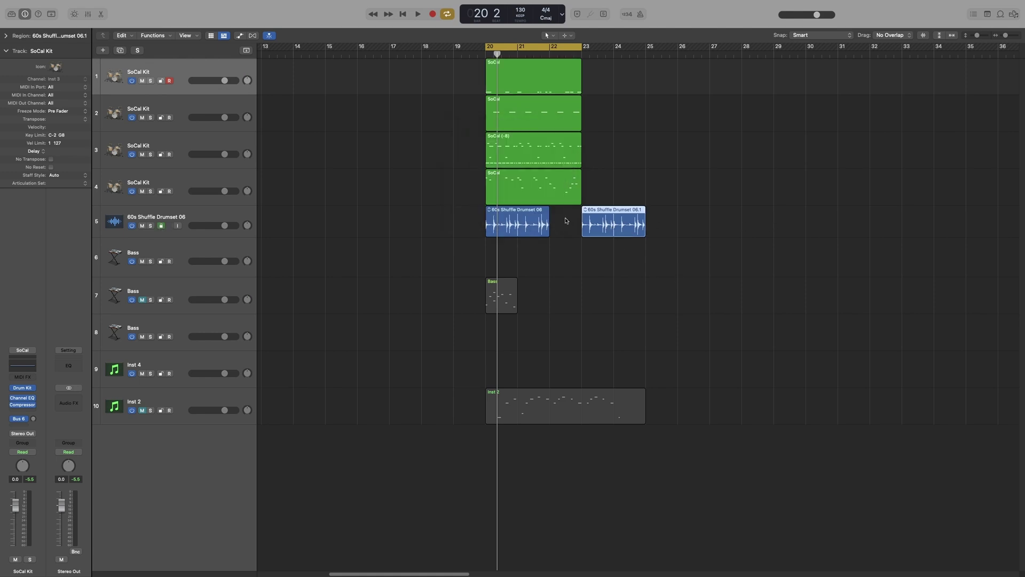
left_click(643, 232)
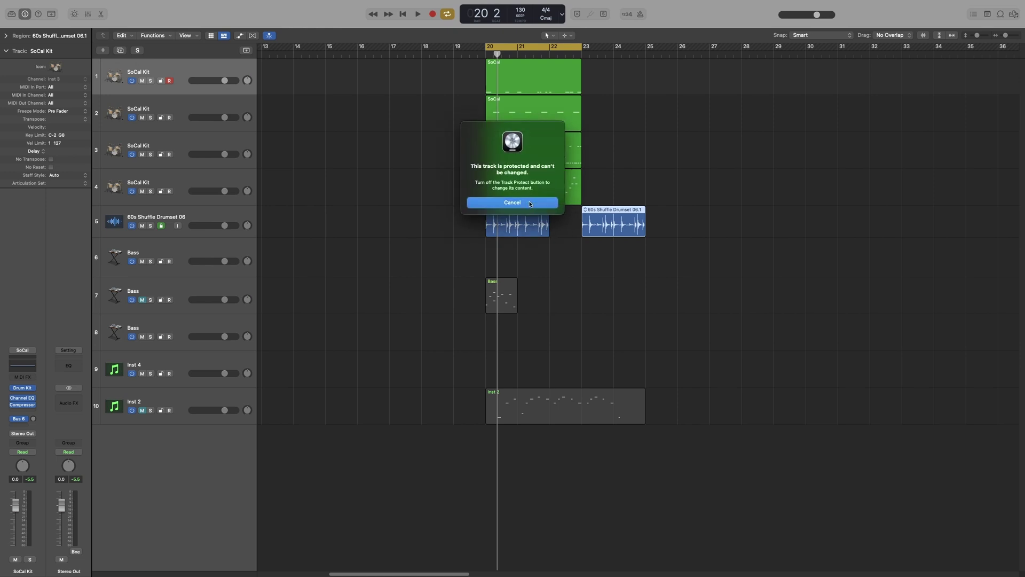
key("Return")
left_click(628, 218)
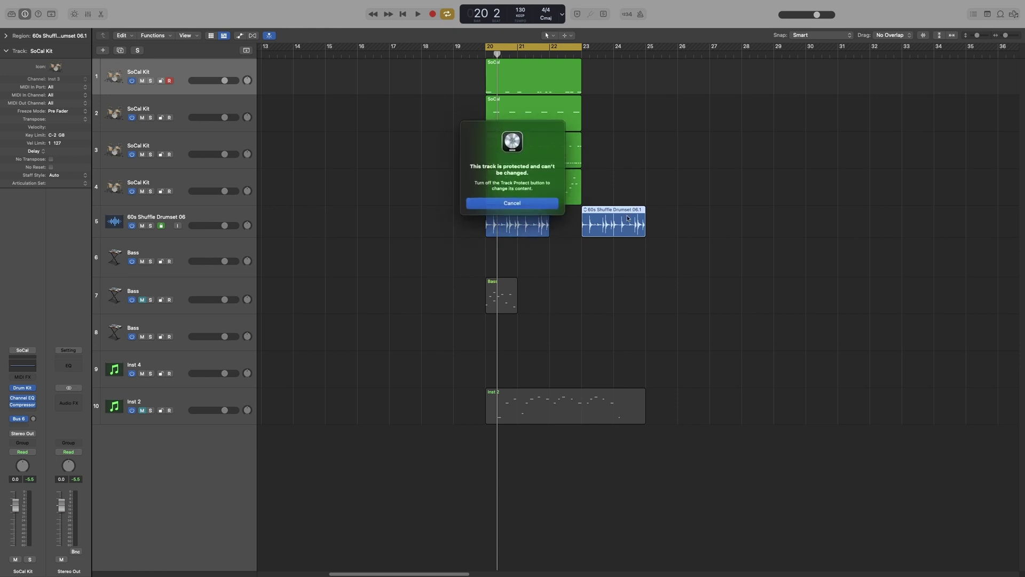
left_click(516, 202)
Step: Solo, mute, unsolo and unmute the protected drumset track
left_click(193, 220)
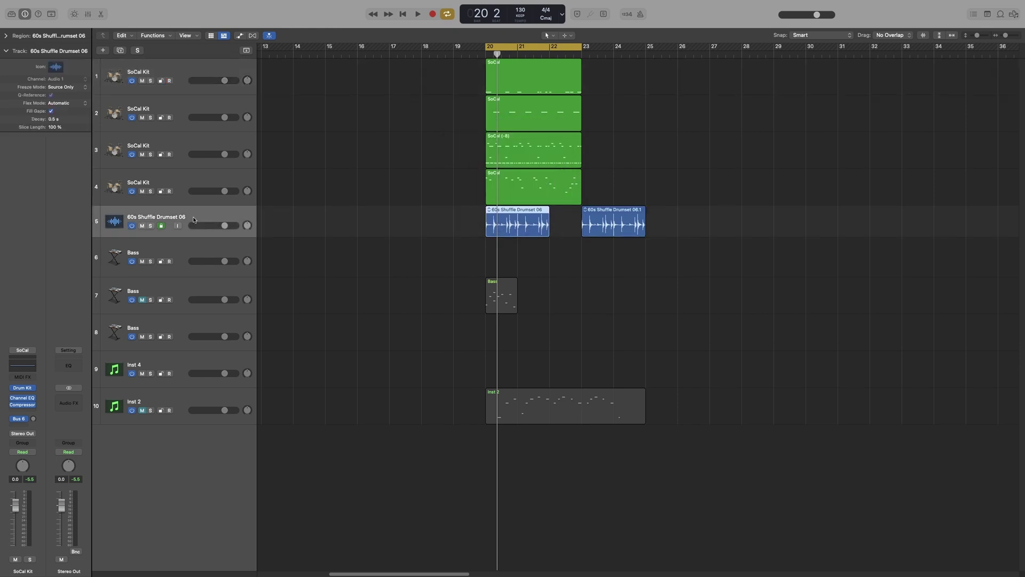
left_click(151, 226)
left_click(143, 226)
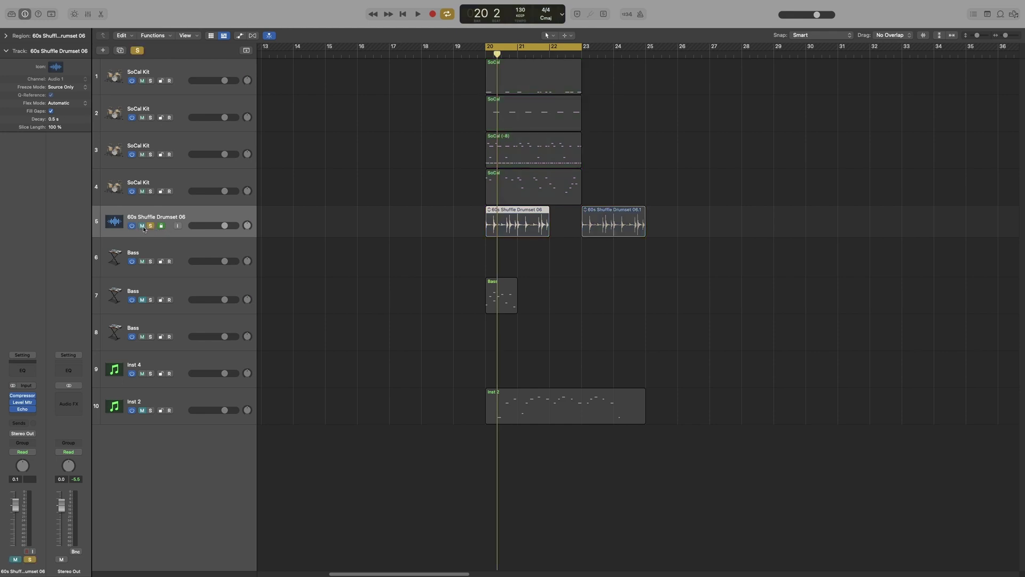
left_click(150, 226)
left_click(142, 226)
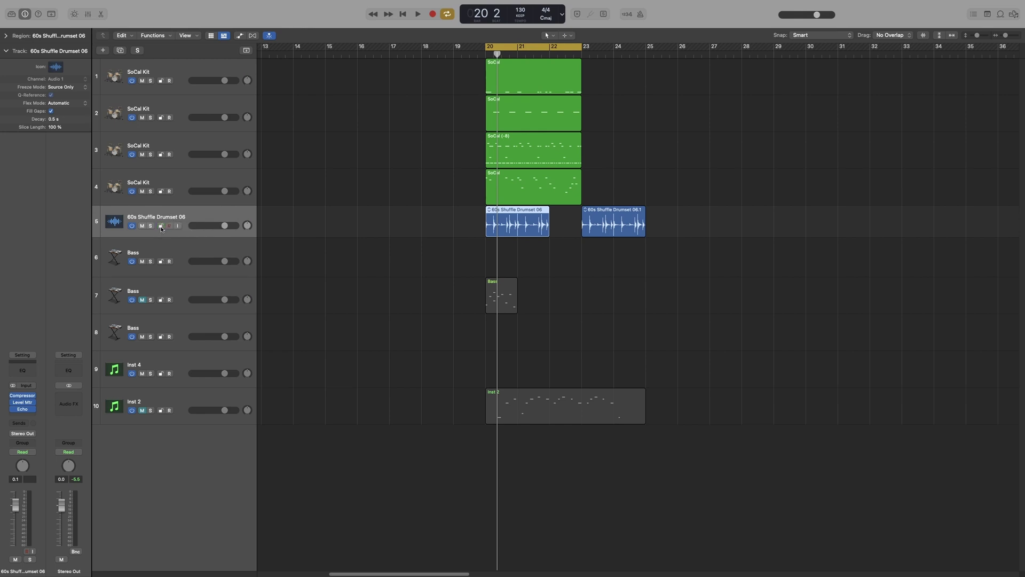
Step: Unlock the drumset track and add Freeze buttons to the track headers, keeping freeze mode at Source Only
left_click(162, 228)
key("alt+t")
left_click(286, 249)
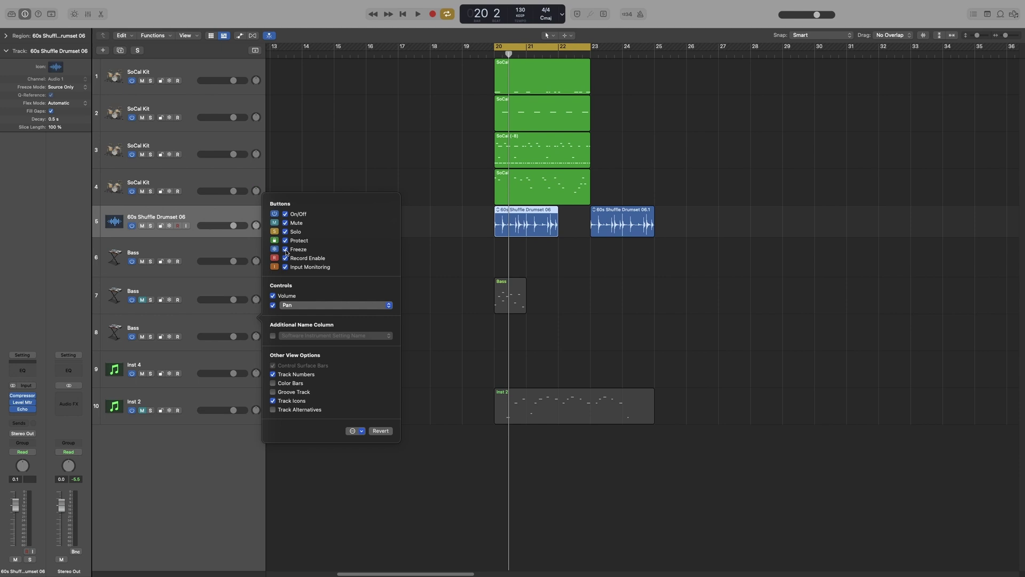
left_click(68, 88)
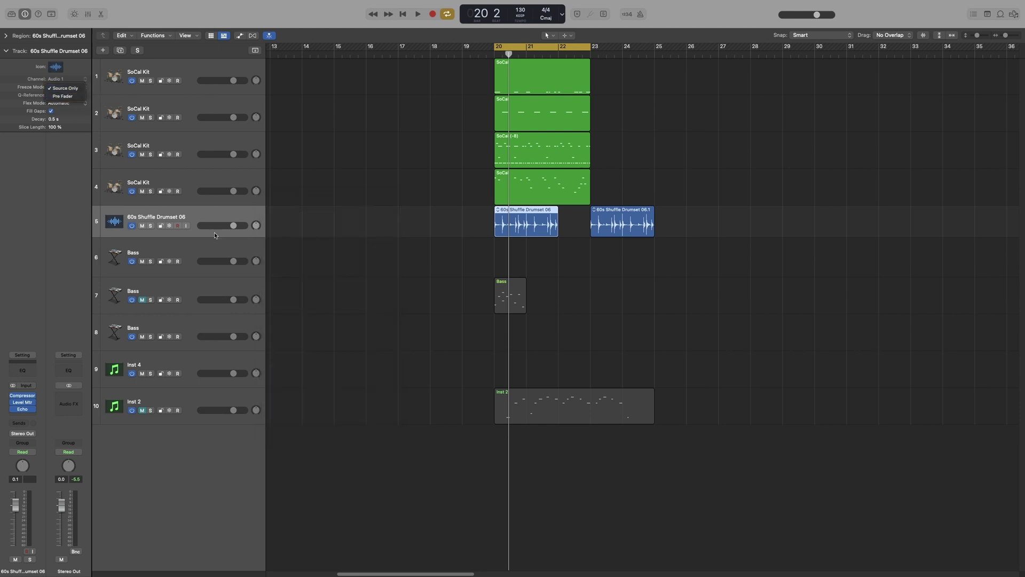
left_click(197, 181)
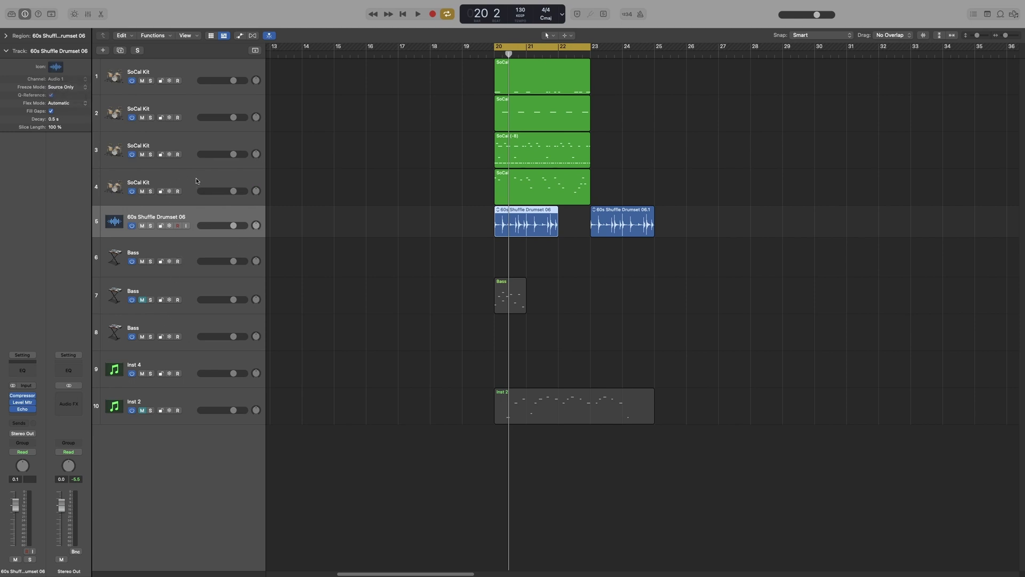
Step: Reopen the track header options from the track list shortcut menu and toggle Volume and Pan off and on
right_click(197, 181)
left_click(211, 188)
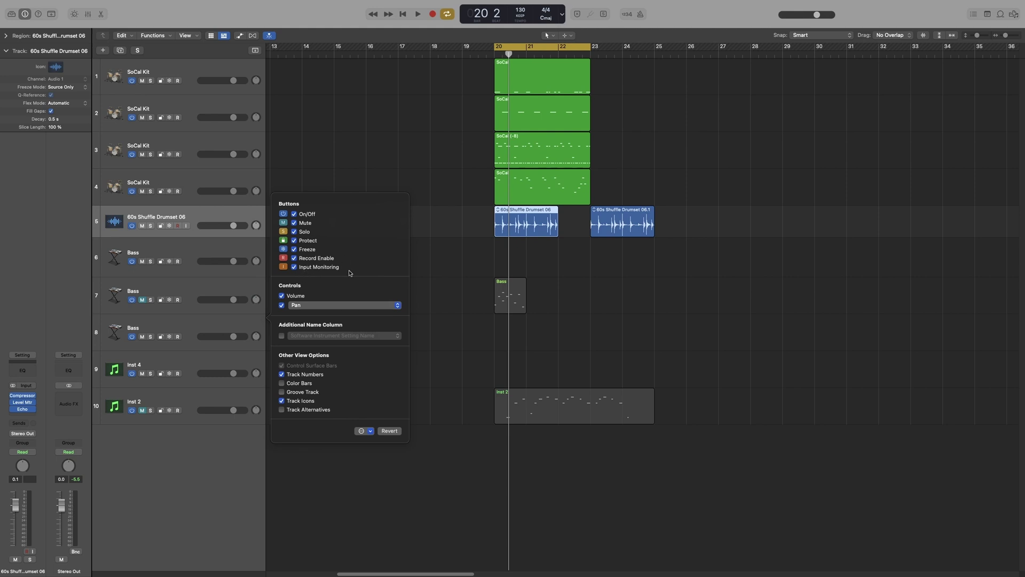
left_click(281, 295)
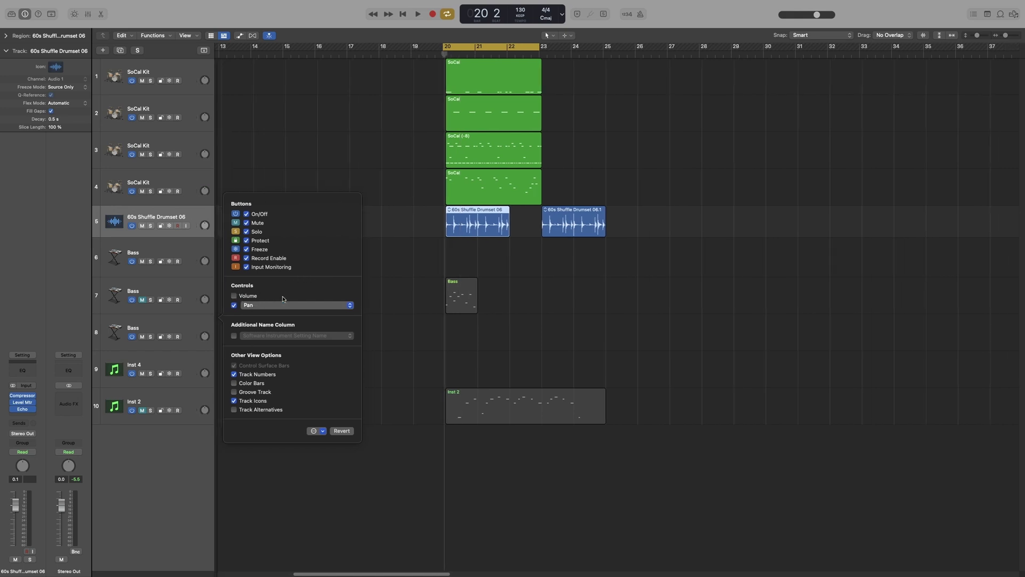
left_click(230, 296)
left_click(282, 305)
left_click(272, 305)
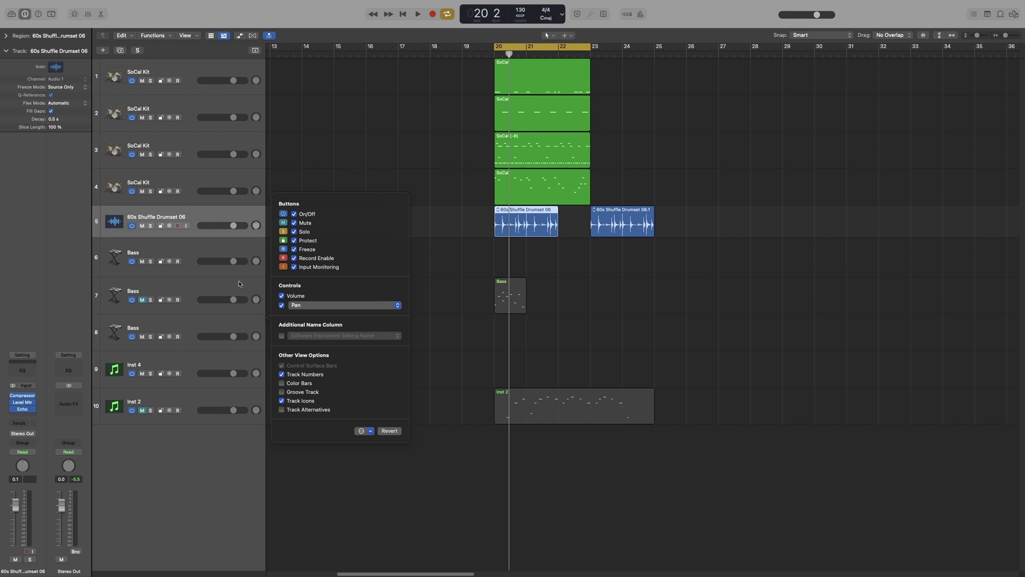
Step: Route the drumset track's send to Bus 1
left_click(188, 216)
left_click(24, 422)
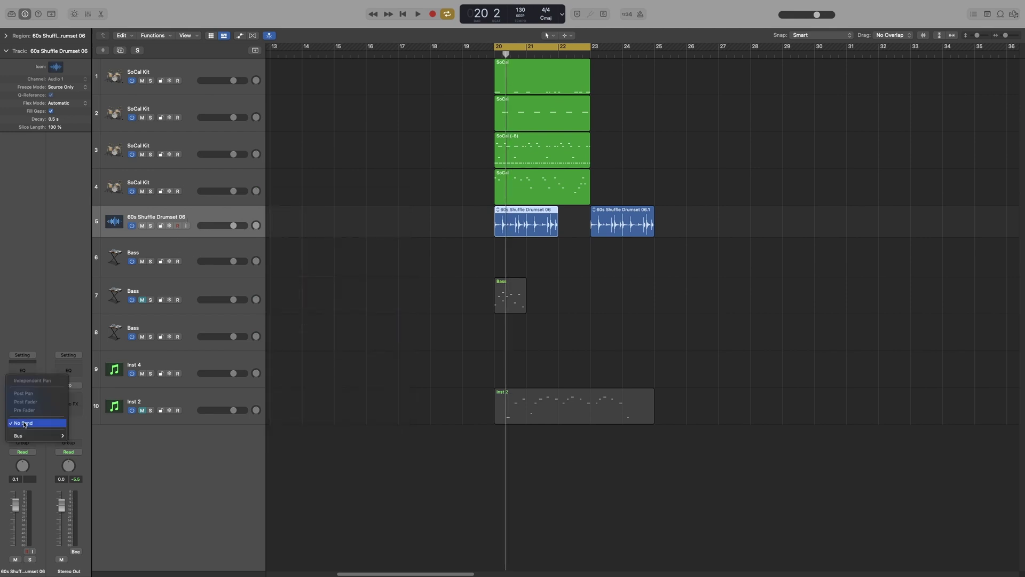
mouse_move(32, 435)
left_click(85, 247)
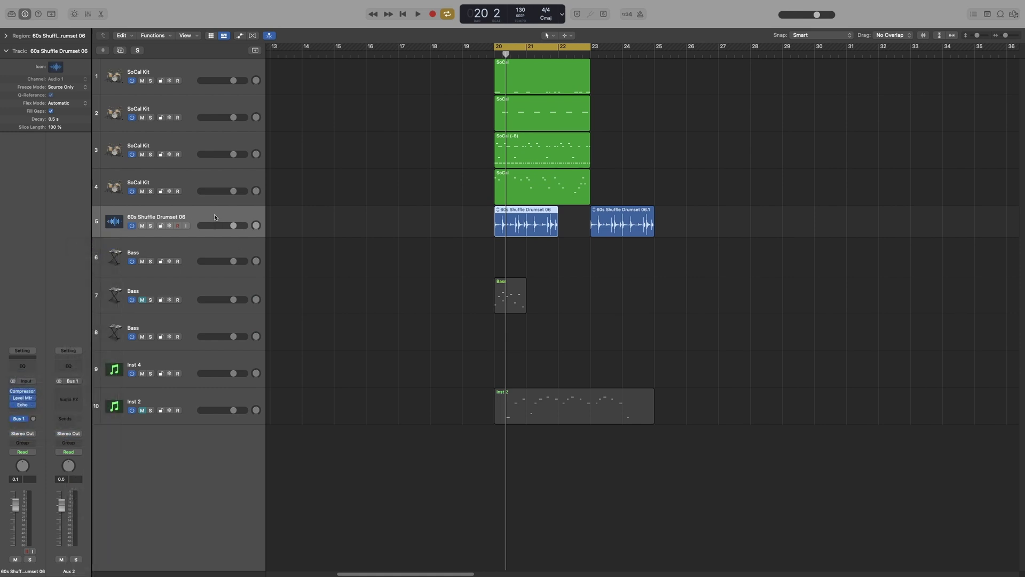
Step: Show Send 1 knobs in the track headers instead of pan knobs
key("alt+t")
left_click(315, 306)
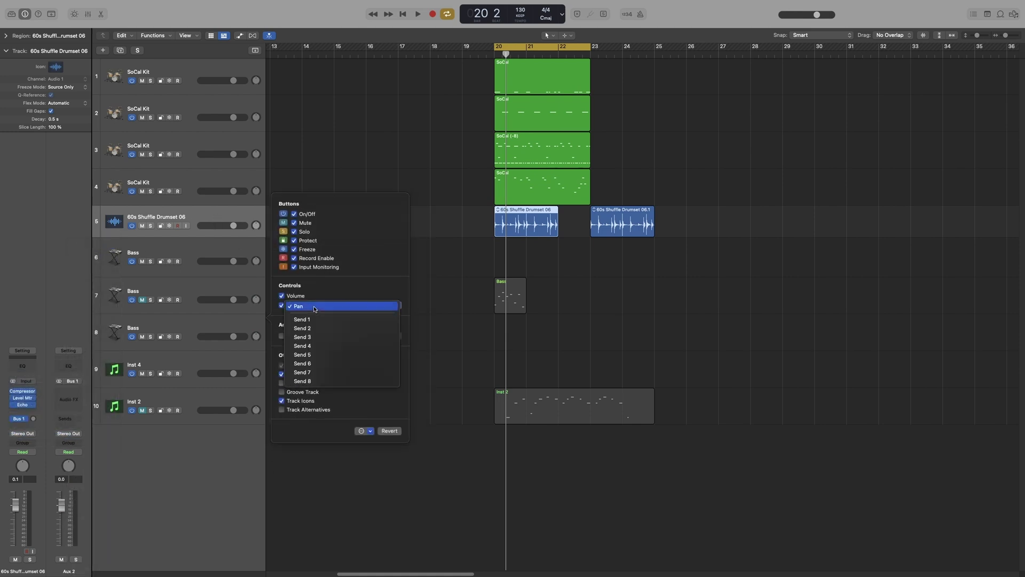
left_click(307, 319)
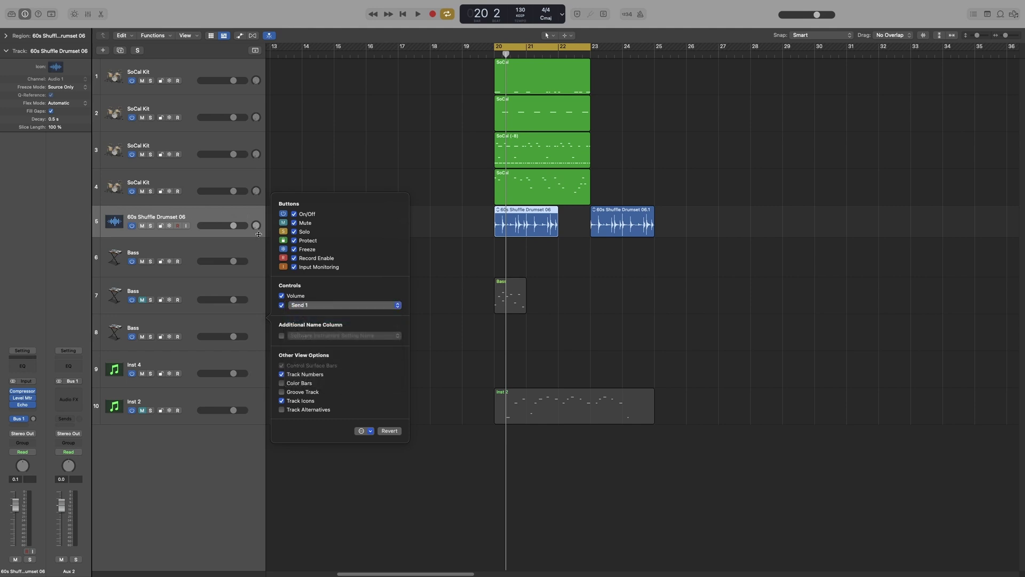
left_click(258, 231)
Step: Raise the drumset's Send 1 to -14.6 dB, then turn it fully down
left_click(255, 227)
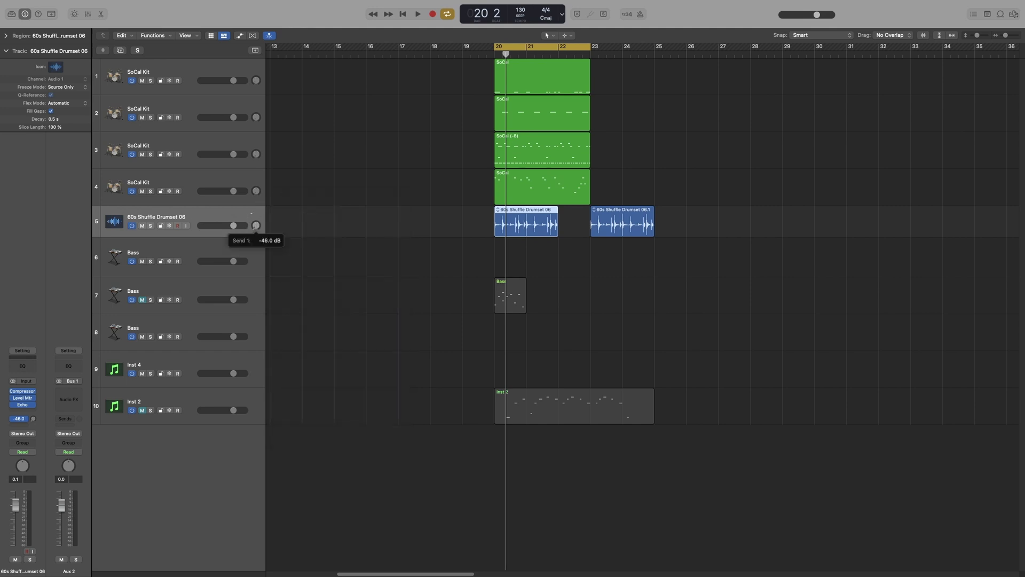
left_click_drag(256, 227, 258, 224)
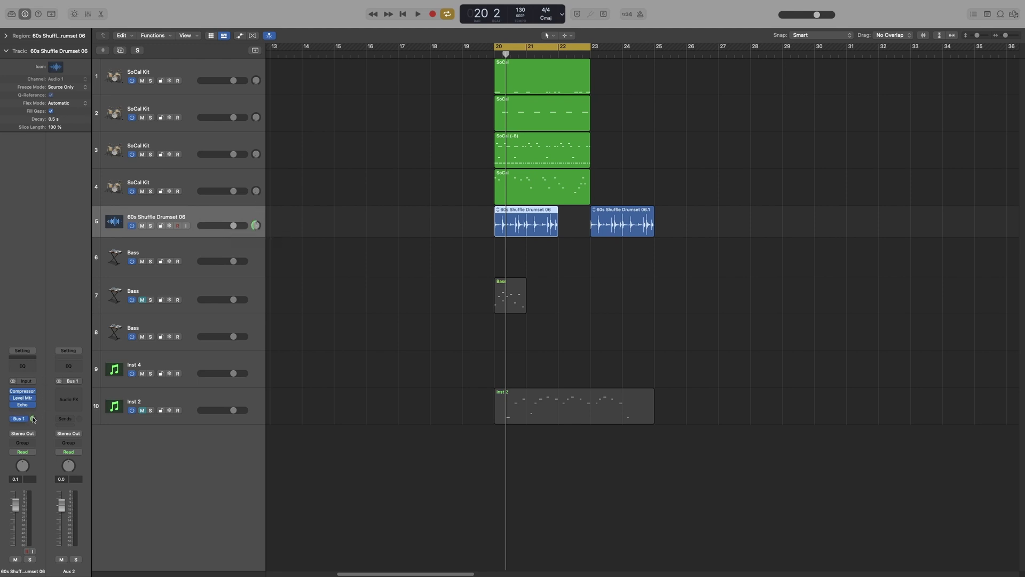
left_click_drag(255, 225, 256, 251)
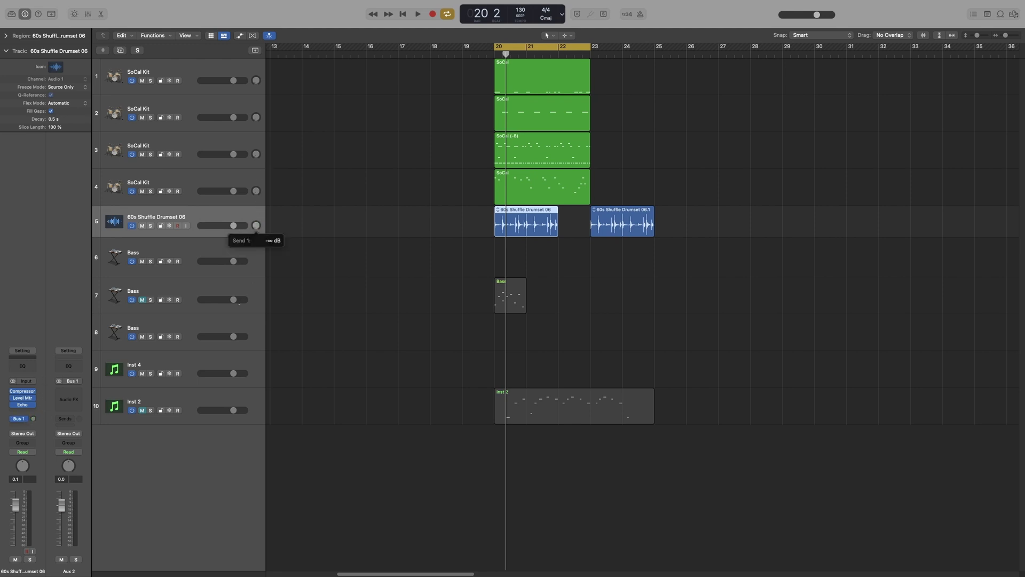
key("alt+t")
left_click(307, 305)
Step: Switch the second header control back to Pan and add a second name column
left_click(309, 293)
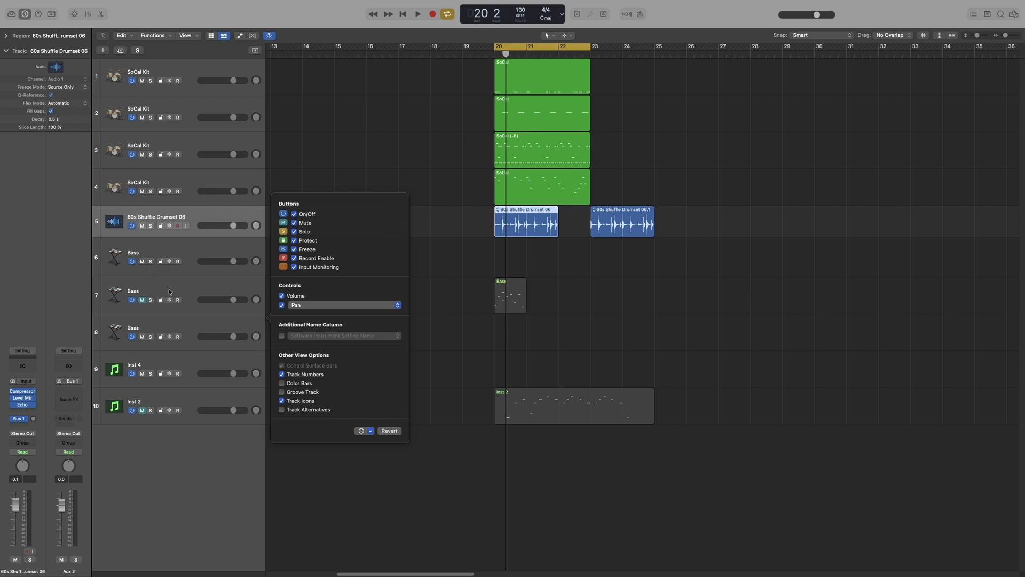
left_click(282, 336)
left_click(341, 335)
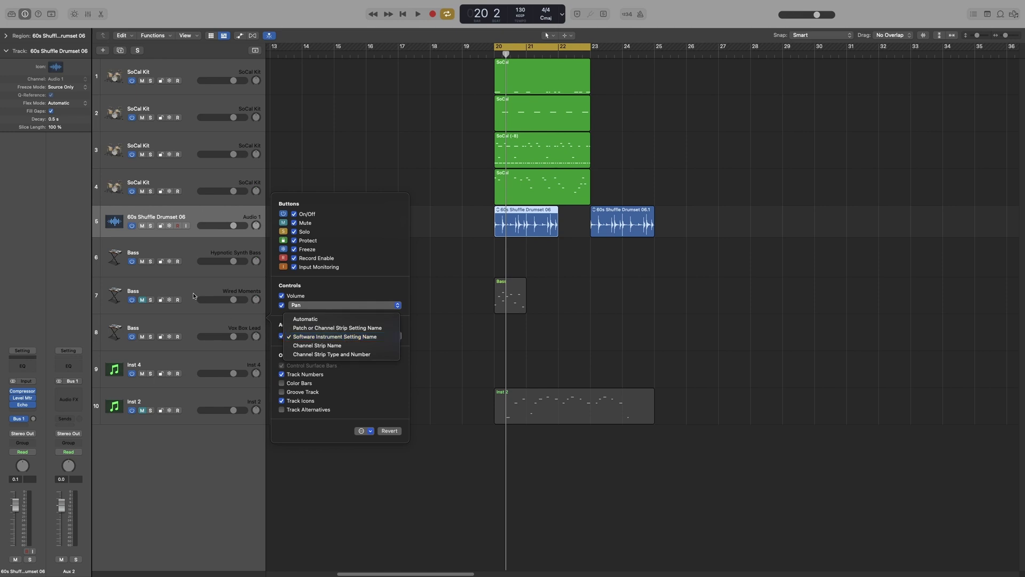
left_click(194, 278)
Step: Replace track 8's Vox Box Lead sound with the Alchemy preset What I Am
left_click(230, 252)
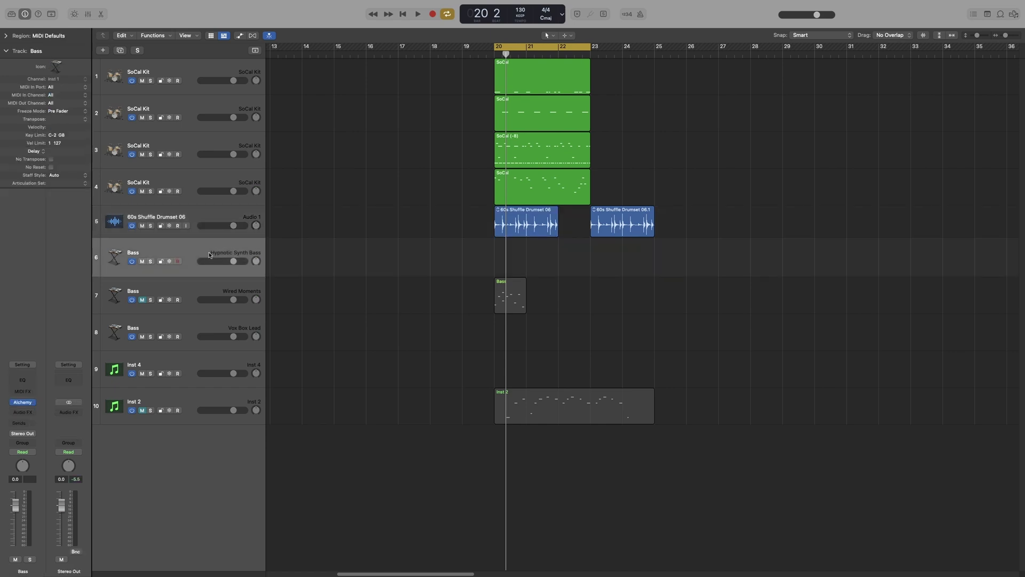
left_click(238, 329)
left_click(23, 402)
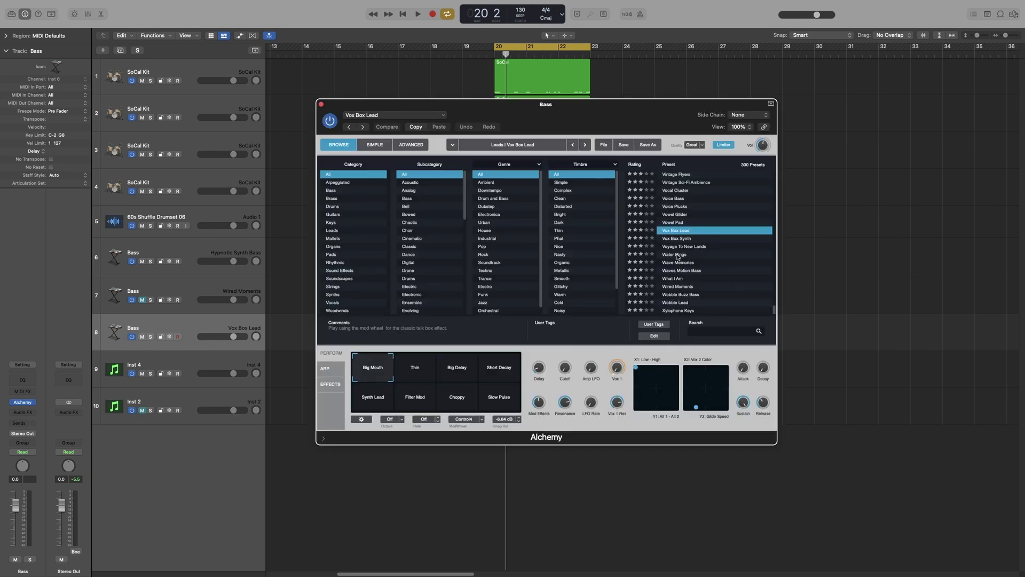
left_click(674, 279)
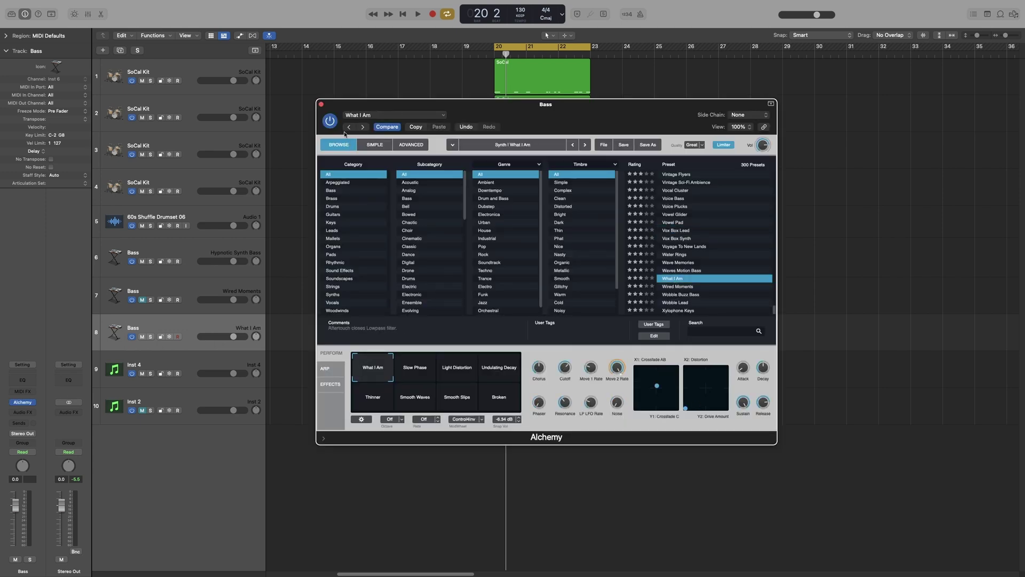
left_click(321, 104)
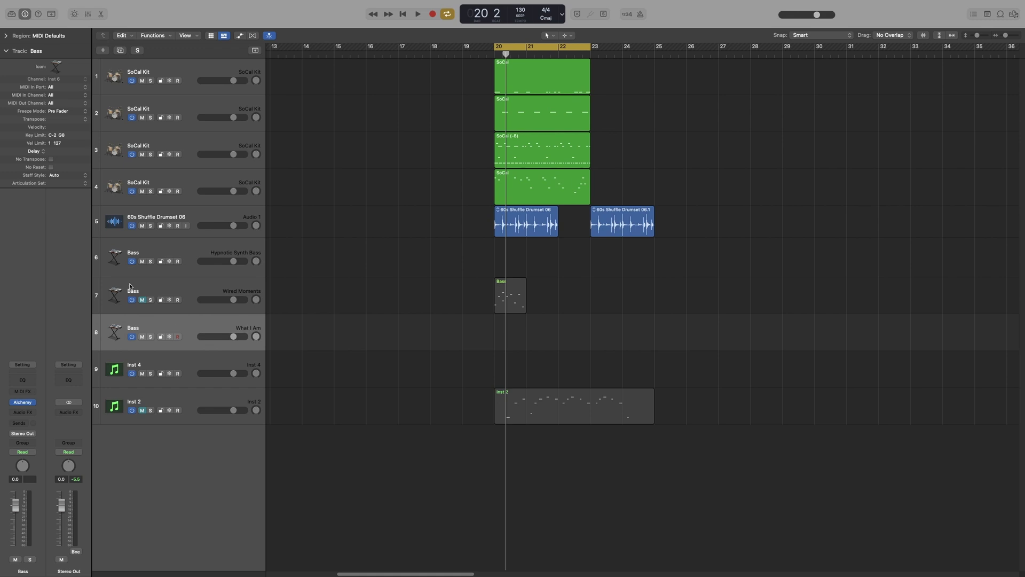
left_click(134, 249)
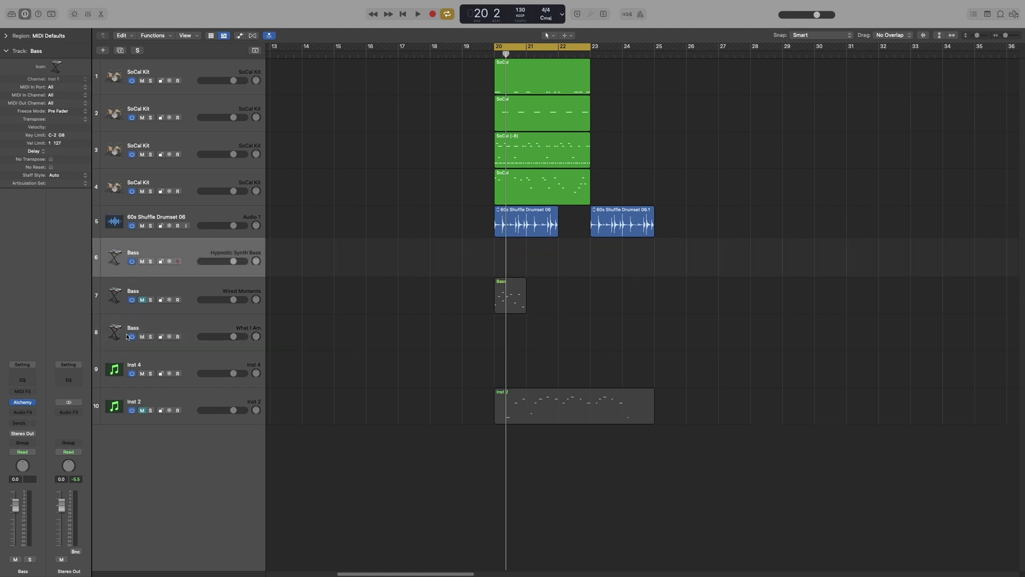
left_click(231, 291)
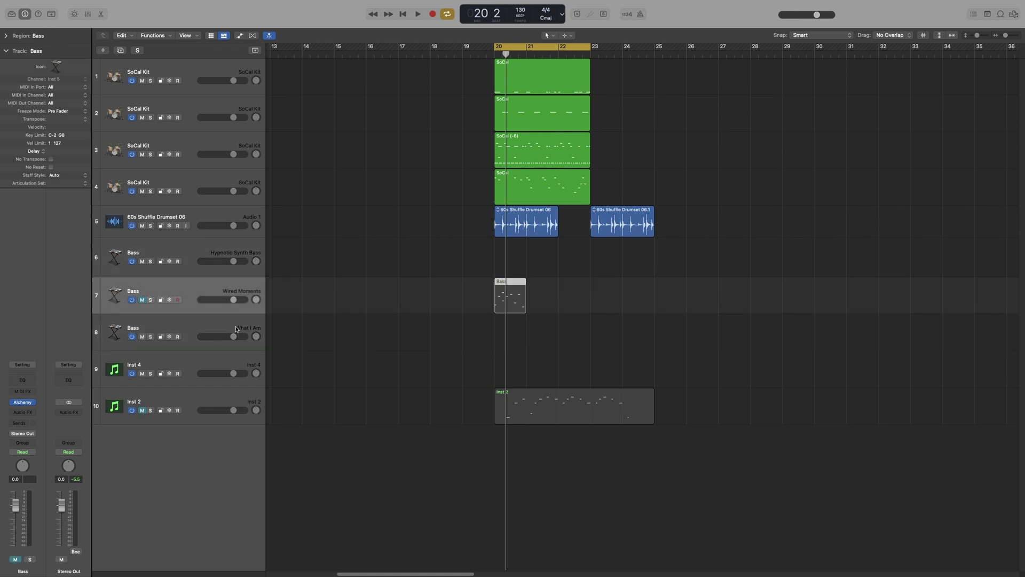
left_click(237, 329)
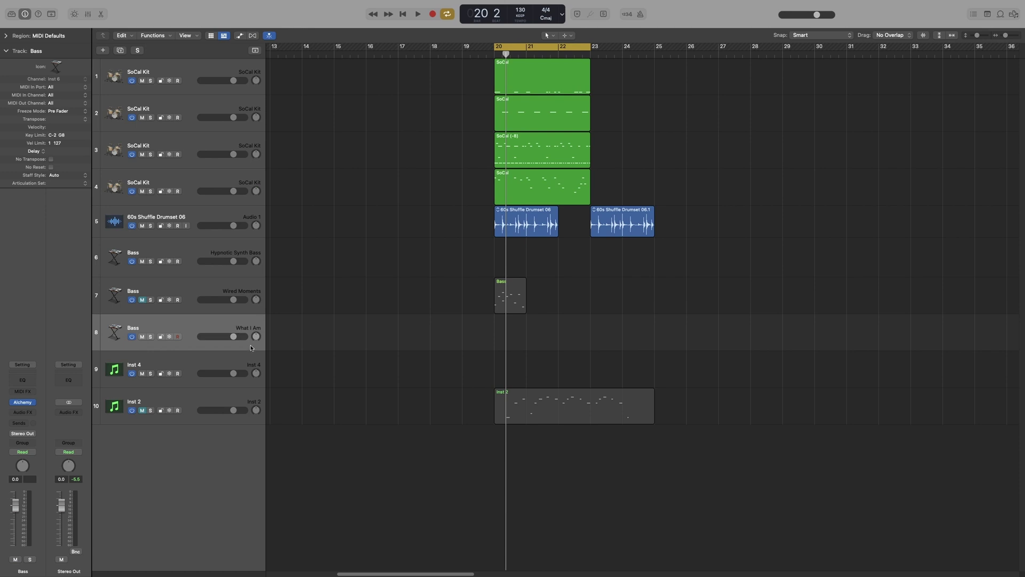
key("alt+t")
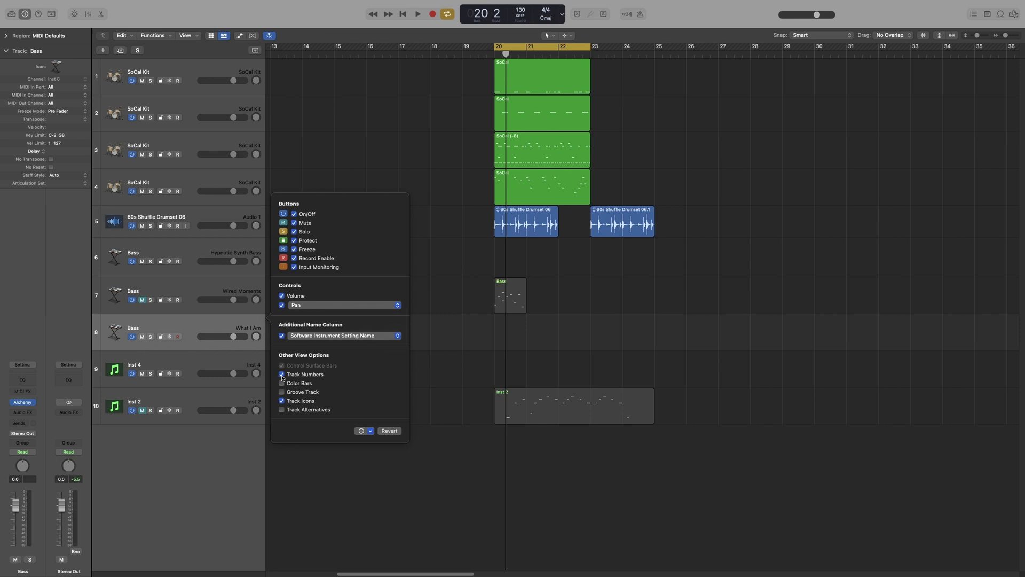
left_click(282, 374)
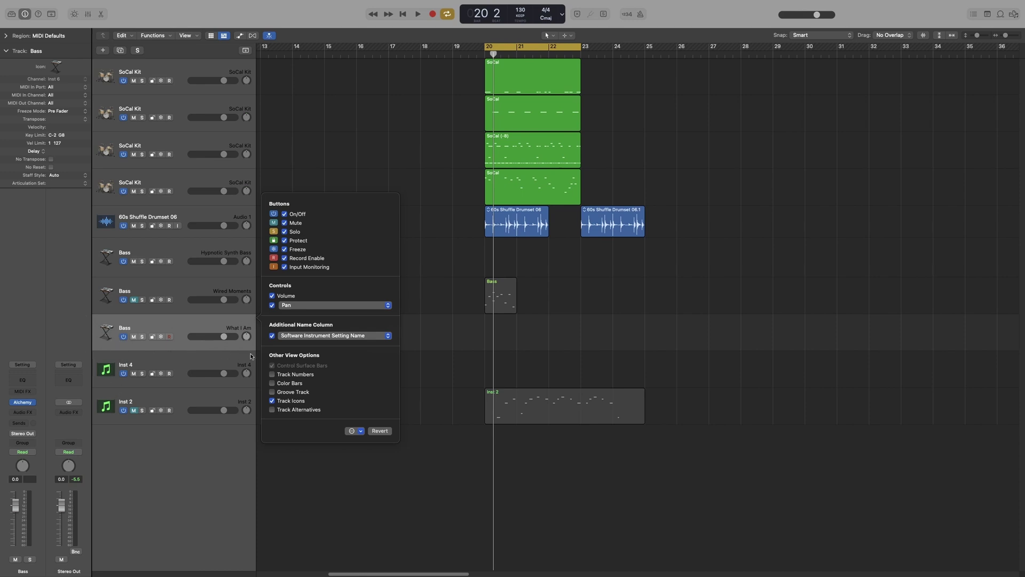
left_click(272, 375)
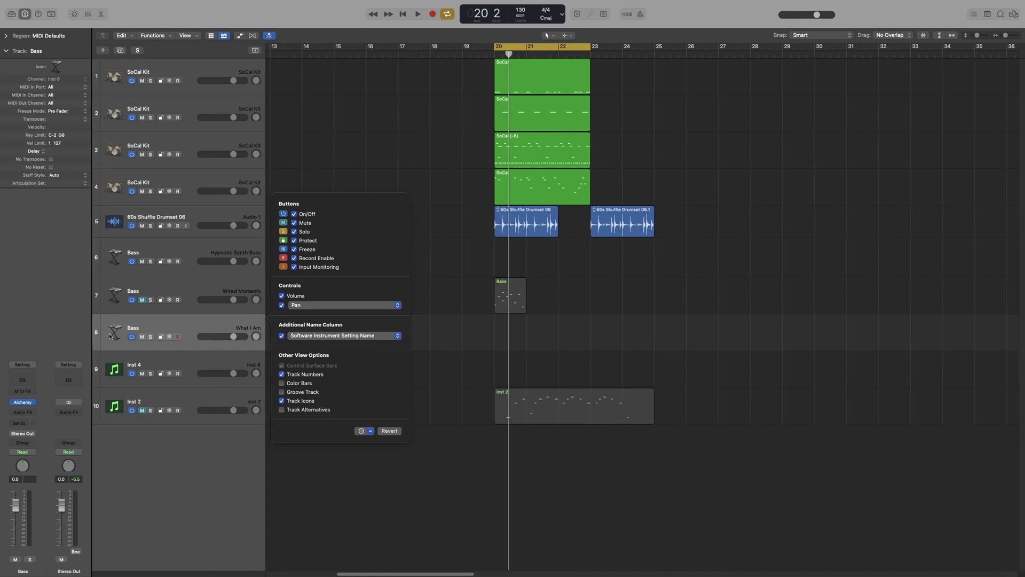
left_click(154, 362)
left_click_drag(153, 361, 187, 325)
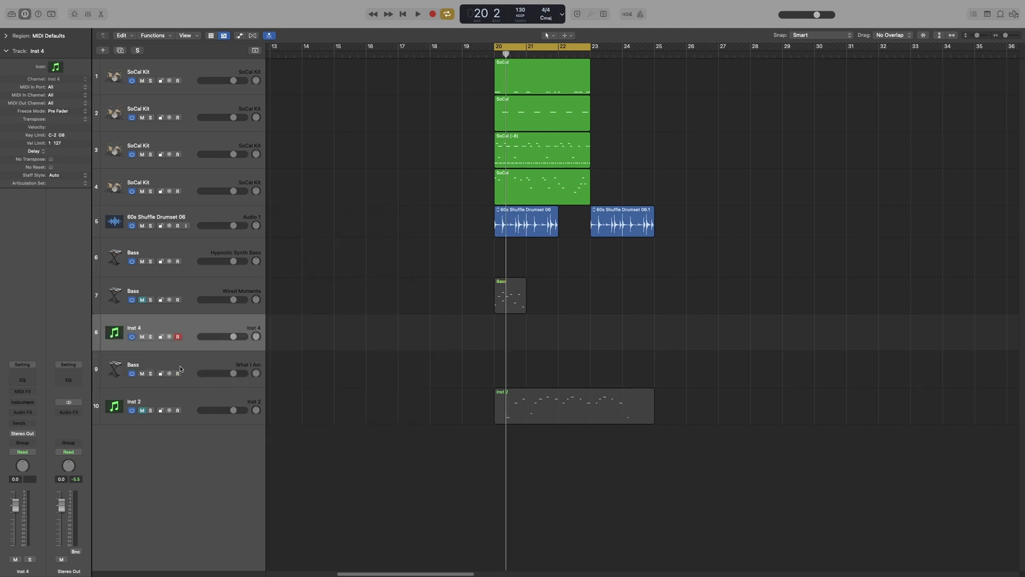
left_click_drag(182, 368, 189, 336)
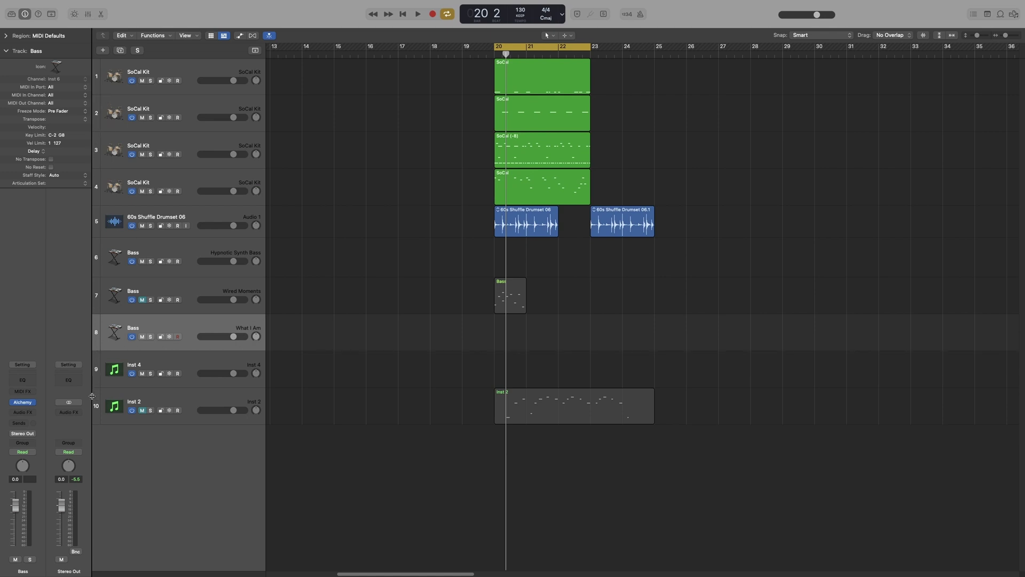
Step: Turn on colour bars in the track header configuration
key("alt+t")
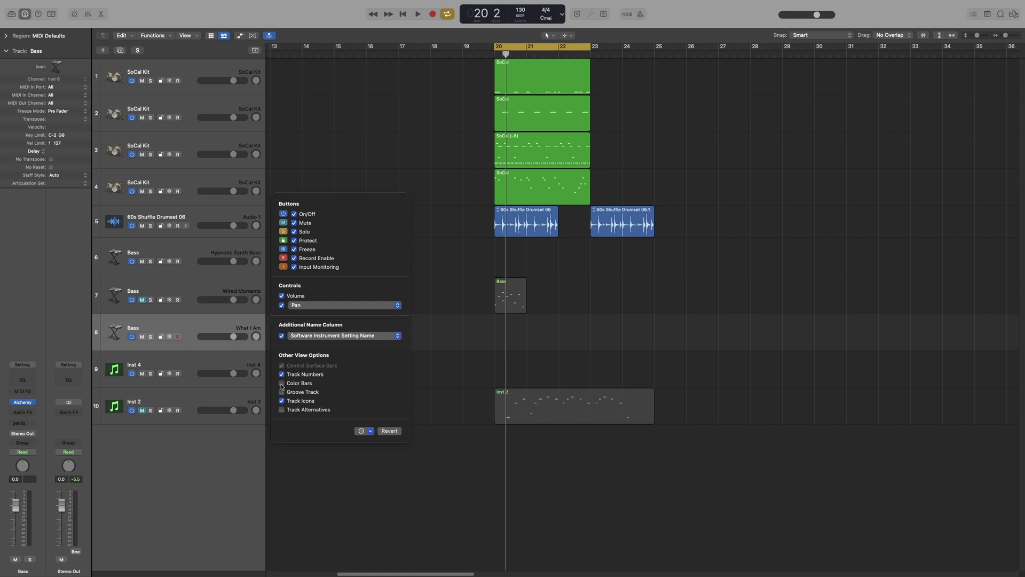
left_click(282, 383)
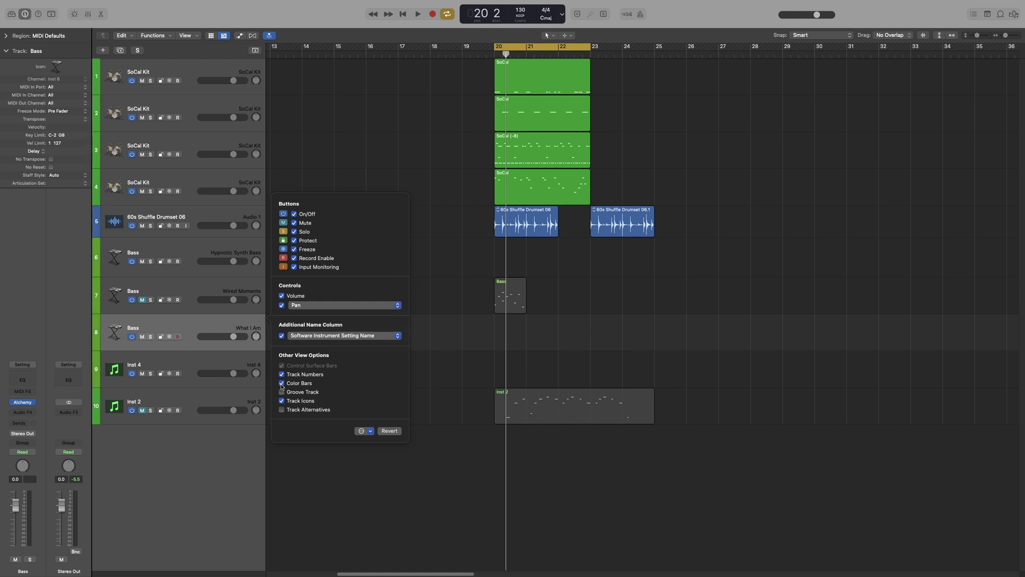
left_click(216, 477)
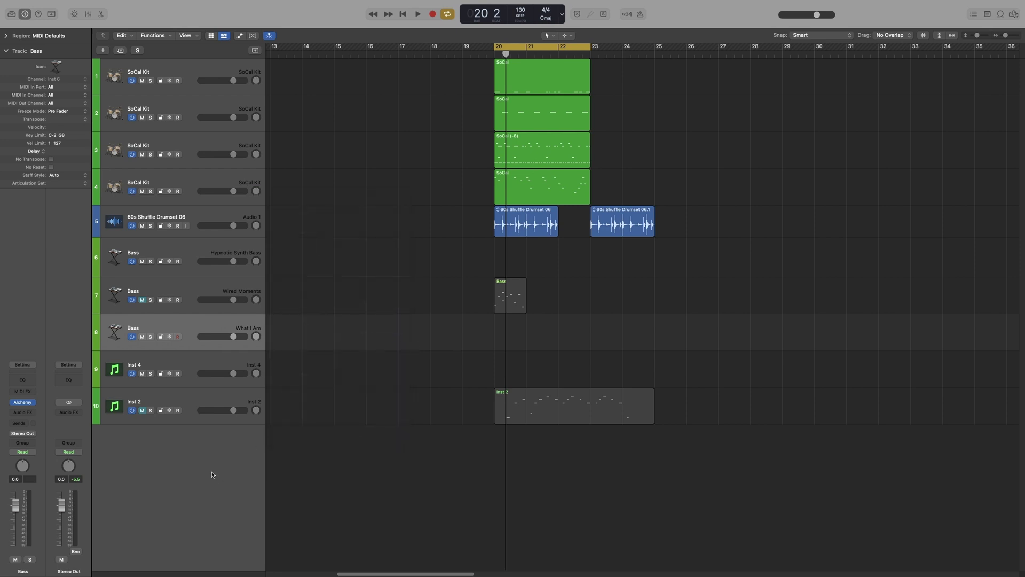
Step: Colour track 6 red and track 8 blue-violet from the colour palette
key("alt+c")
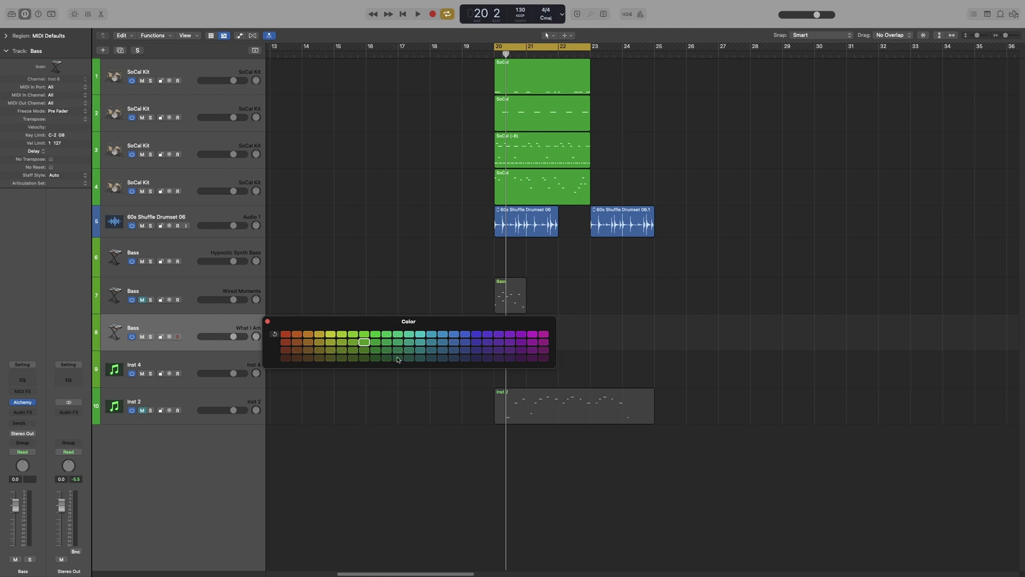
left_click(97, 247)
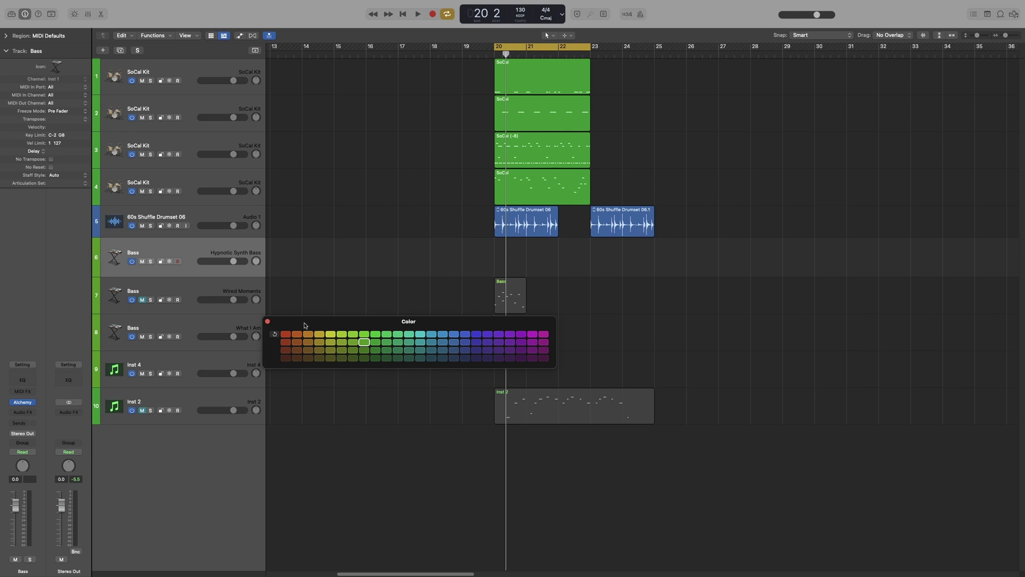
left_click(287, 334)
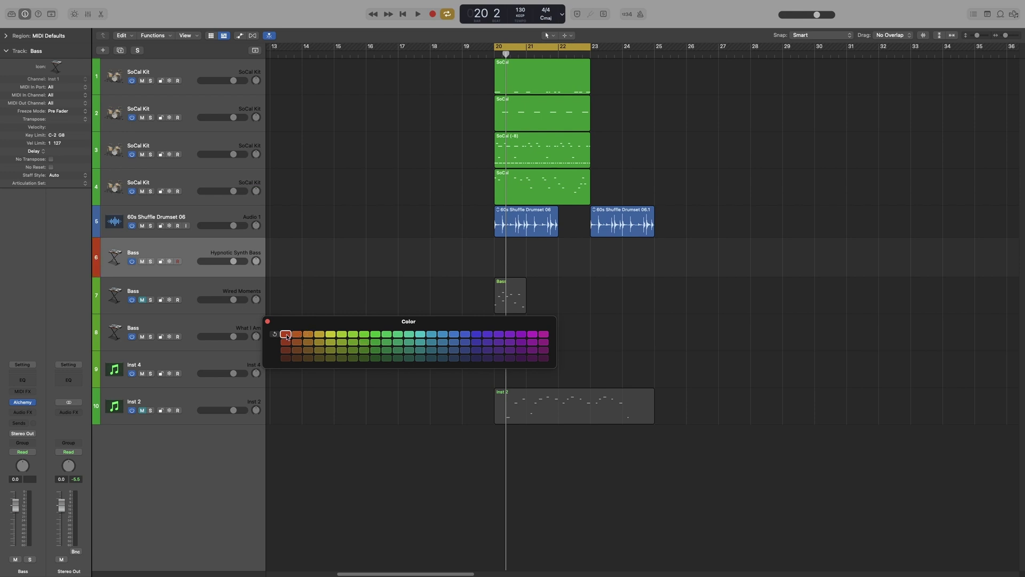
left_click(96, 328)
left_click(476, 335)
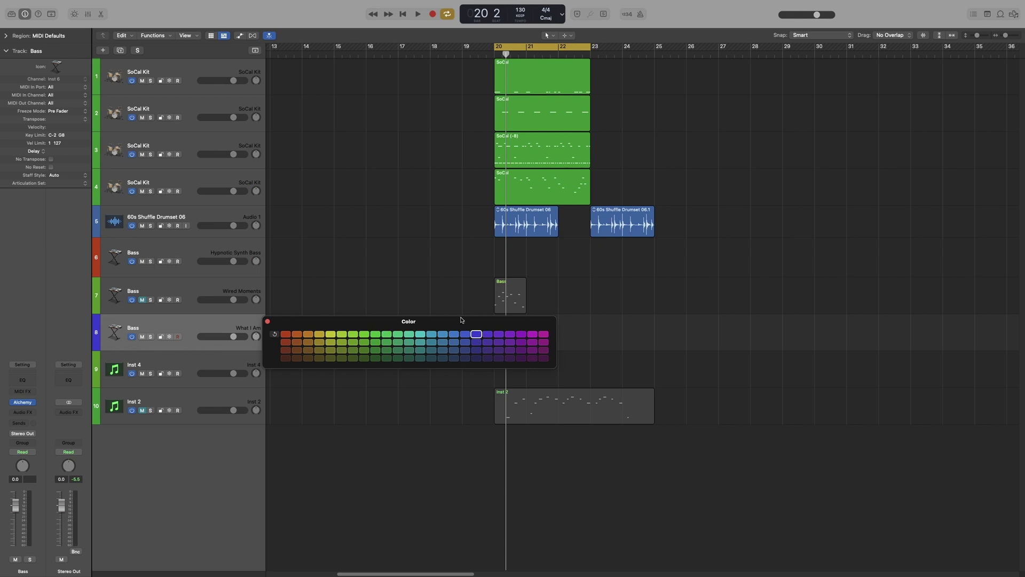
Step: Colour the 60s Shuffle Drumset 06 region magenta and the 06.1 region olive
left_click_drag(408, 330, 502, 334)
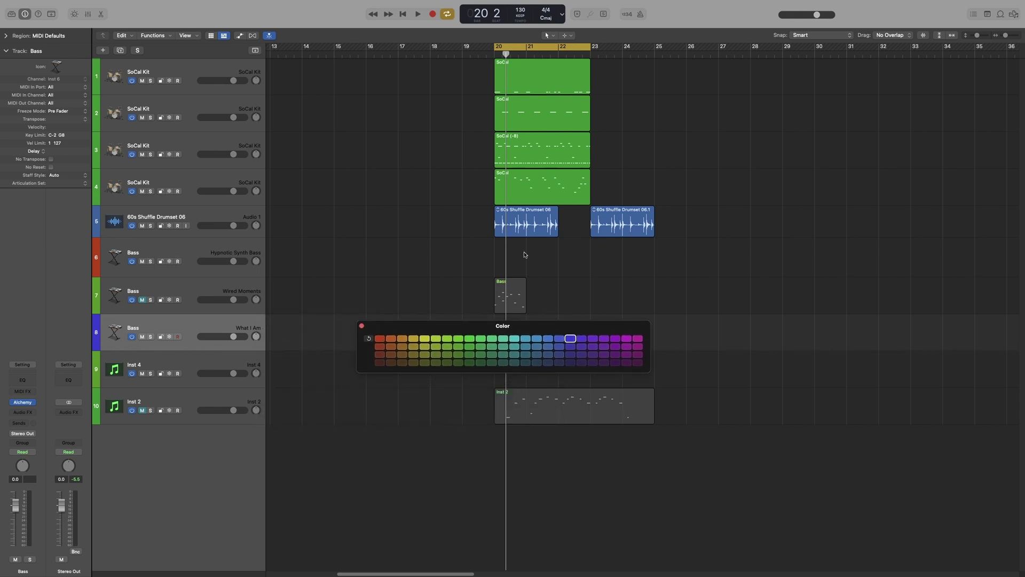
left_click(524, 235)
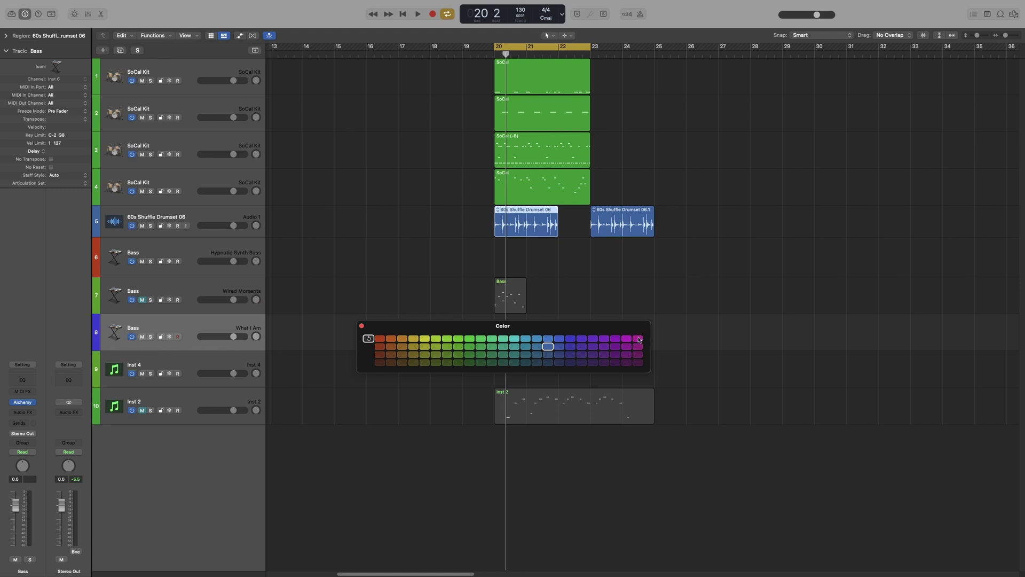
left_click(638, 339)
left_click(630, 227)
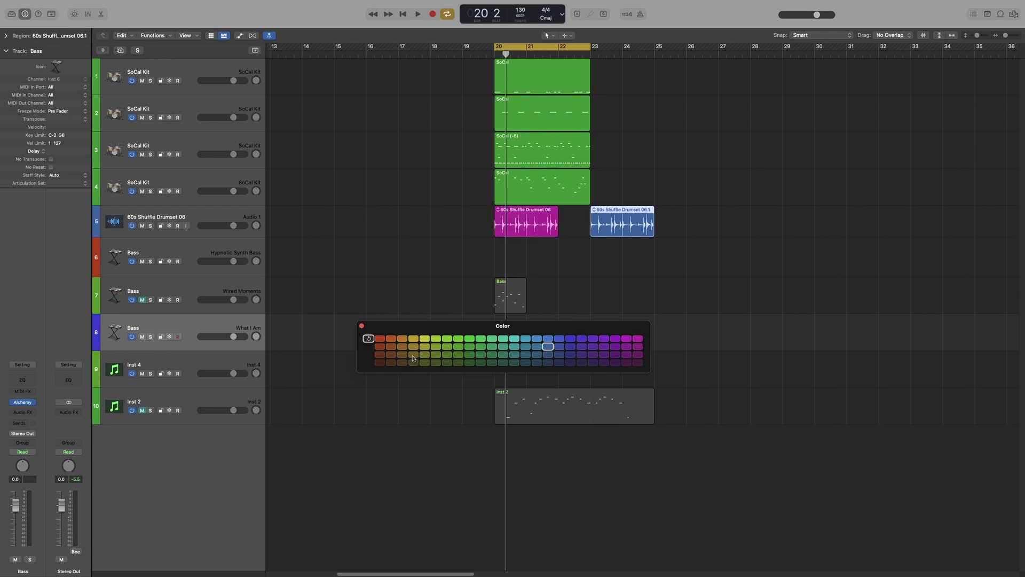
left_click(413, 355)
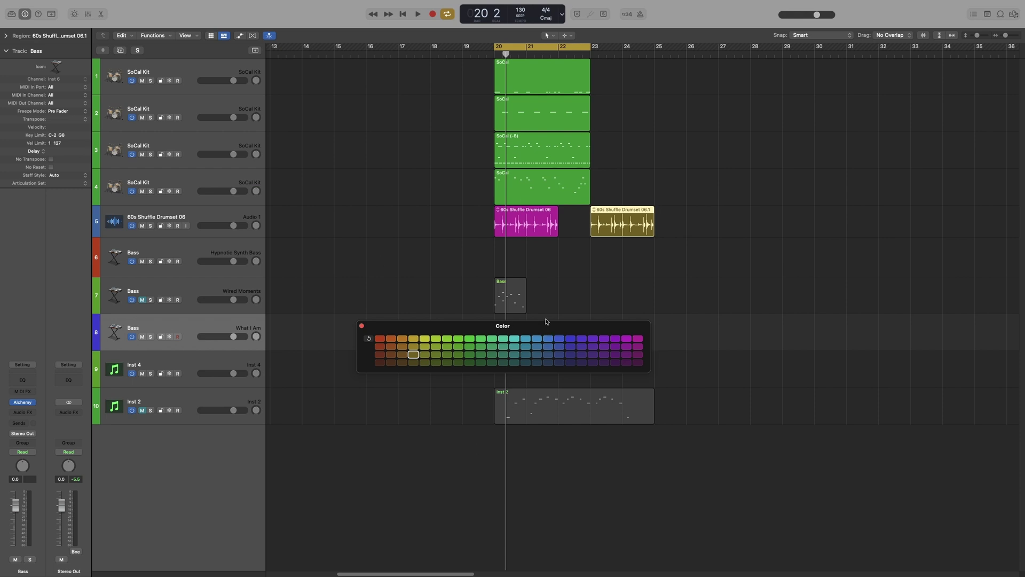
left_click(361, 326)
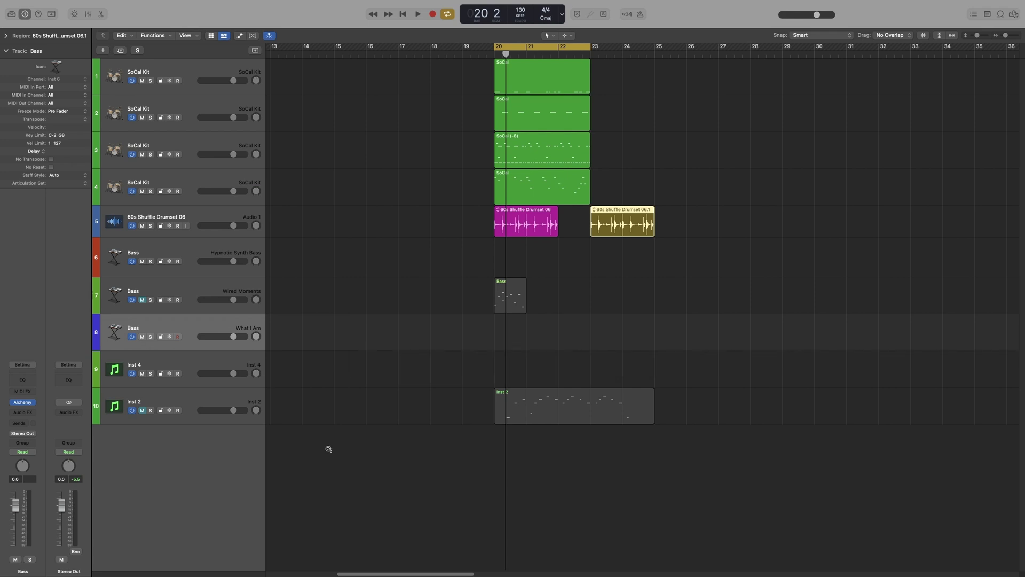
Step: Make track 10 Inst 2 the groove track
key("alt+t")
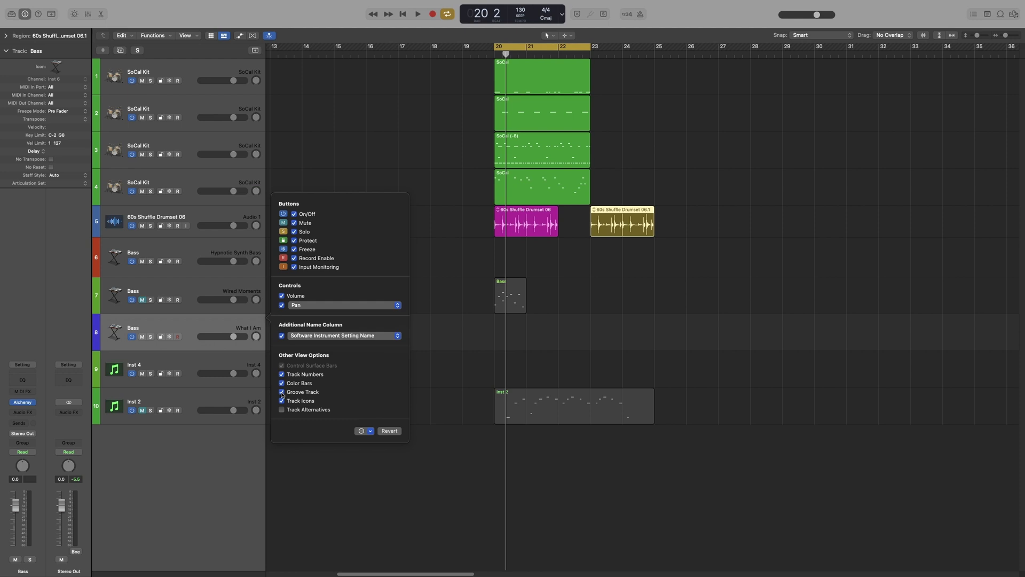
mouse_move(98, 411)
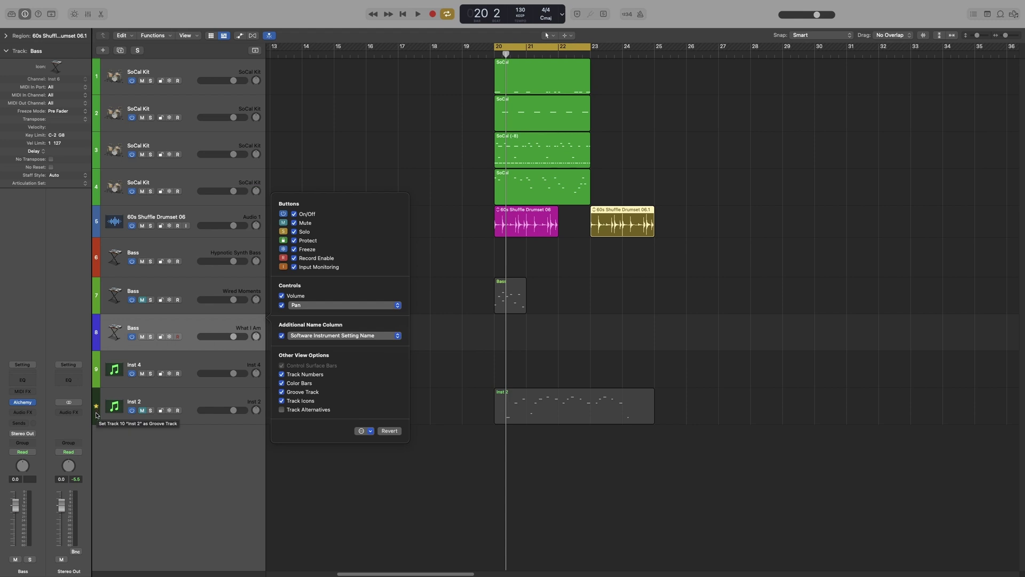
left_click(99, 415)
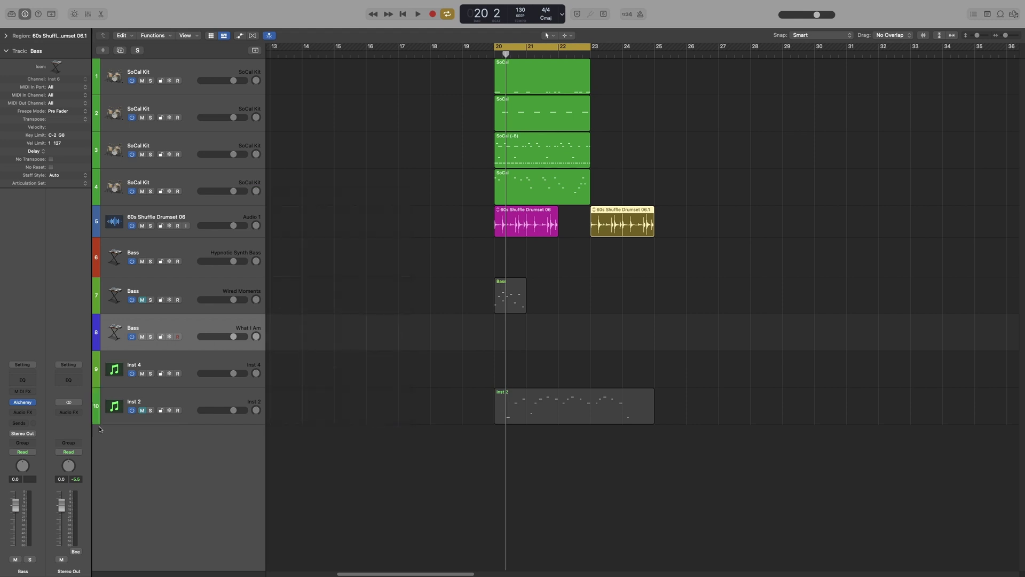
left_click(99, 411)
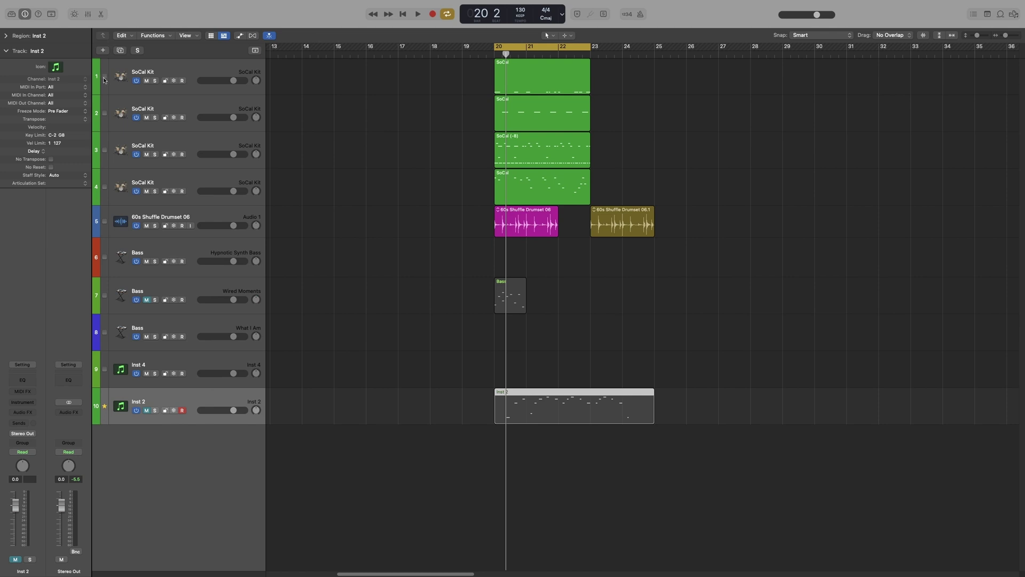
Step: Match SoCal Kit tracks 1–4 and track 7 to the groove; open the SoCal (-8) region's notes
left_click(105, 151)
left_click(105, 297)
double_click(528, 161)
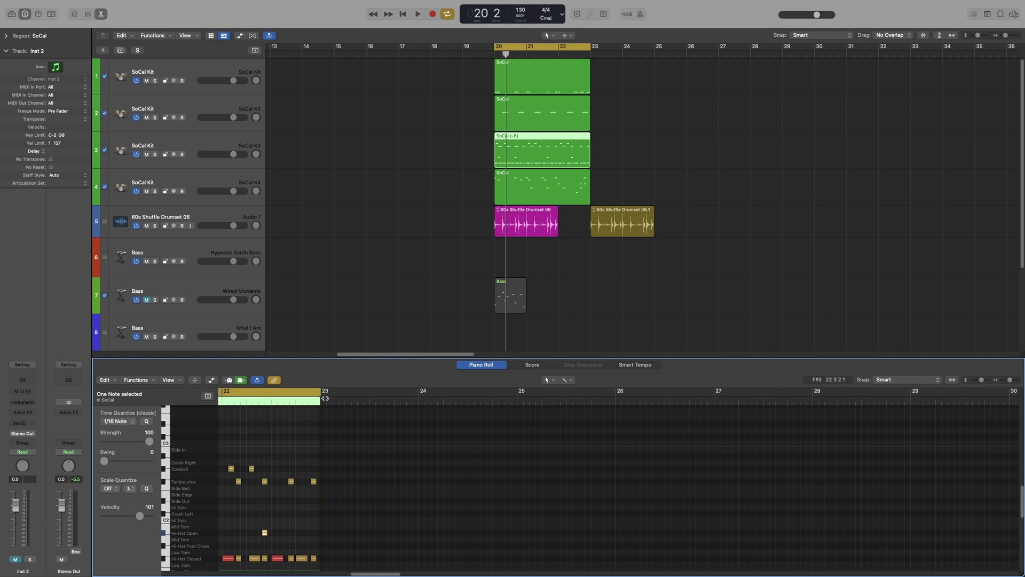
scroll(465, 505, "left", 10)
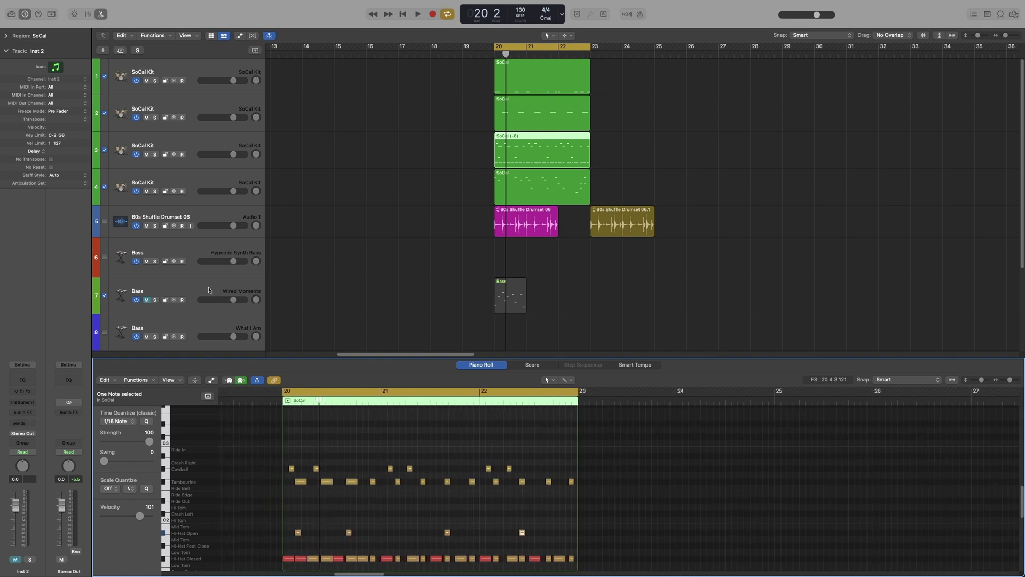
Step: Turn groove matching off for the SoCal Kit tracks, then back on
left_click(105, 150)
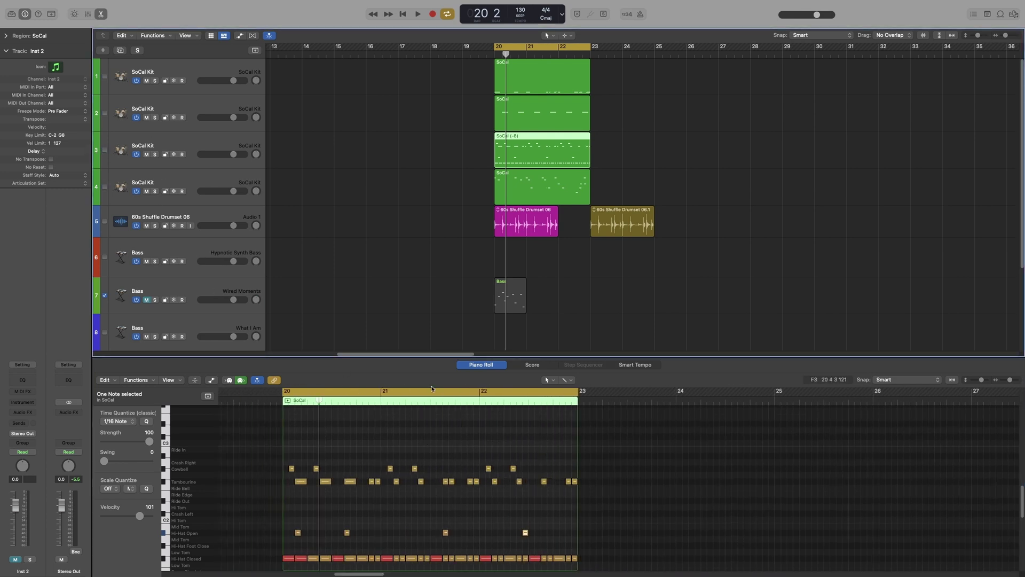
scroll(120, 326, "down", 2)
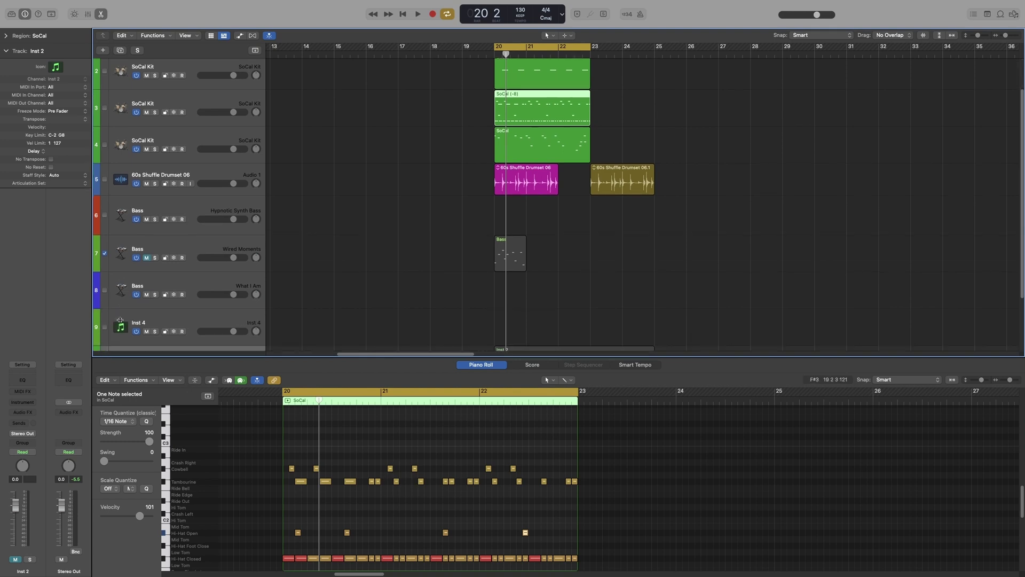
scroll(120, 323, "down", 1)
scroll(120, 204, "up", 3)
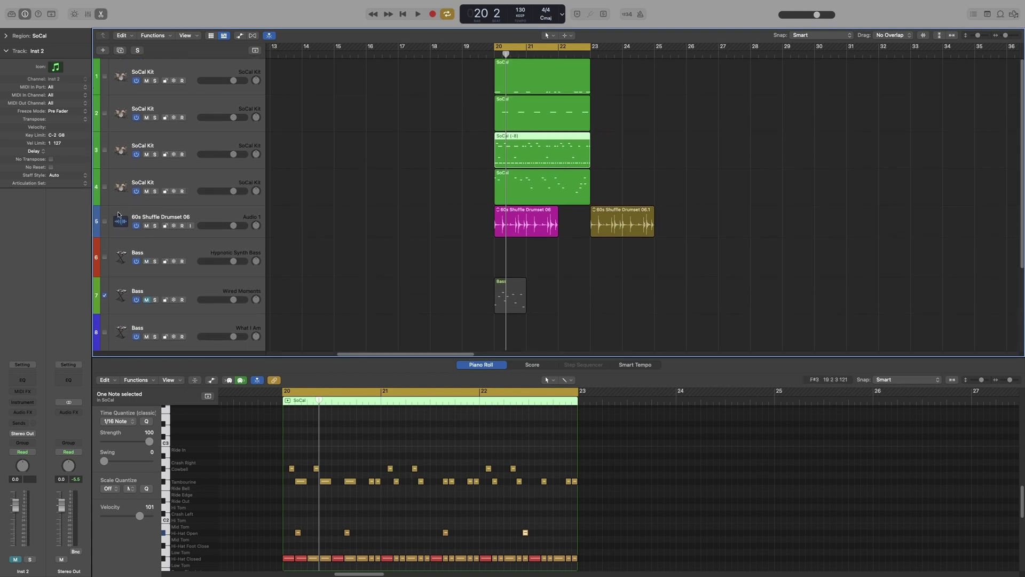
left_click(104, 188)
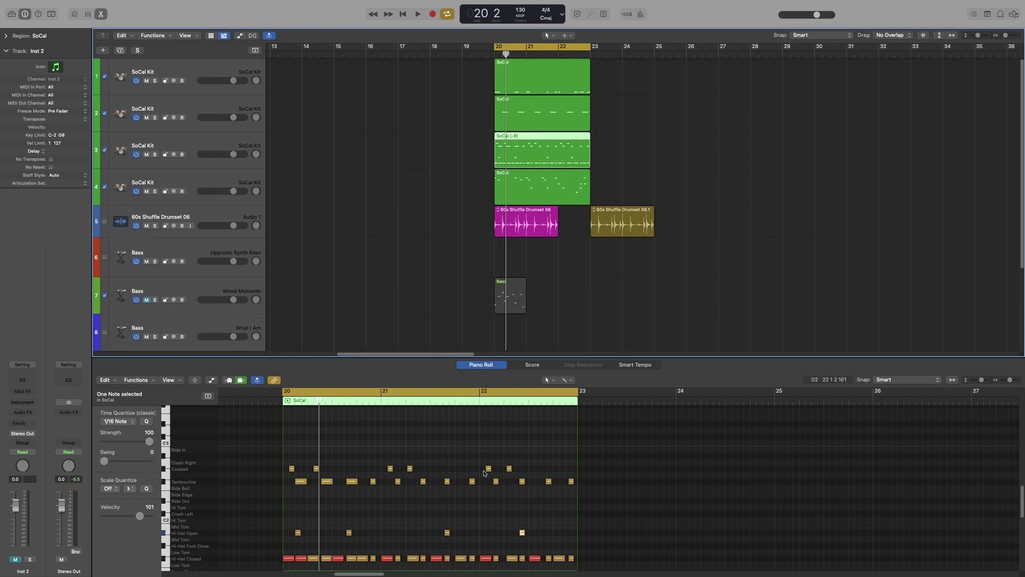
scroll(112, 294, "down", 3)
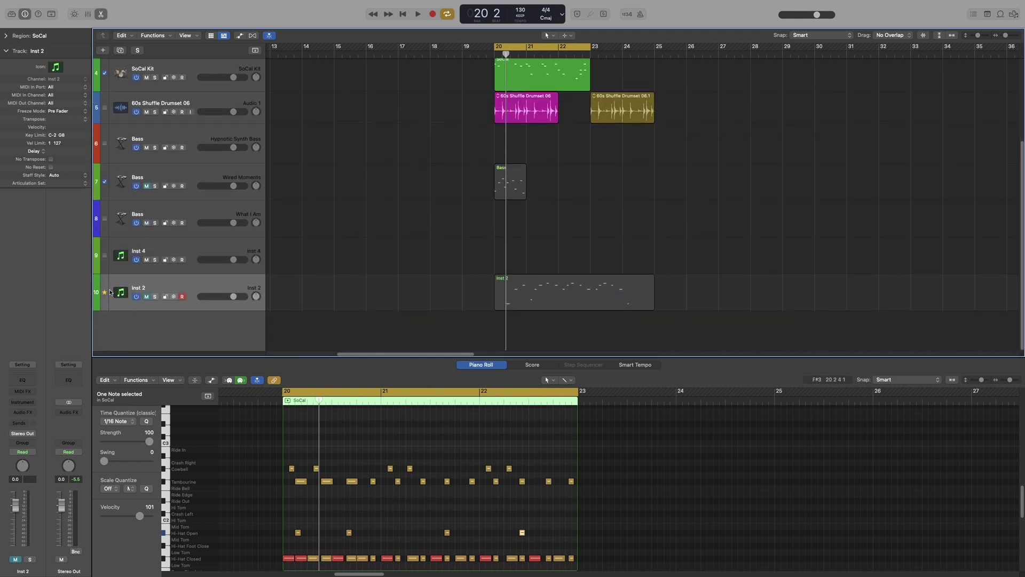
Step: Toggle track icons off and back on, and enable Track Alternatives in the headers
key("alt+t")
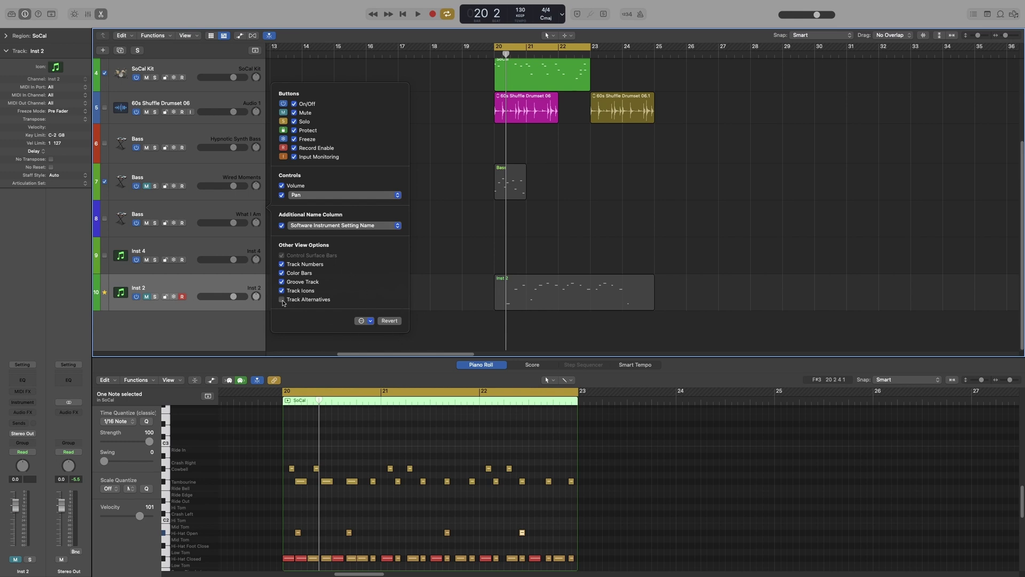
left_click(282, 292)
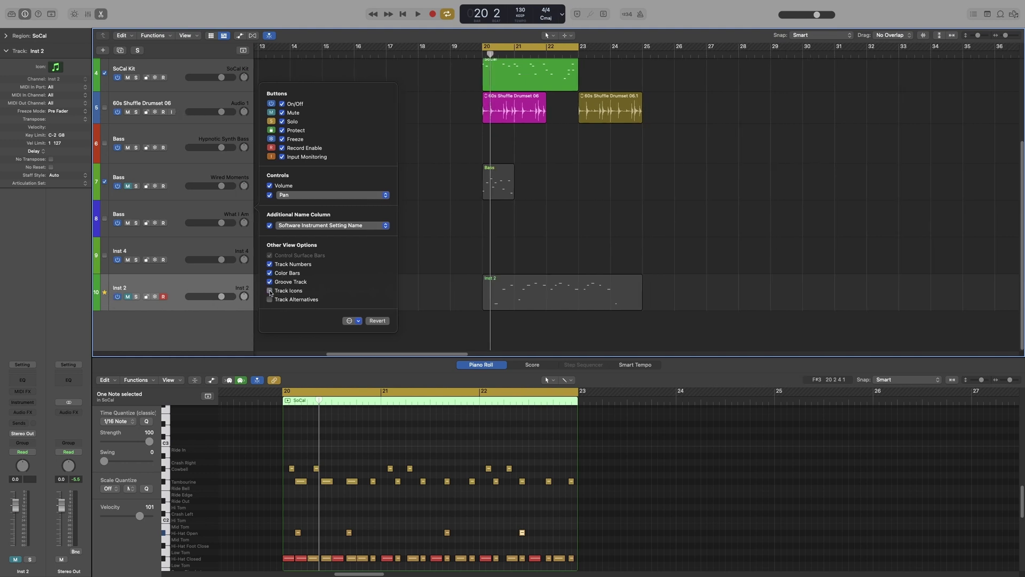
left_click(270, 291)
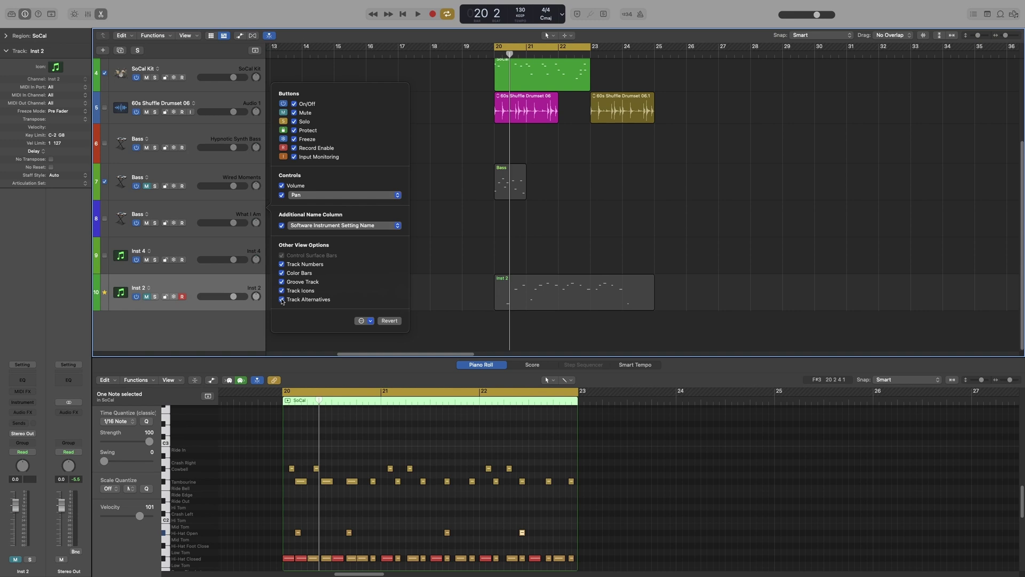
left_click(207, 327)
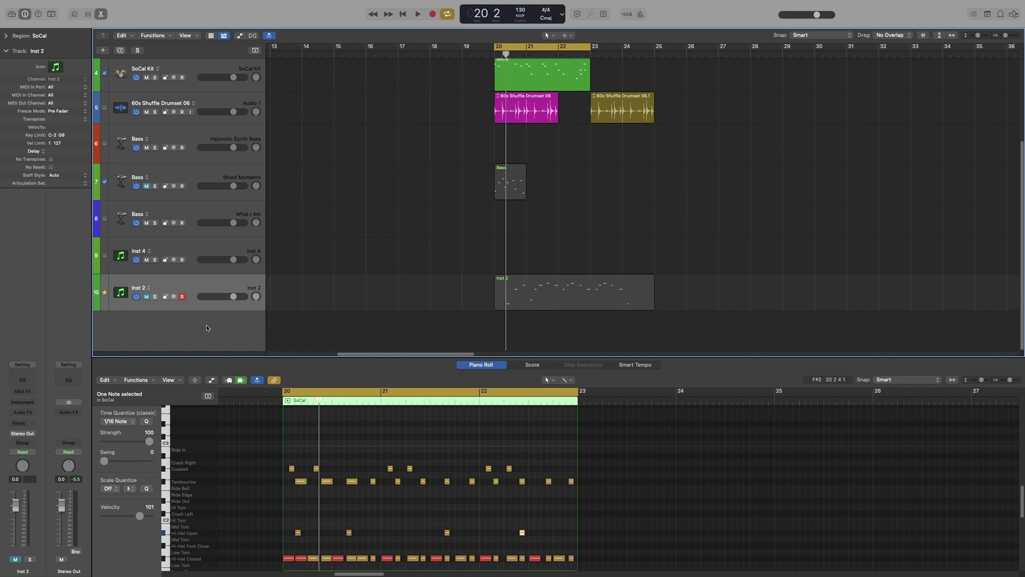
Step: Close the piano roll and create a new empty alternative B for 60s Shuffle Drumset 06
key("e")
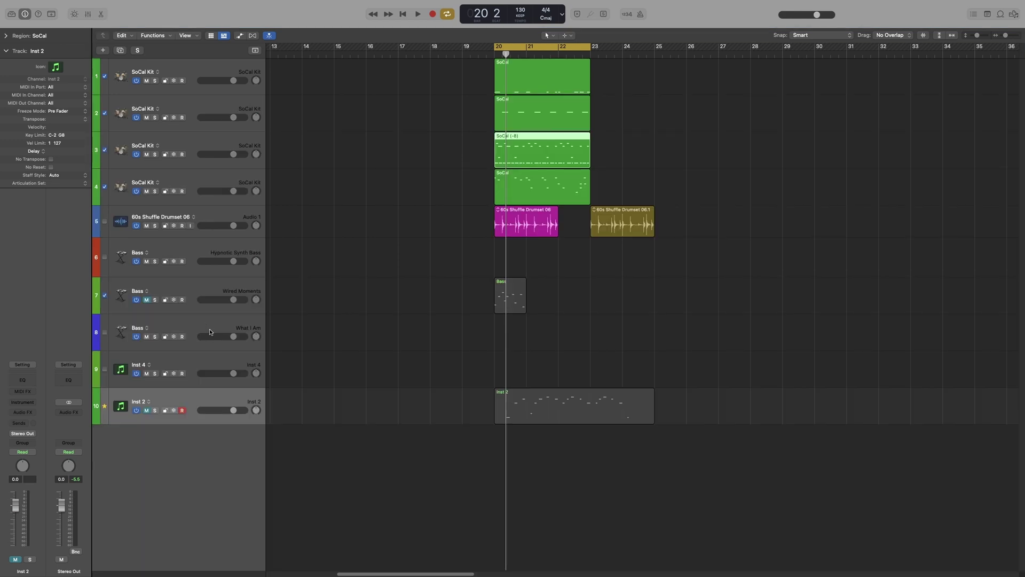
left_click(171, 215)
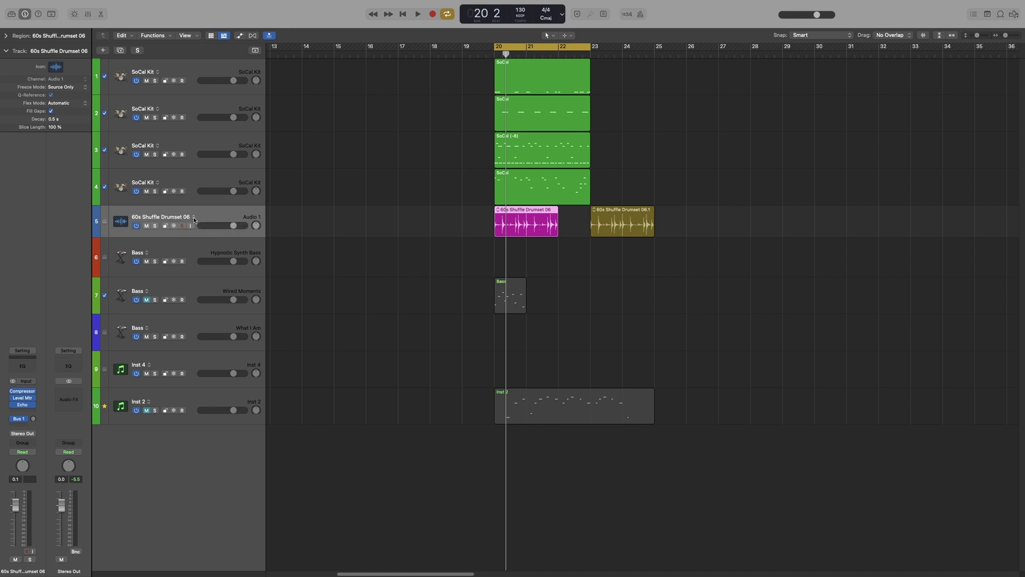
left_click(194, 217)
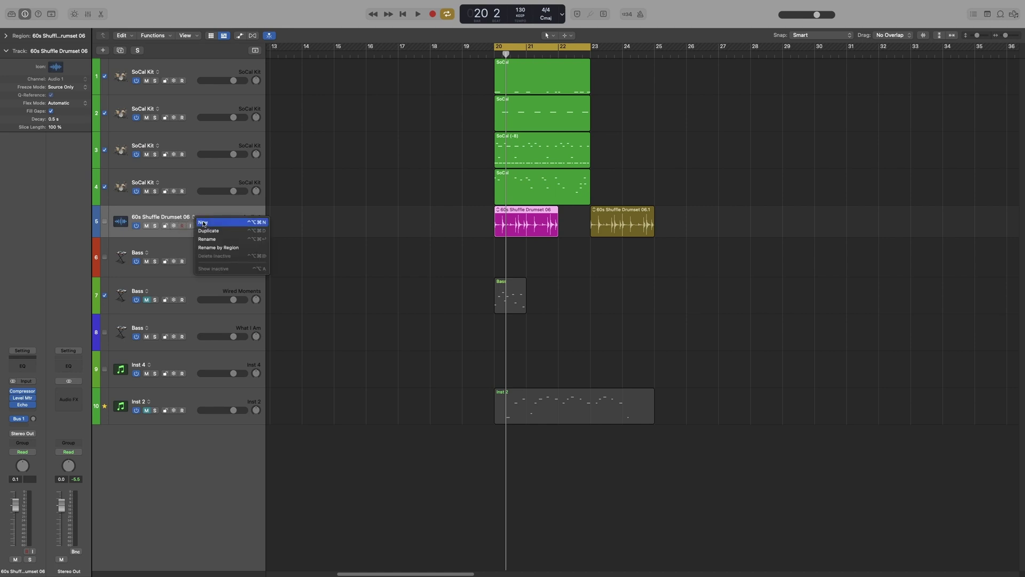
left_click(203, 223)
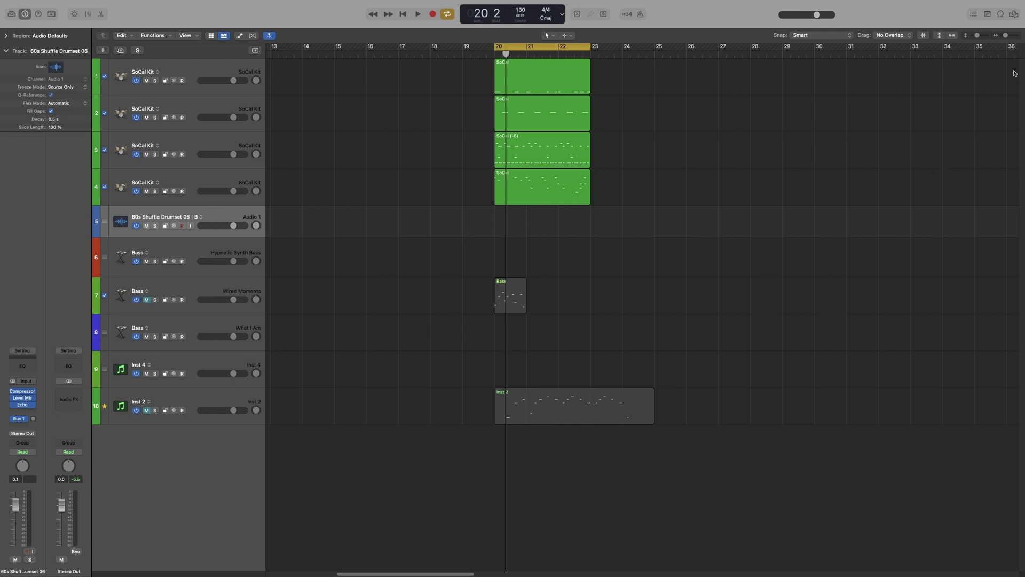
Step: Place the 70s Electric Piano 11 Apple Loop on track 5 at bar 20
left_click(1001, 14)
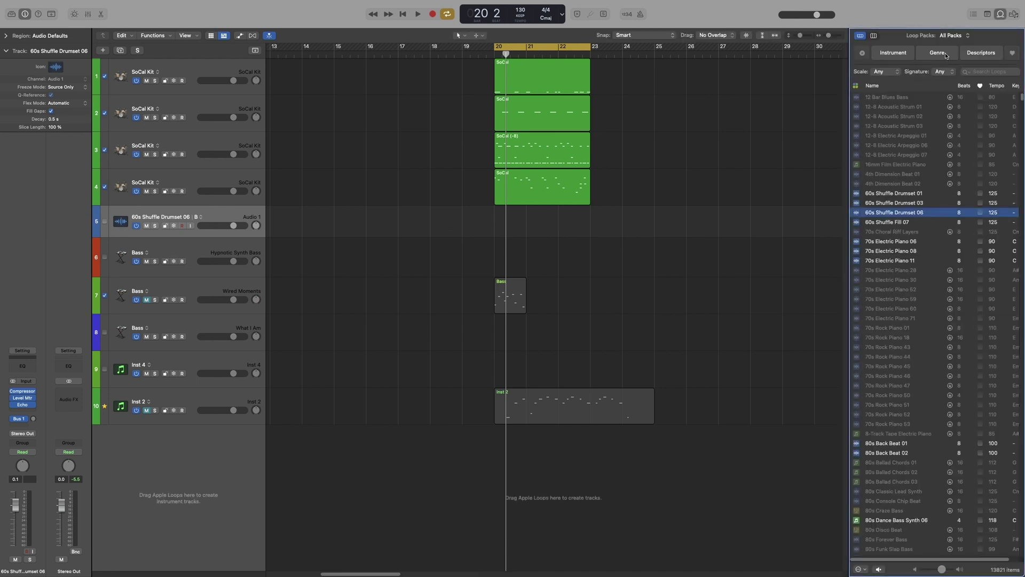
left_click_drag(914, 262, 494, 224)
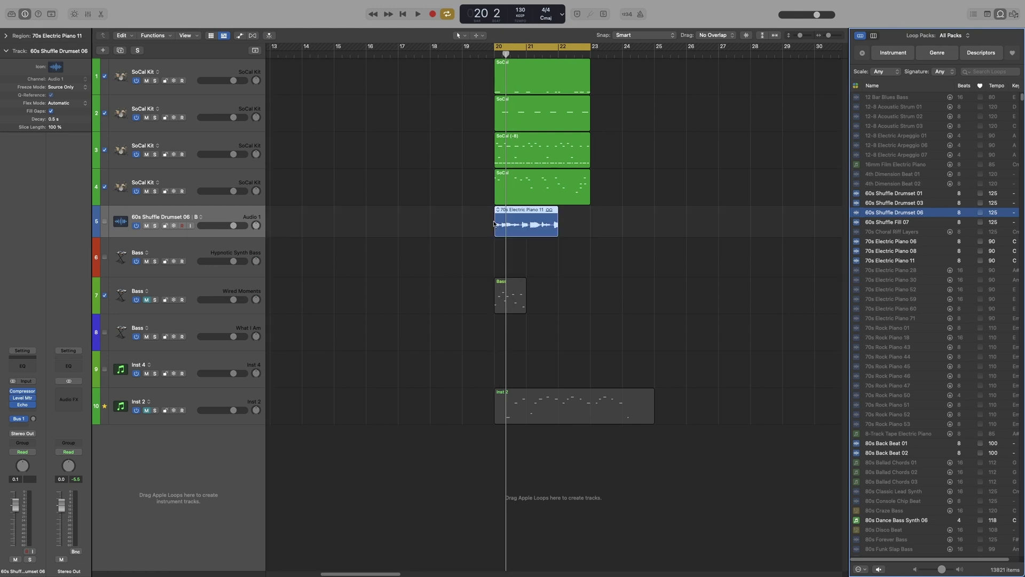
left_click(208, 218)
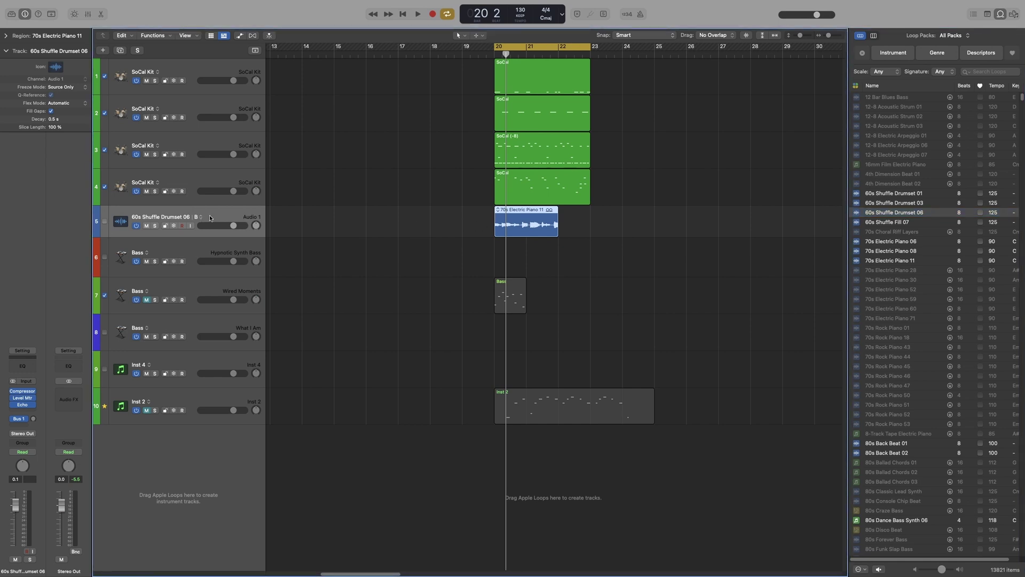
Step: Close the loop browser and switch track 5 between alternatives A and B, ending on B
key("o")
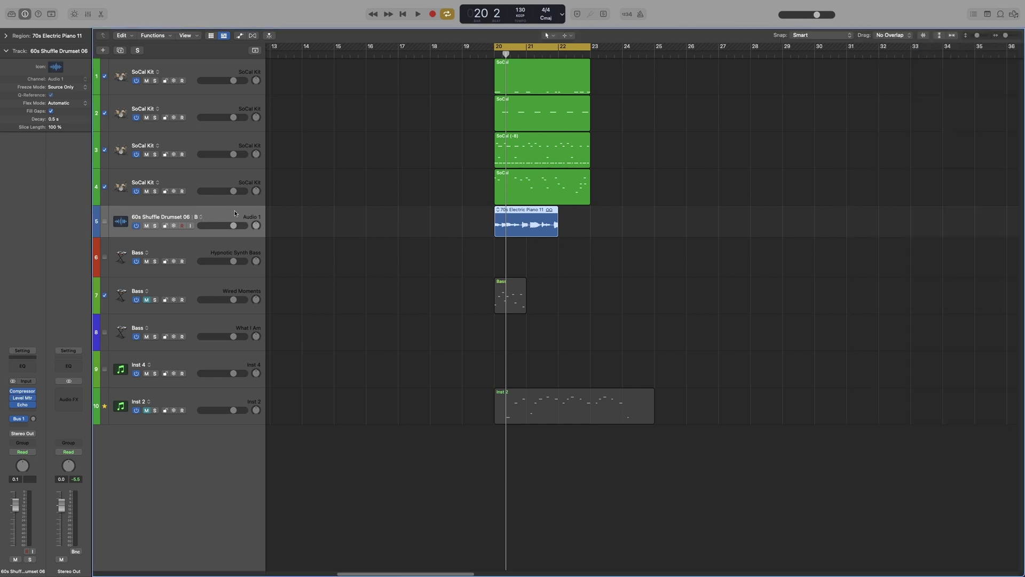
left_click(199, 217)
left_click(211, 229)
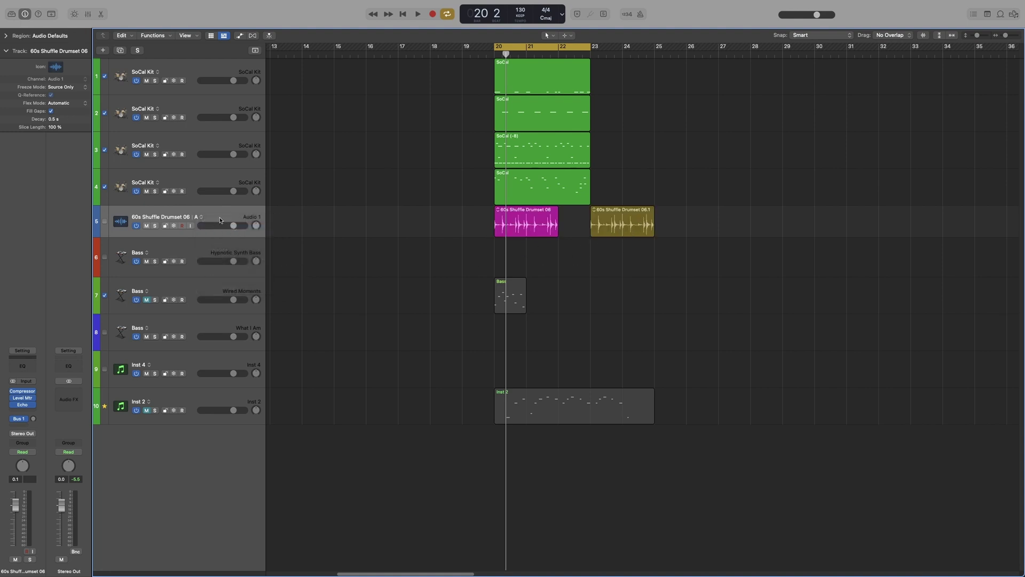
left_click(167, 219)
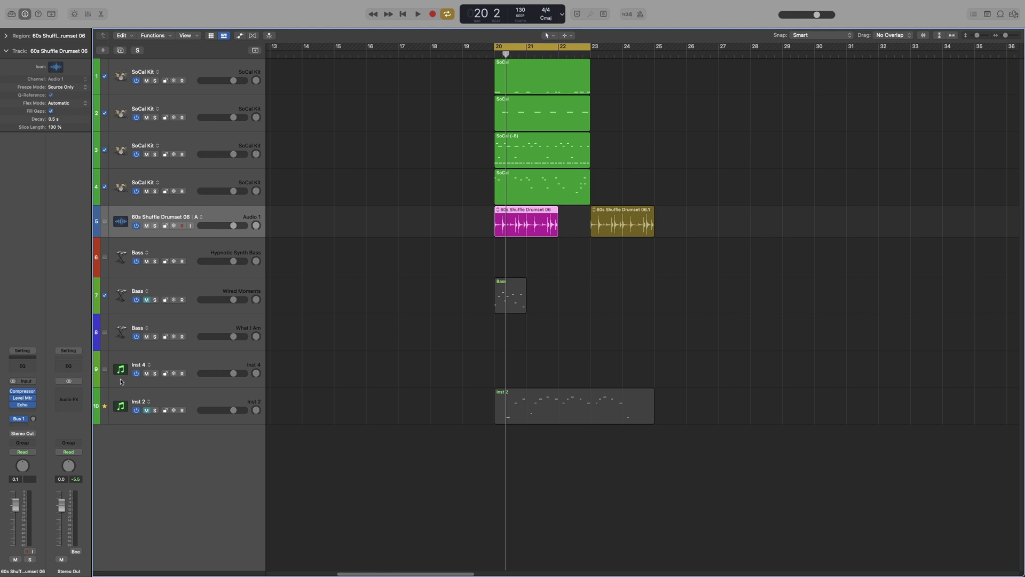
left_click(197, 219)
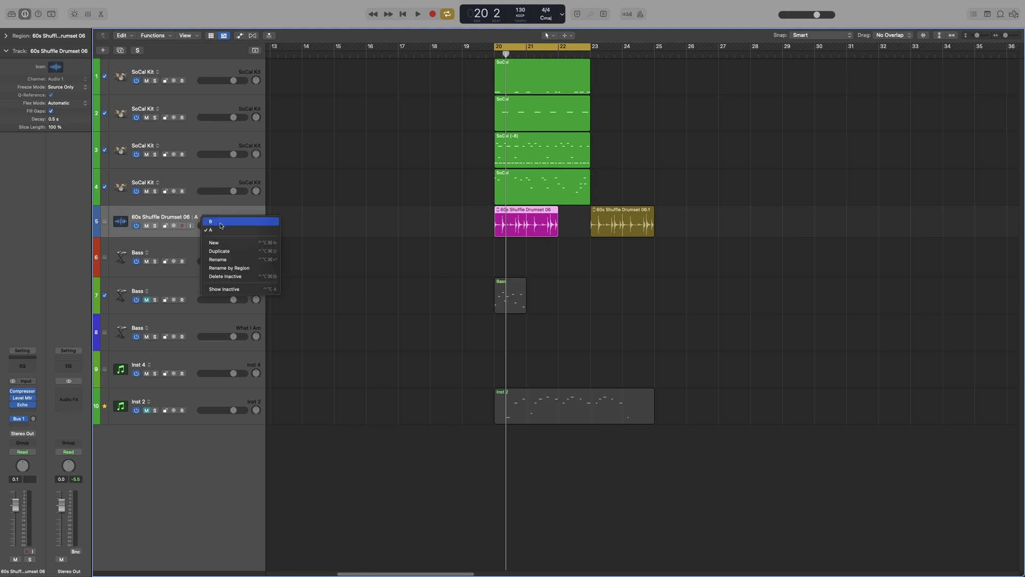
left_click(222, 222)
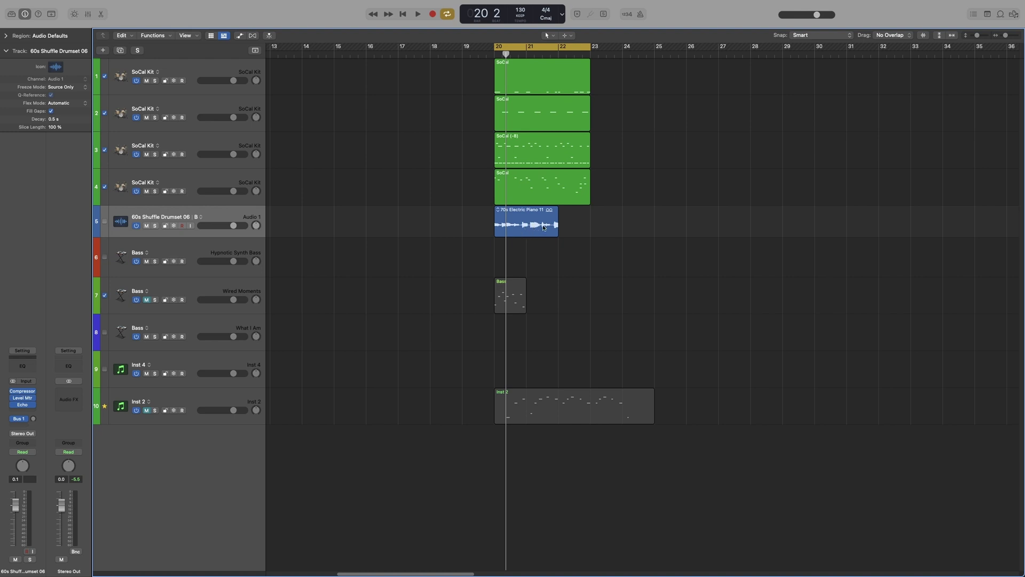
Step: Rename track 5's alternative B to 'Piano'
left_click(198, 218)
left_click(198, 218)
left_click(199, 219)
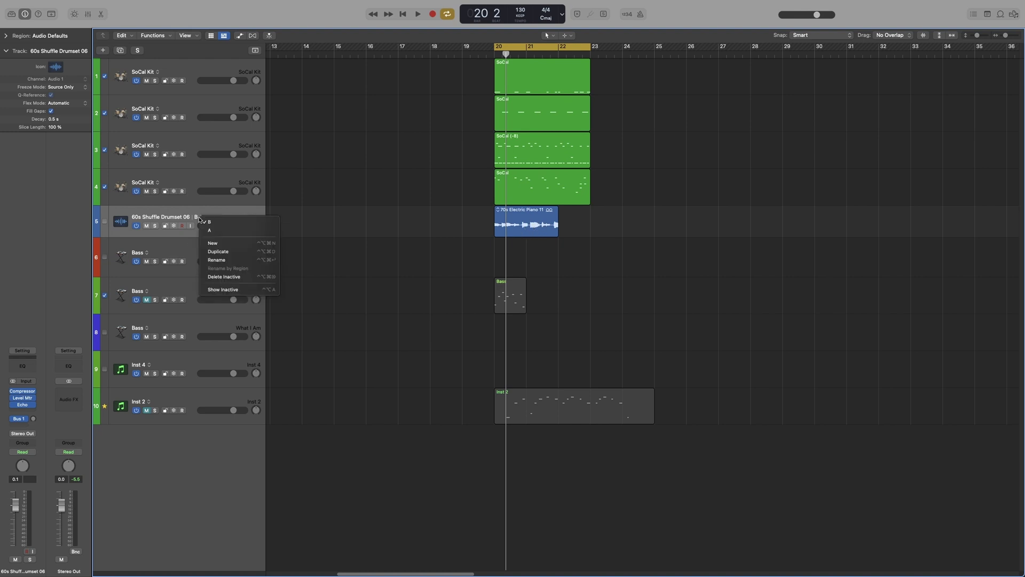
left_click(232, 262)
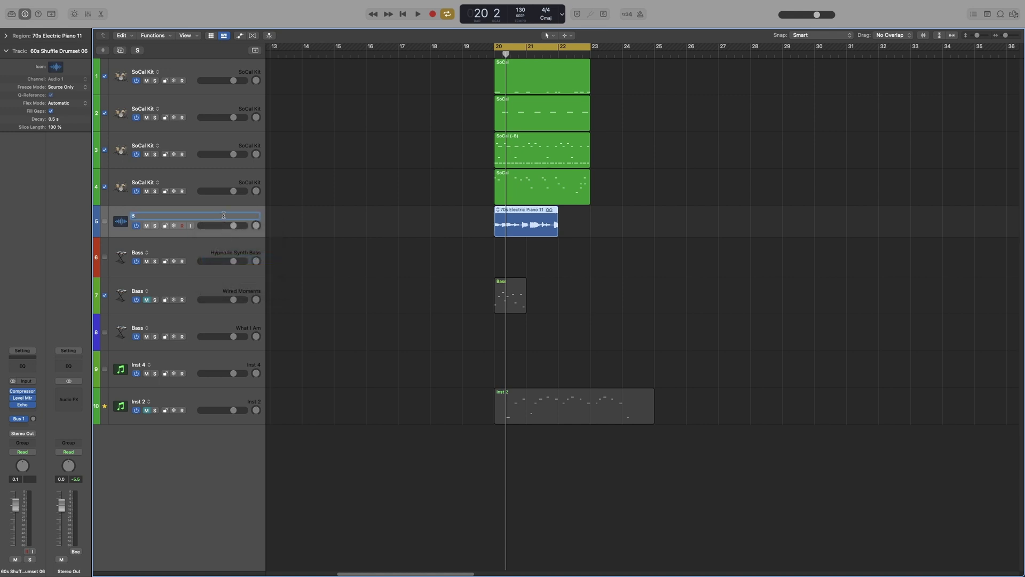
type("Piano")
left_click(311, 220)
Step: Switch track 5 to alternative A and rename it 'El. Piano'
right_click(210, 217)
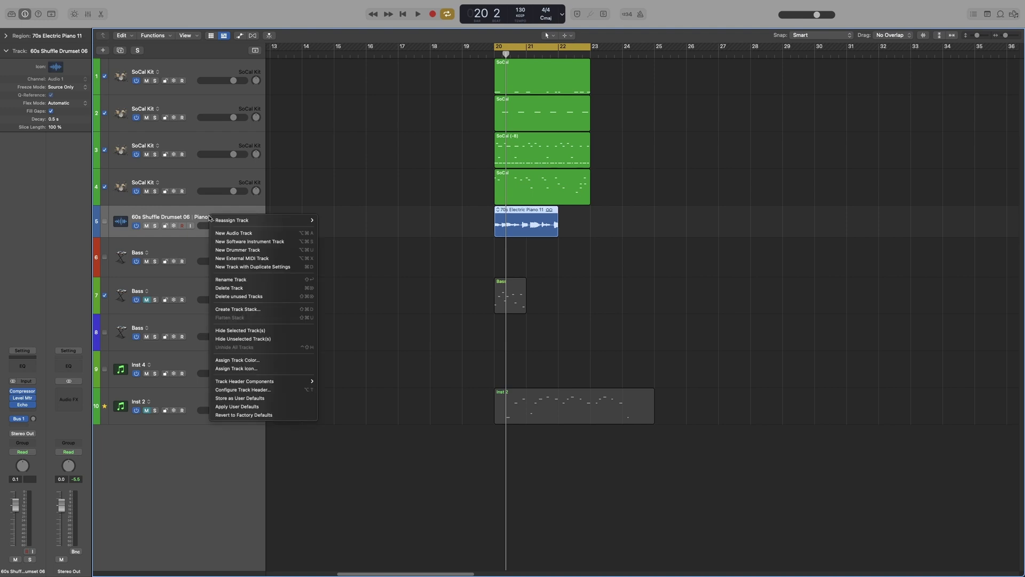
key("Escape")
left_click(210, 219)
left_click(216, 231)
right_click(199, 220)
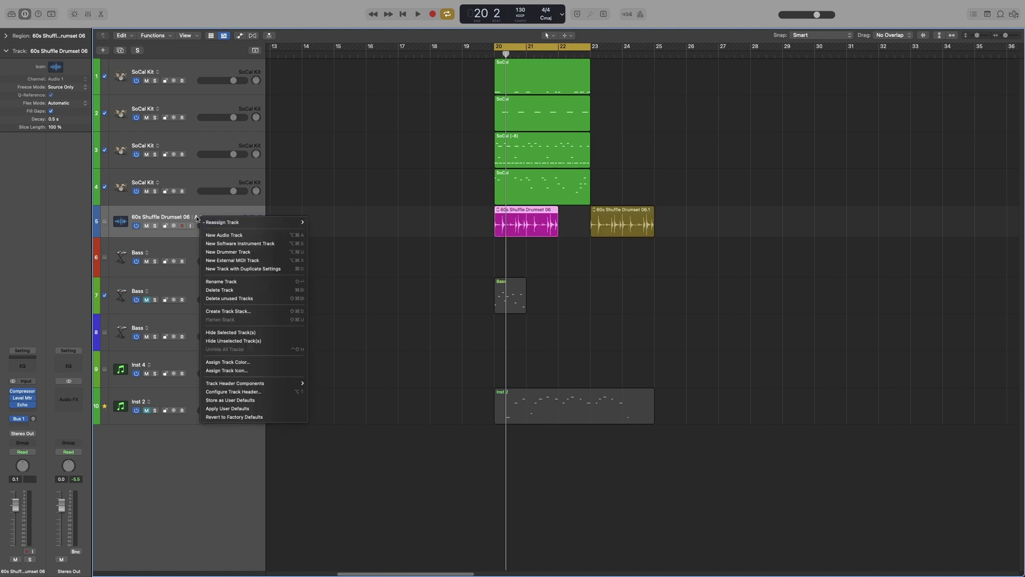
key("Escape")
left_click(199, 219)
left_click(221, 260)
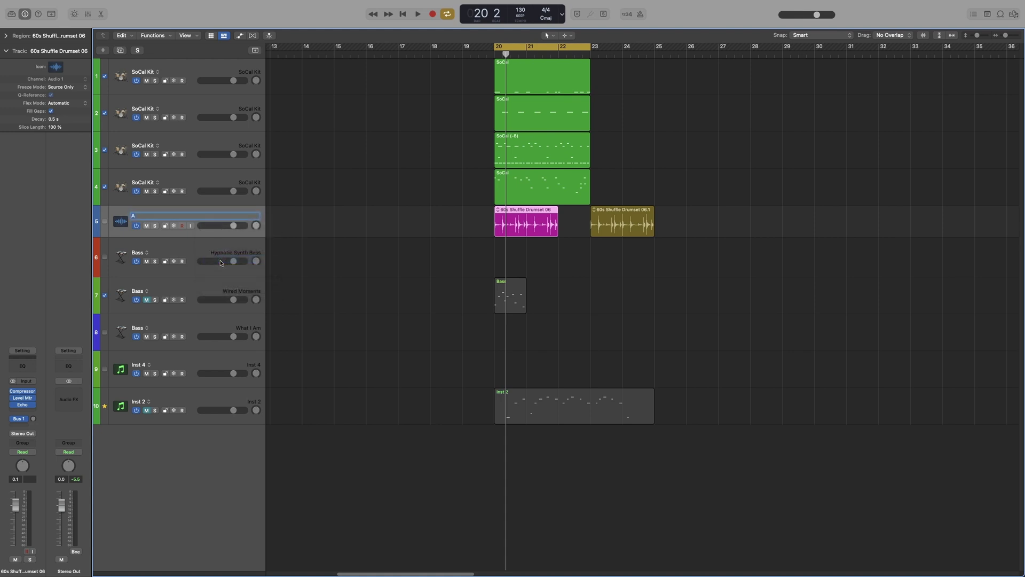
type("El. Piano")
key("Return")
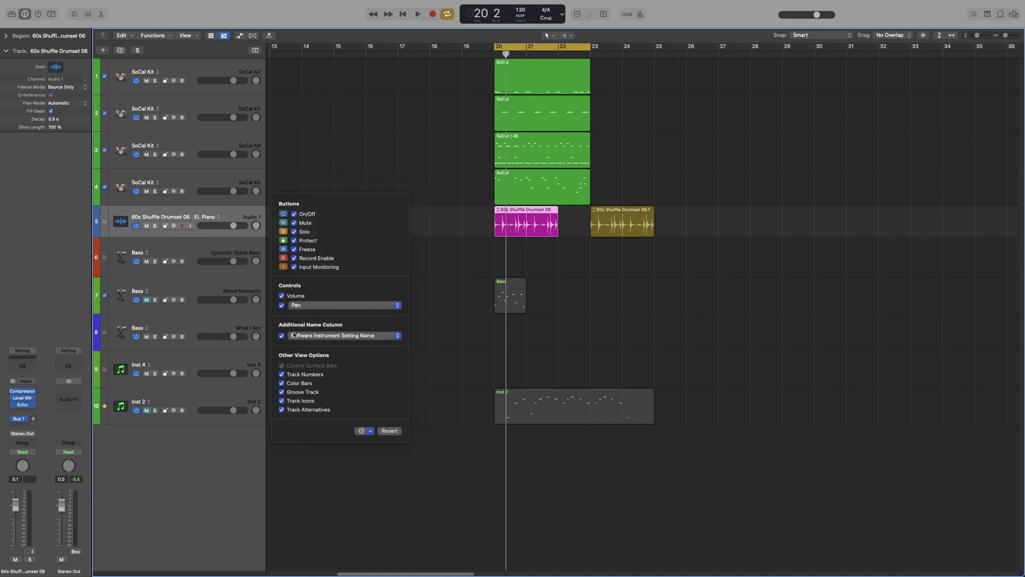
left_click(371, 431)
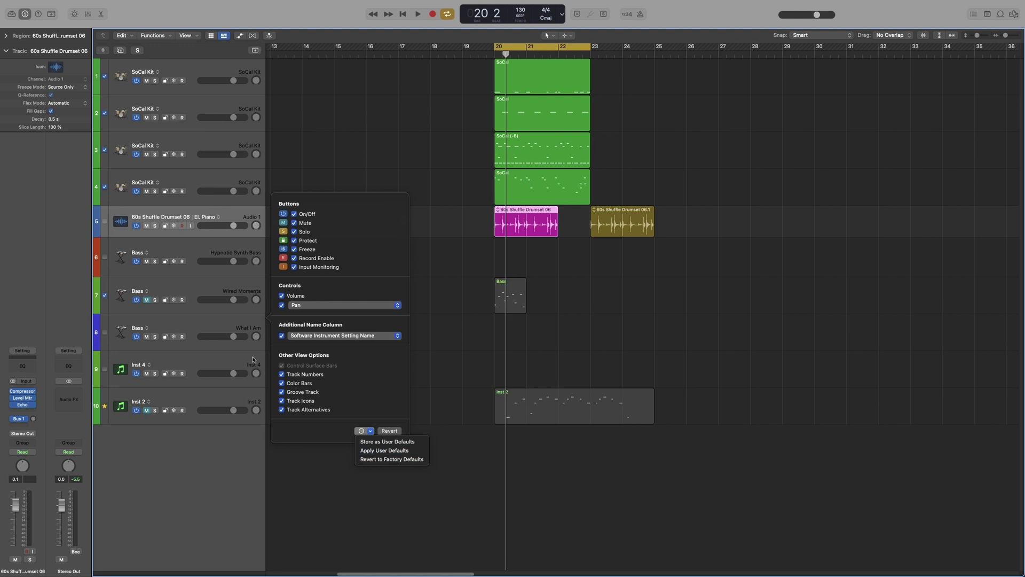
left_click(194, 469)
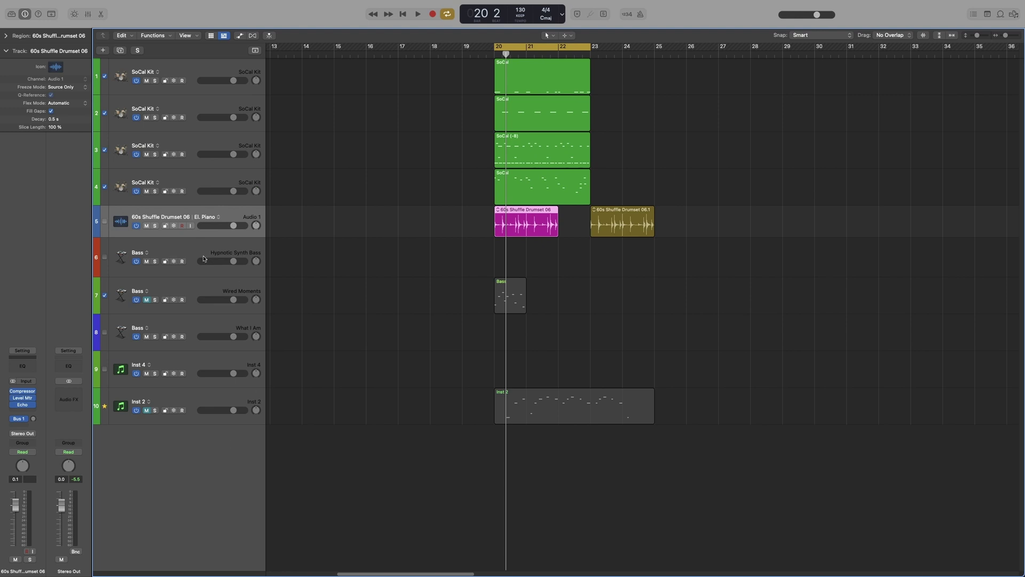
Step: Select the three Bass tracks 6 through 8 together
left_click(193, 186)
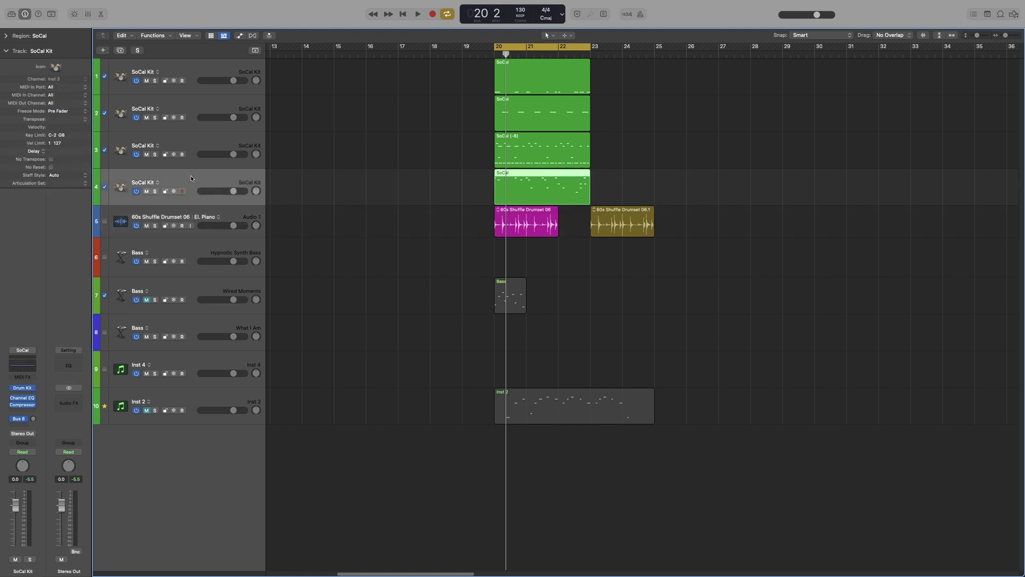
left_click(194, 258)
left_click(194, 331, "shift")
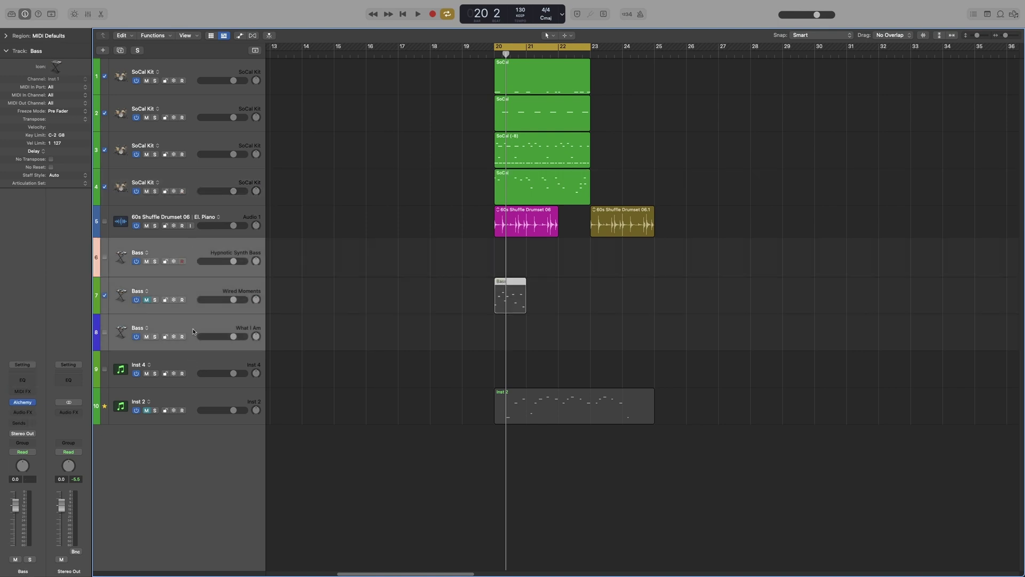
right_click(189, 398)
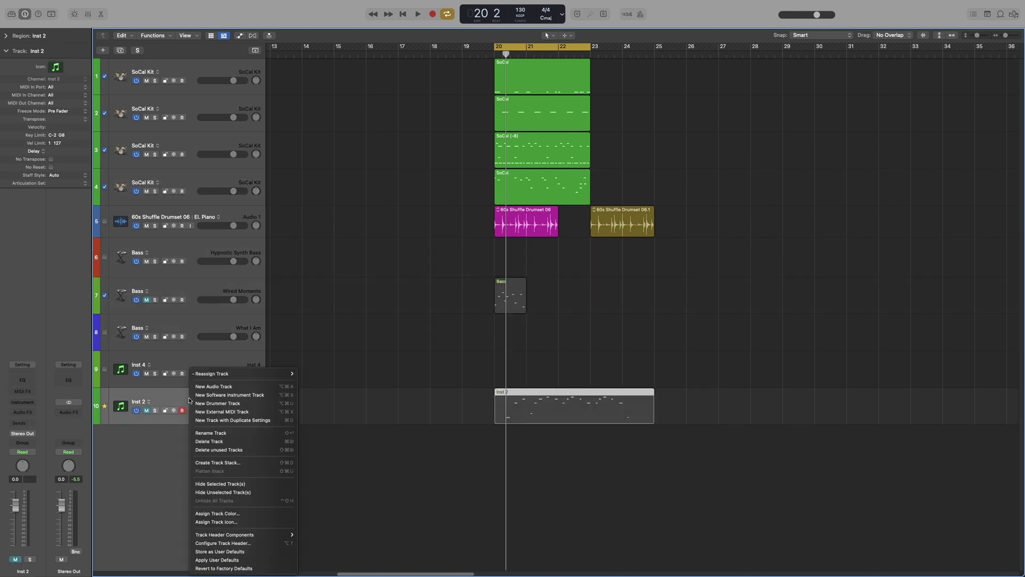
left_click(190, 344)
left_click(186, 319)
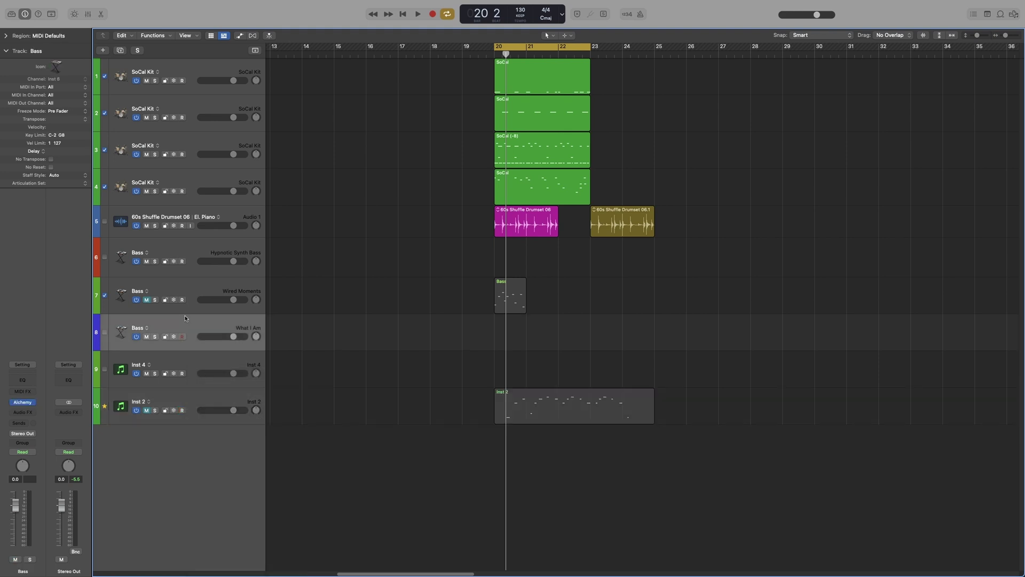
left_click(190, 251, "shift")
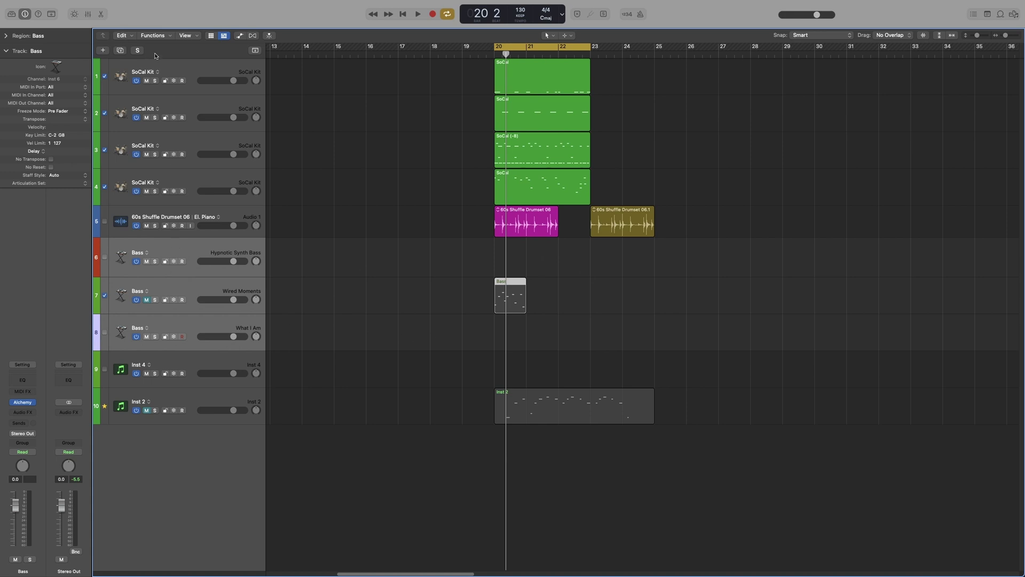
Step: Hide the Bass tracks, show them again, unmark track 6 from hiding, and start playback
key("h")
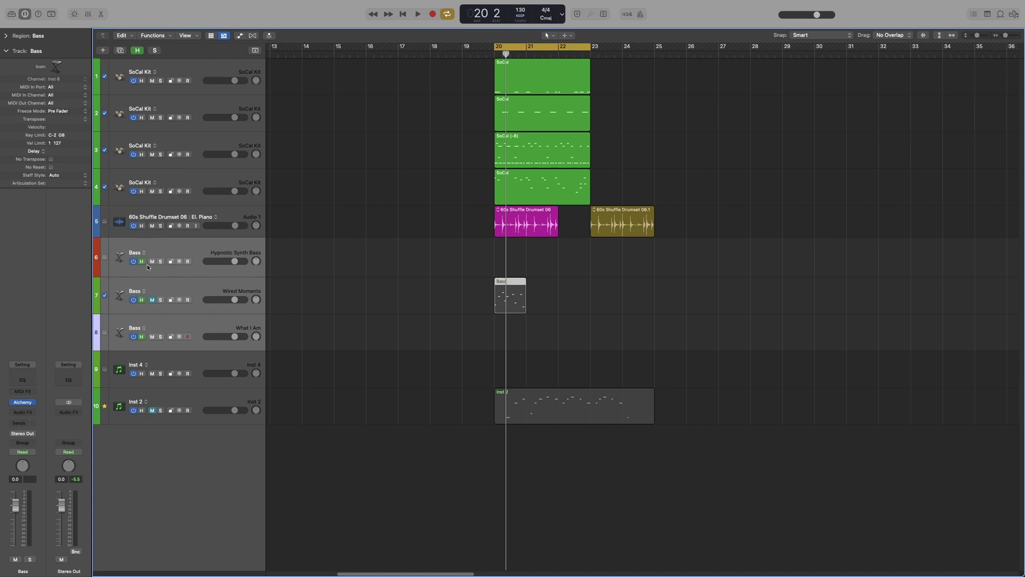
left_click(137, 50)
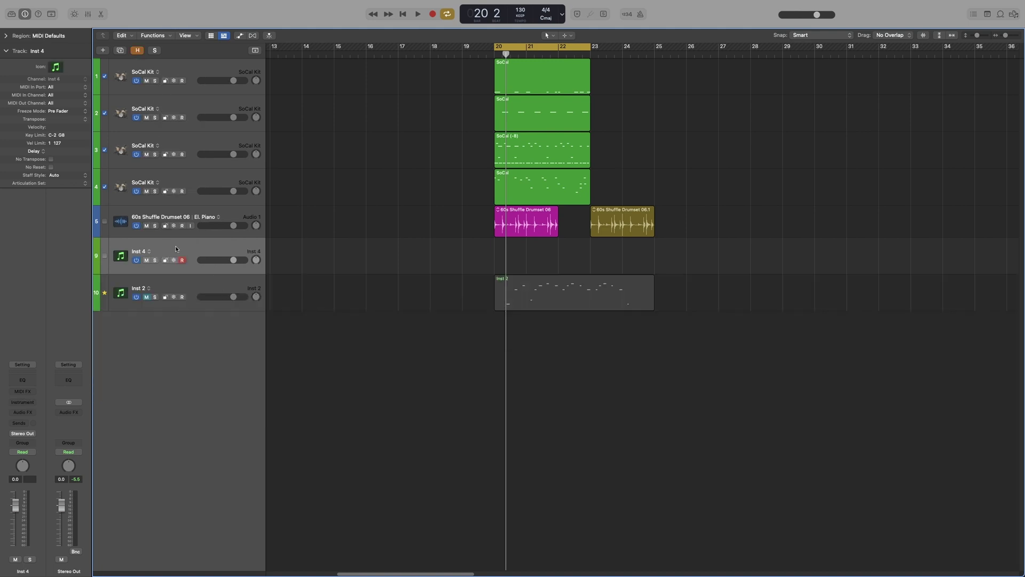
key("h")
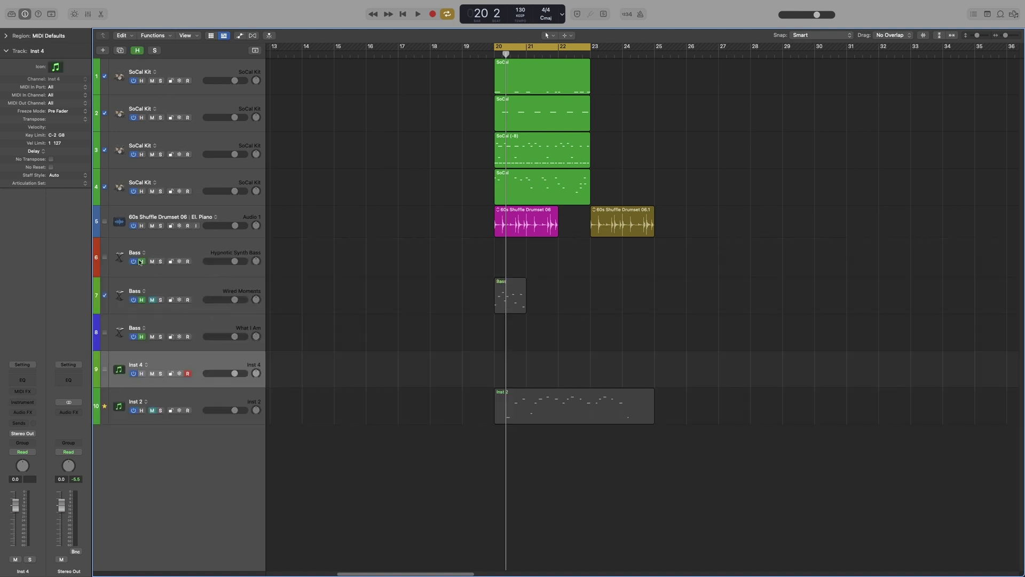
left_click(141, 261)
key("space")
key("space")
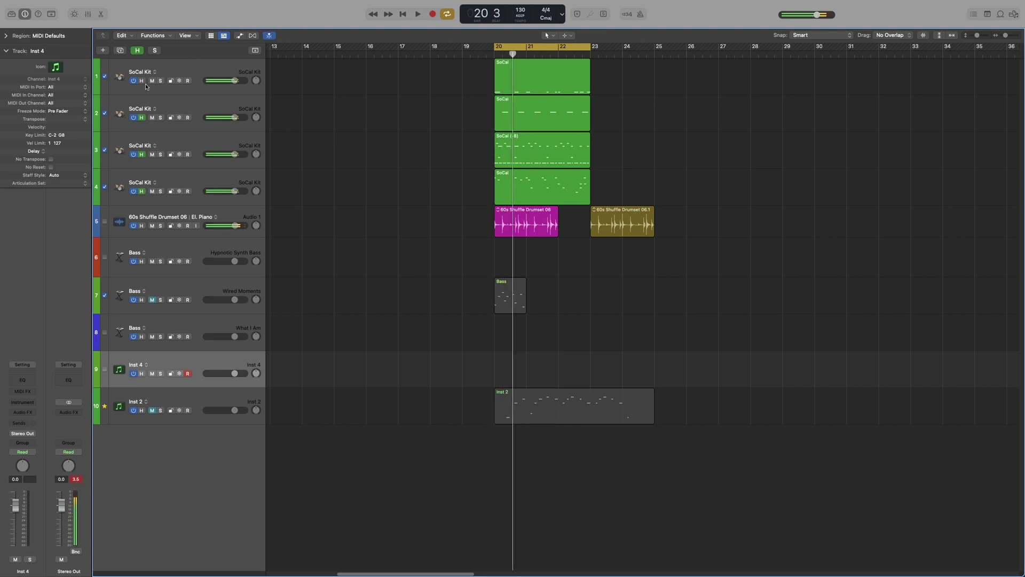
Step: Hide the SoCal Kit tracks, turn off drumset track 5, and audition the remaining tracks
left_click(137, 51)
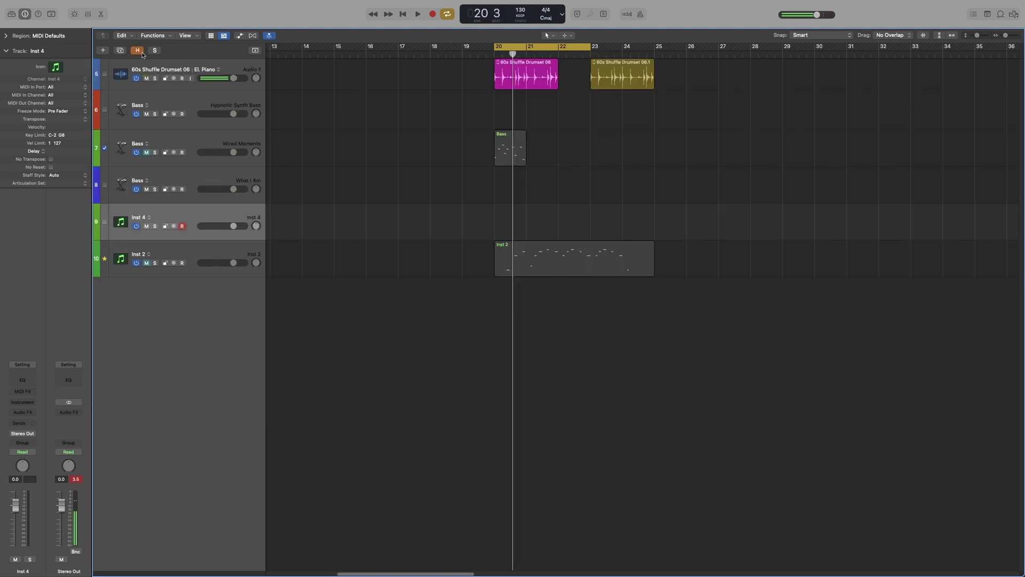
left_click(136, 79)
key("space")
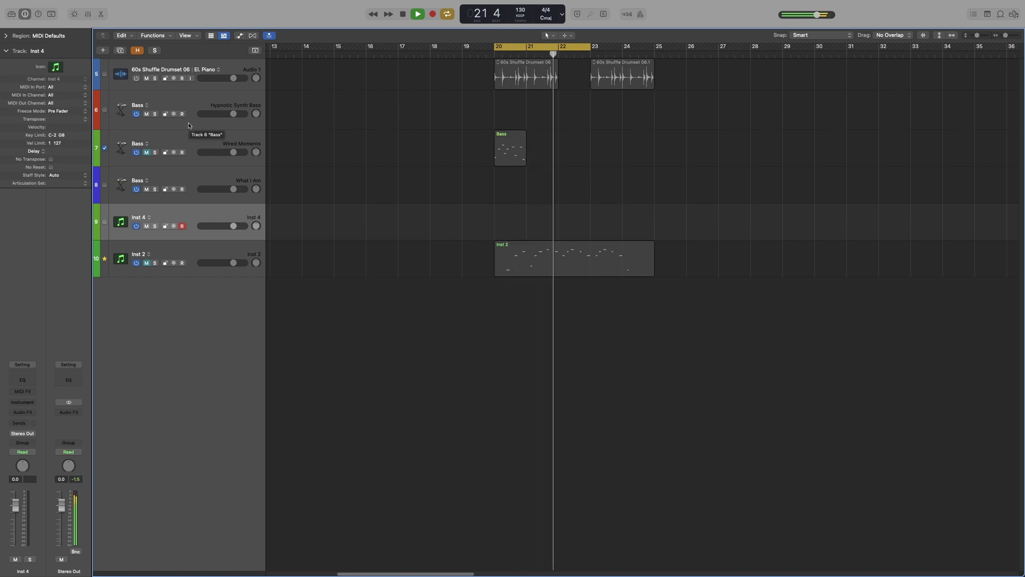
key("space")
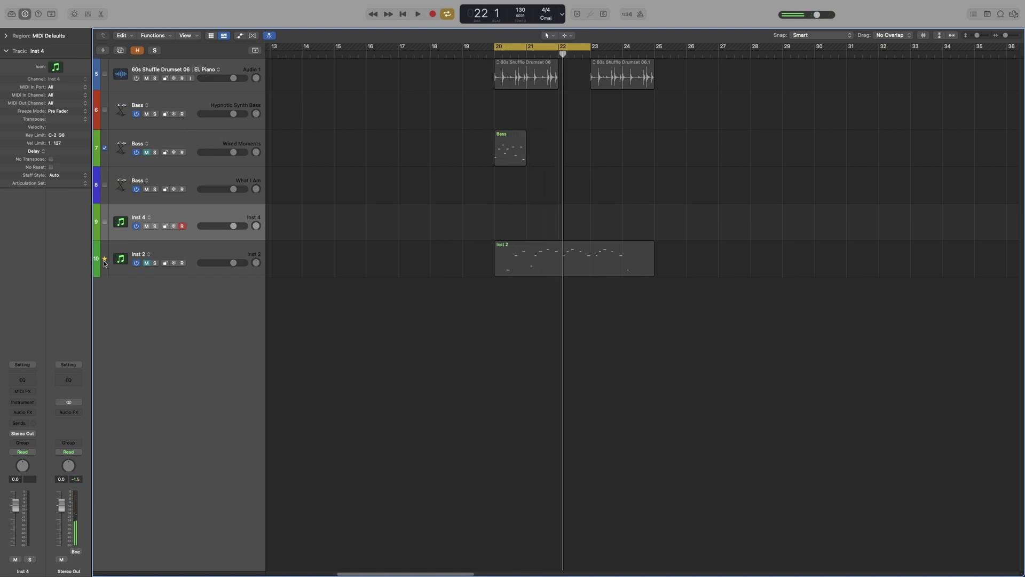
left_click(135, 254)
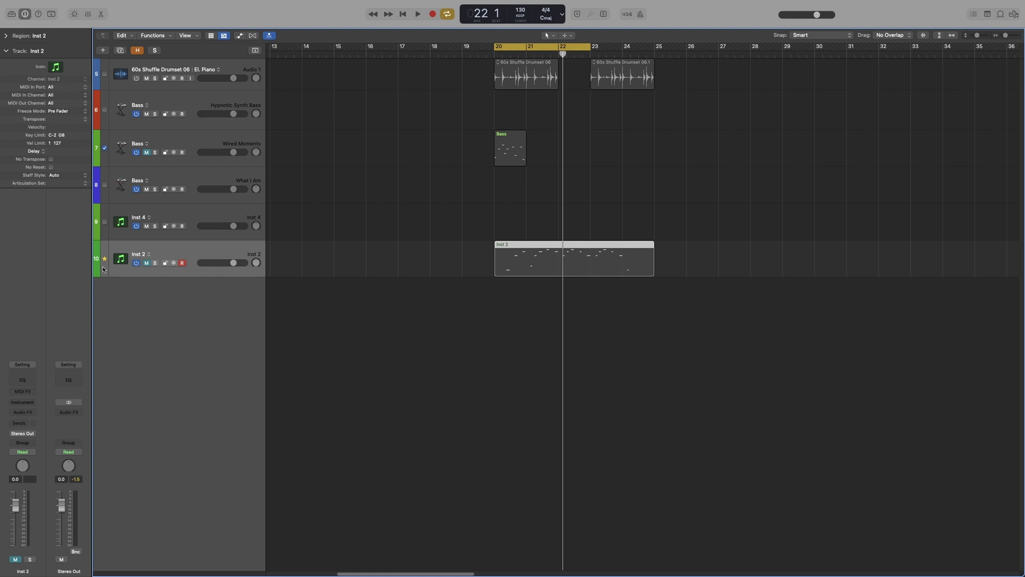
key("space")
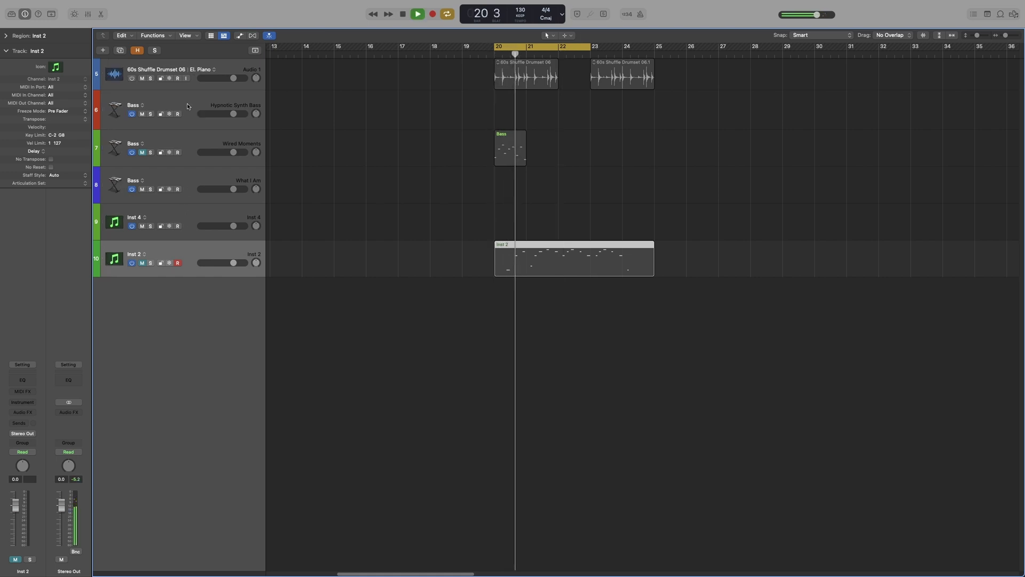
key("space")
Step: Reveal the SoCal Kit tracks, unmark tracks 1, 2 and 4 from hiding, and disable track hiding
left_click(137, 51)
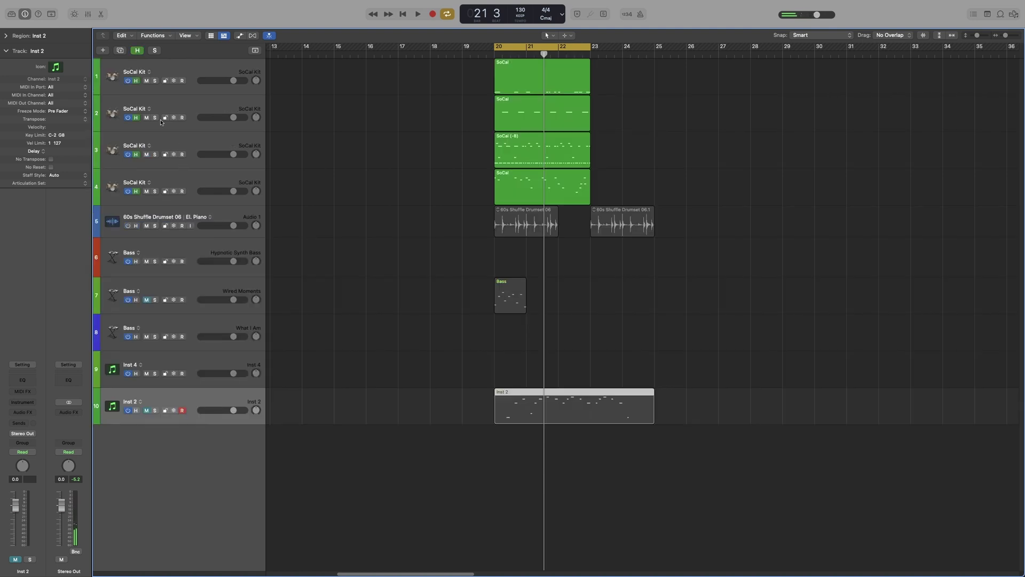
left_click(136, 80)
left_click(137, 118)
left_click(136, 192)
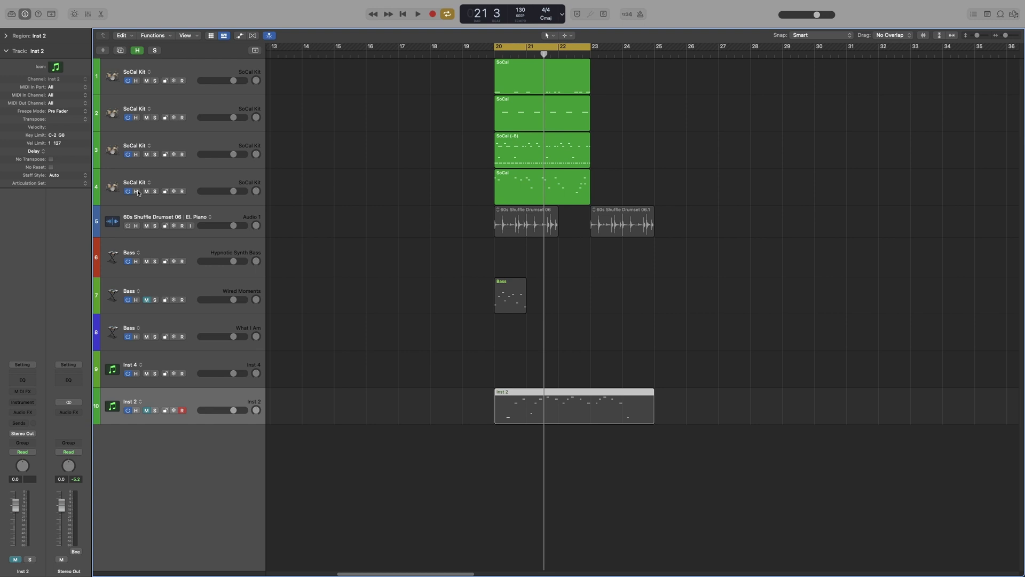
left_click(138, 51)
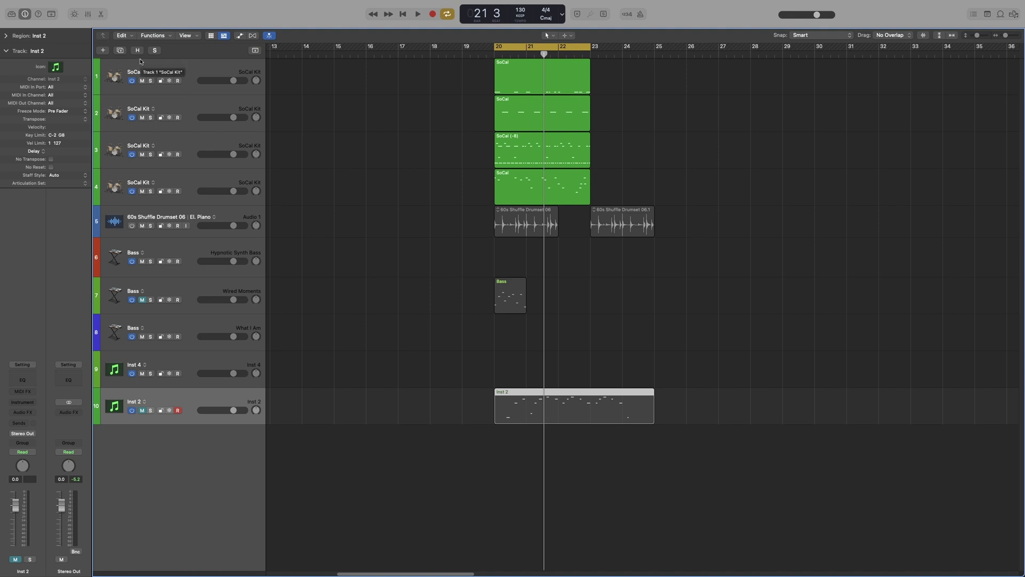
left_click(142, 80)
left_click(142, 117)
Step: Mute tracks 5, 6 and 7, then unmute the drumset track 5 and the Wired Moments Bass track 7
left_click(142, 226)
left_click(142, 261)
left_click(142, 300)
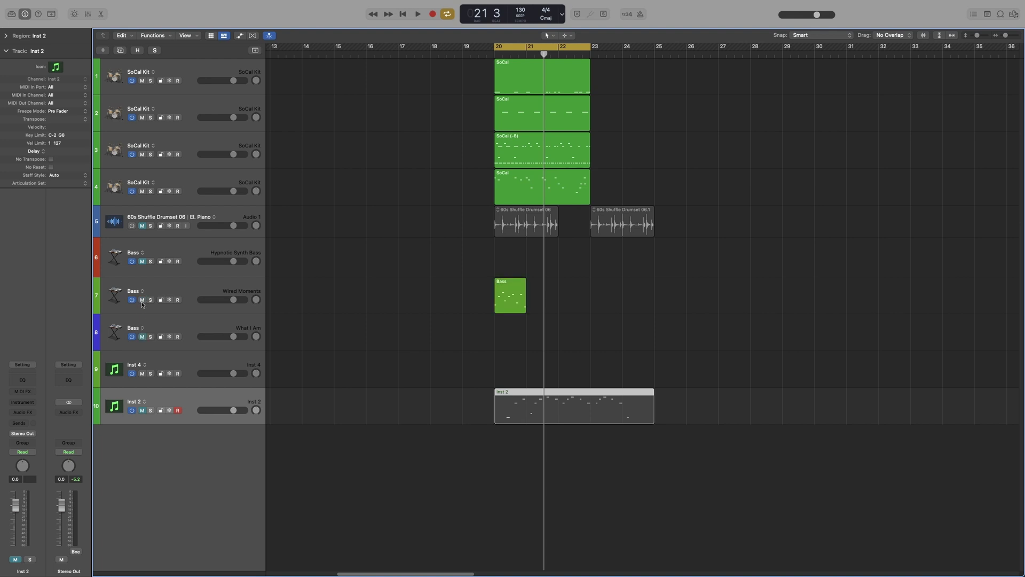
left_click(142, 336)
left_click(146, 218)
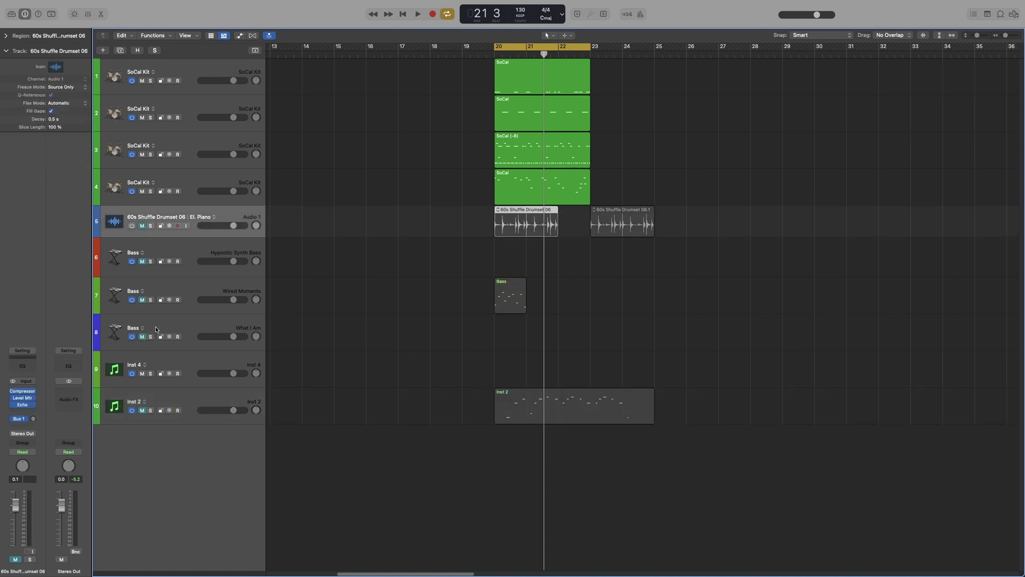
left_click(142, 226)
left_click(142, 300)
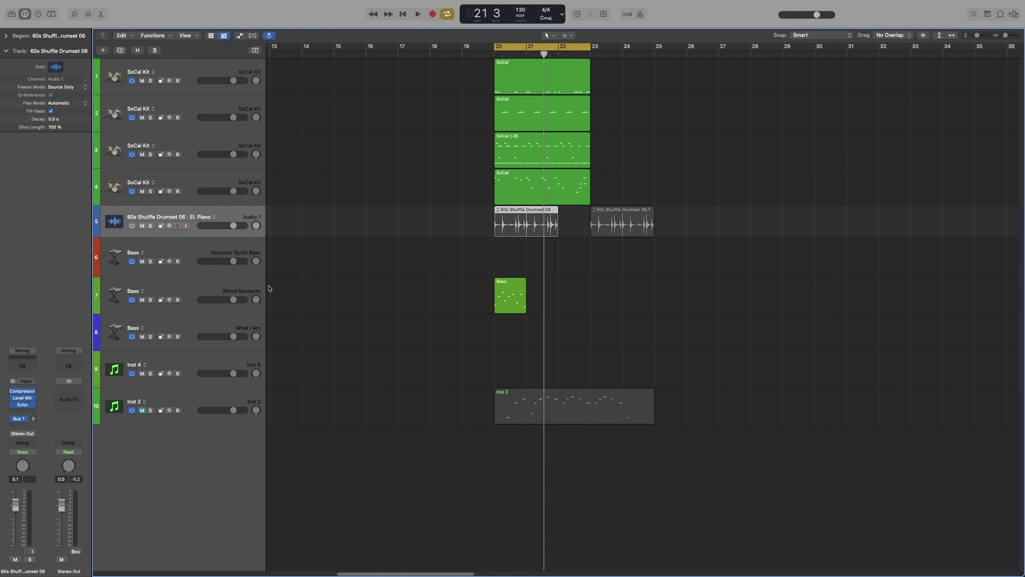
left_click(188, 179)
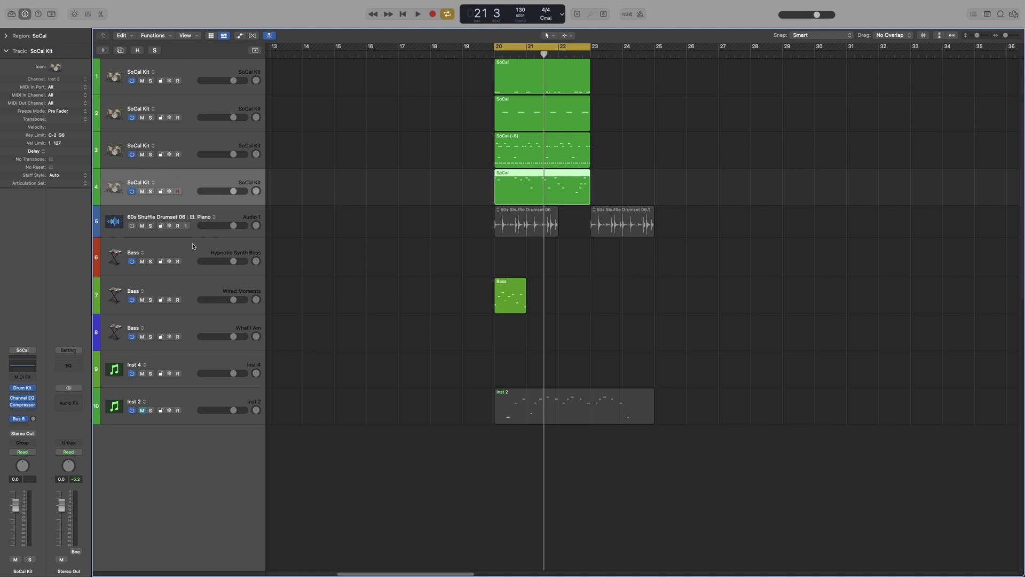
left_click(201, 217)
left_click(196, 247)
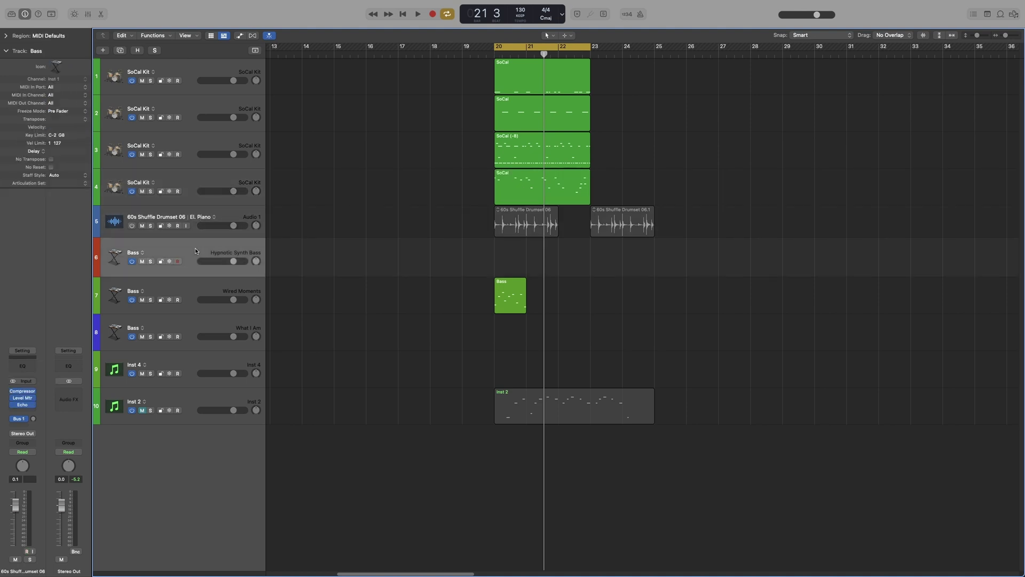
left_click(195, 285)
left_click(452, 15)
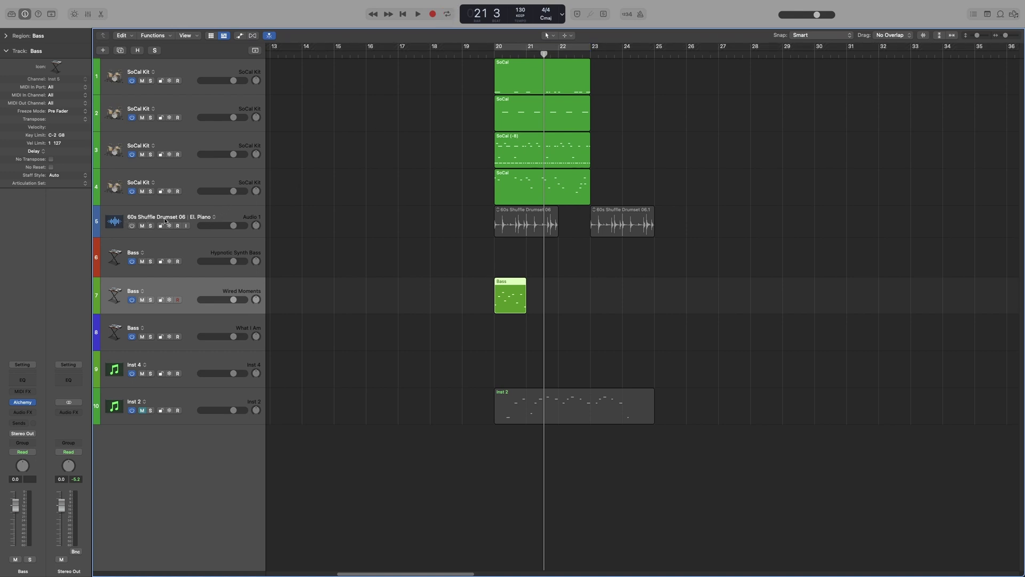
left_click(192, 219)
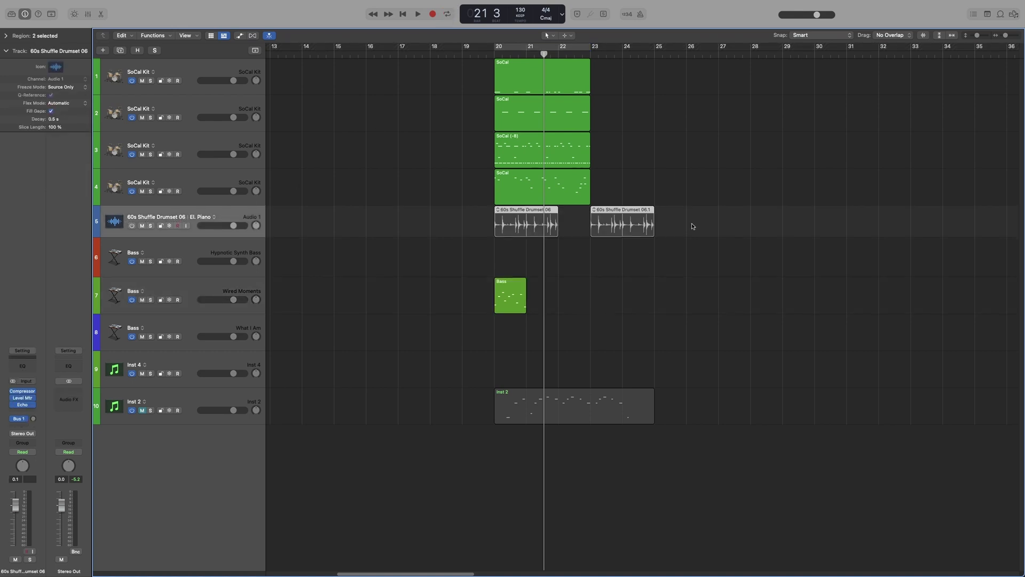
left_click(449, 16)
left_click(192, 251)
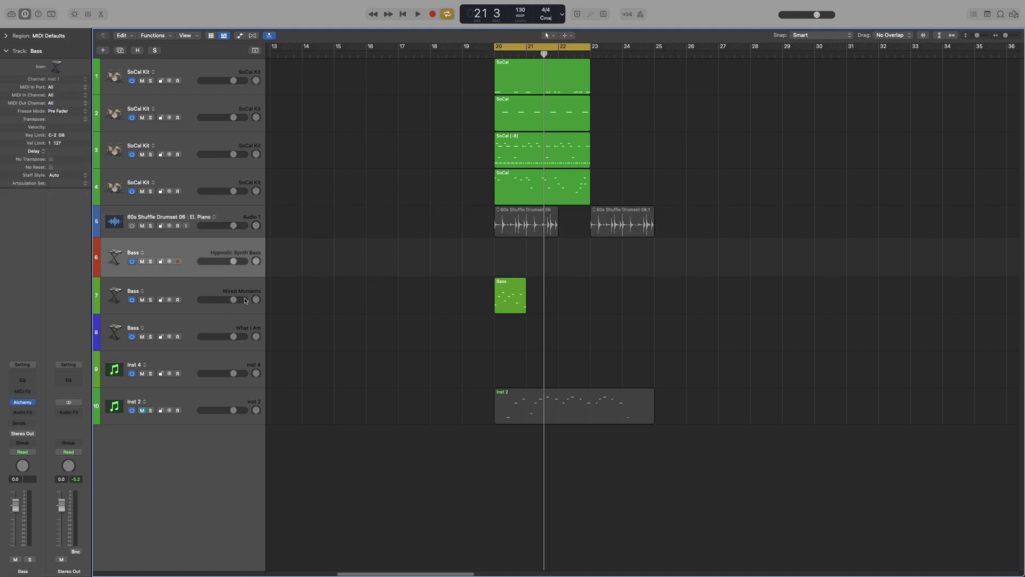
left_click(550, 229)
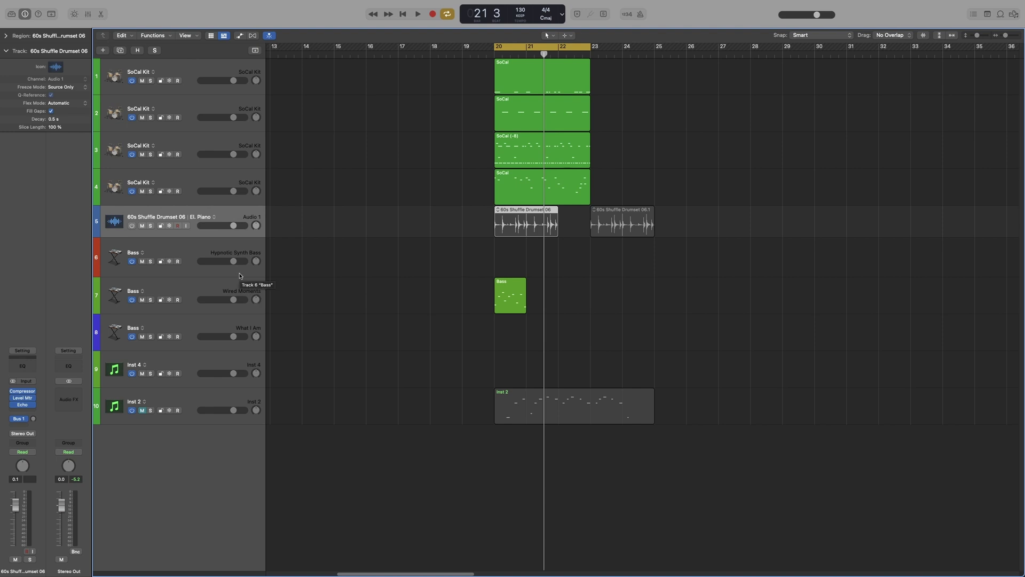
left_click(189, 106)
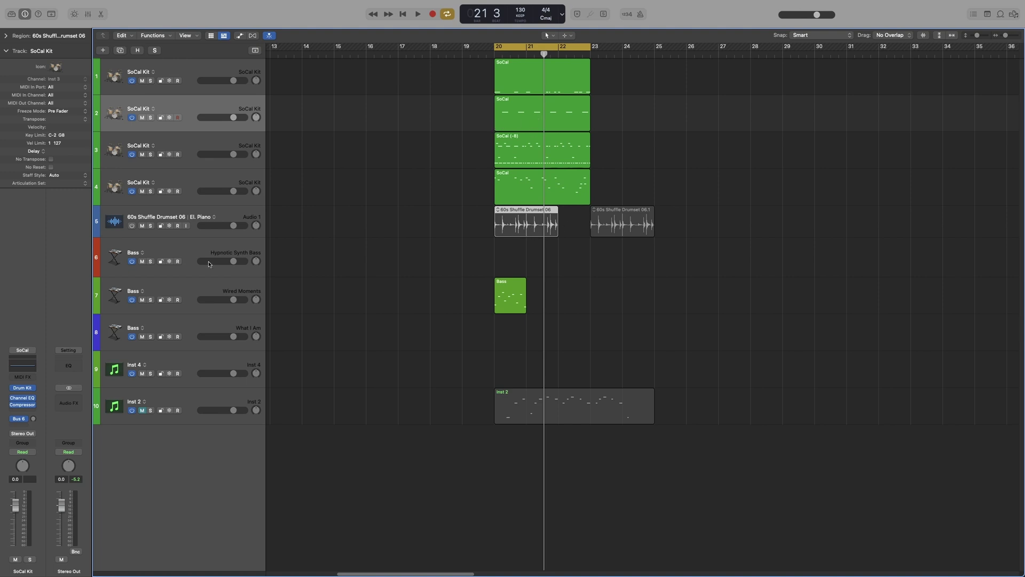
left_click(189, 284)
left_click(188, 179)
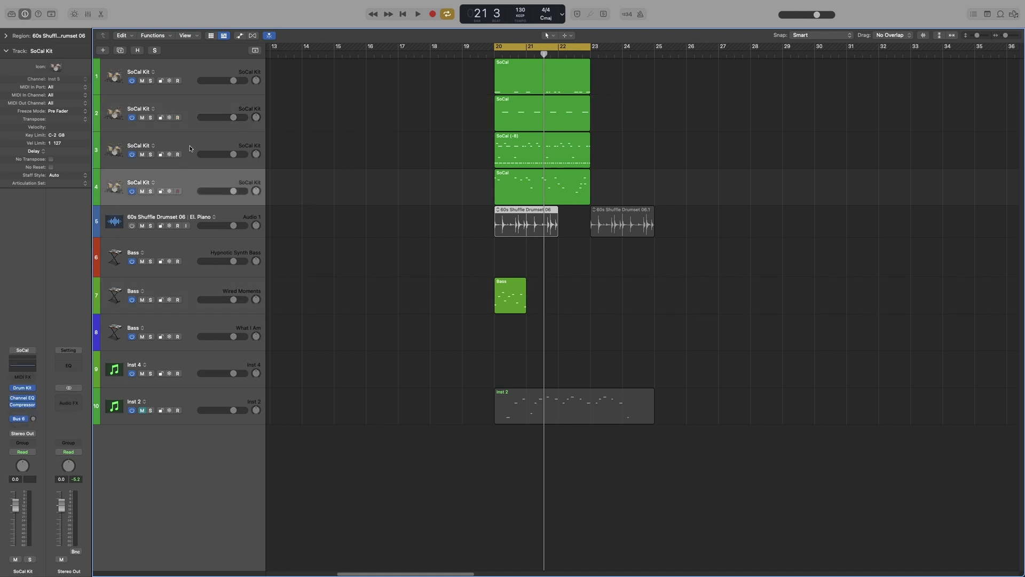
left_click(188, 140)
left_click(187, 107)
left_click(188, 69)
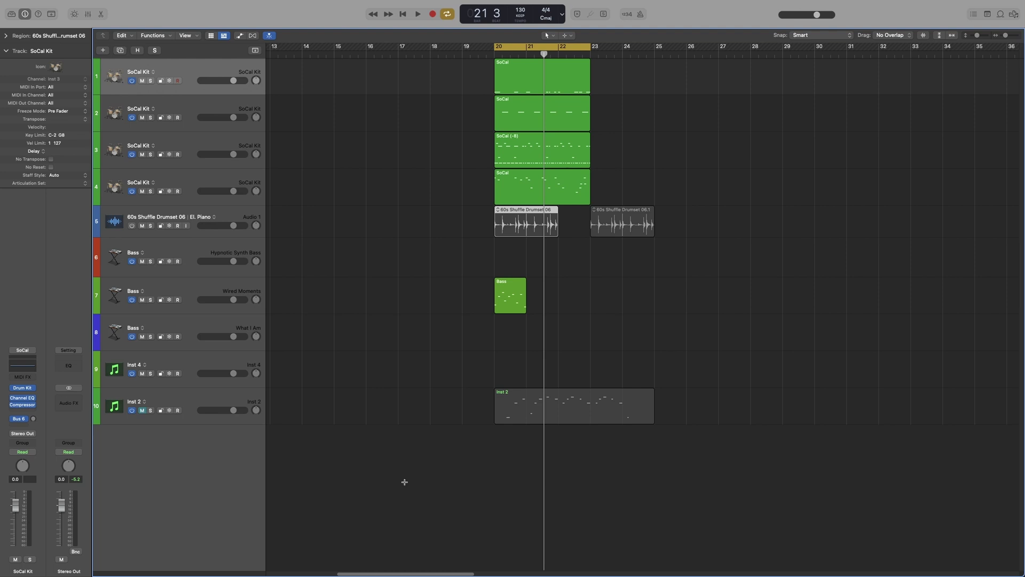
Step: Enable 'Select regions on track selection' in the Editing preferences, then close the window
key("super+comma")
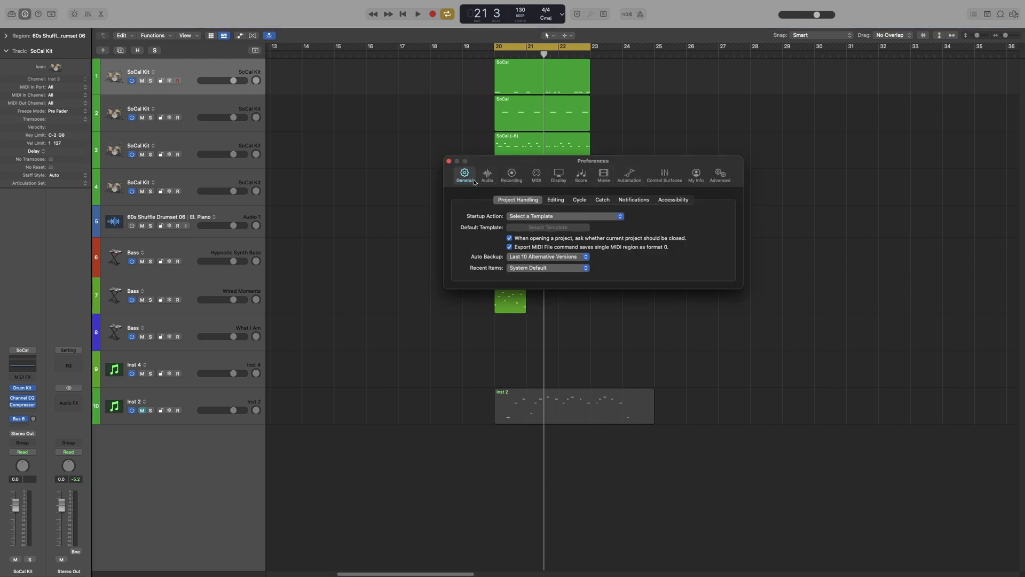
left_click(557, 200)
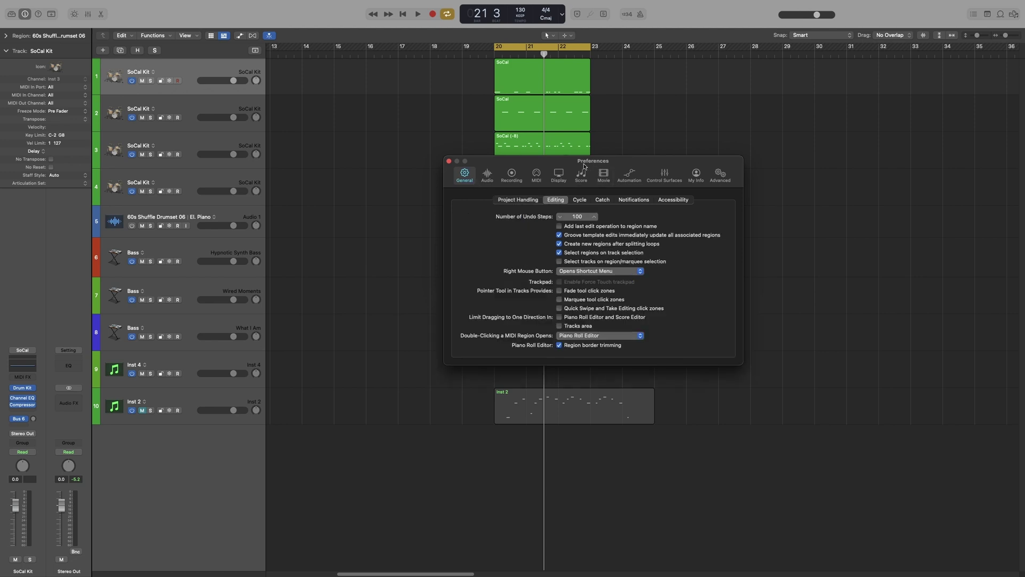
left_click_drag(584, 167, 578, 156)
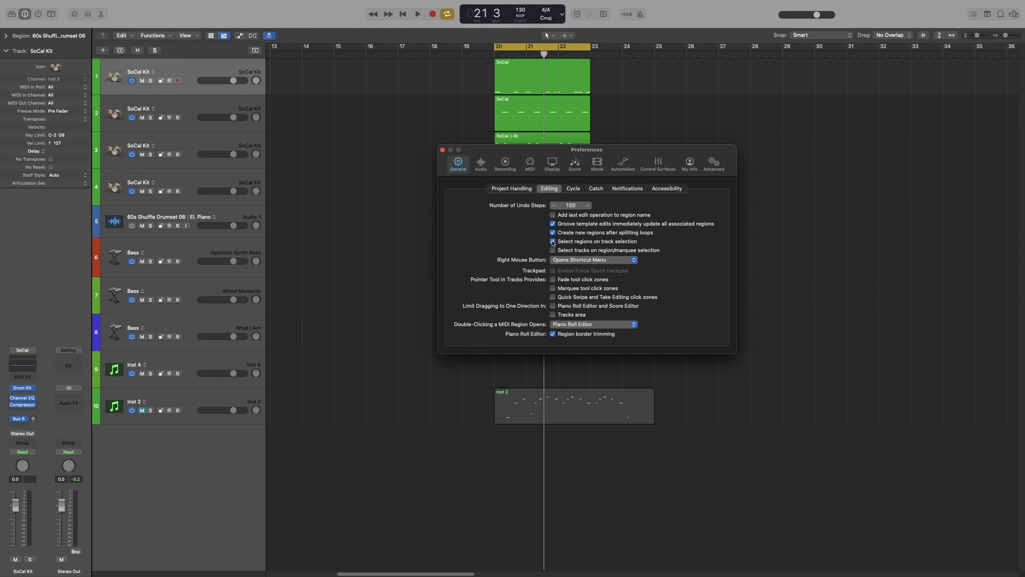
left_click(553, 242)
left_click(442, 150)
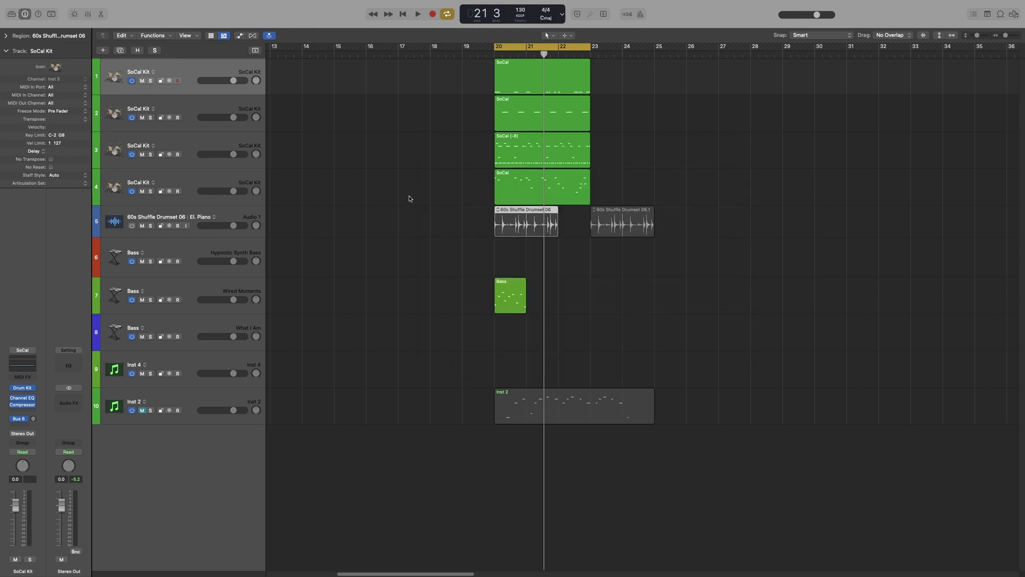
left_click(191, 181)
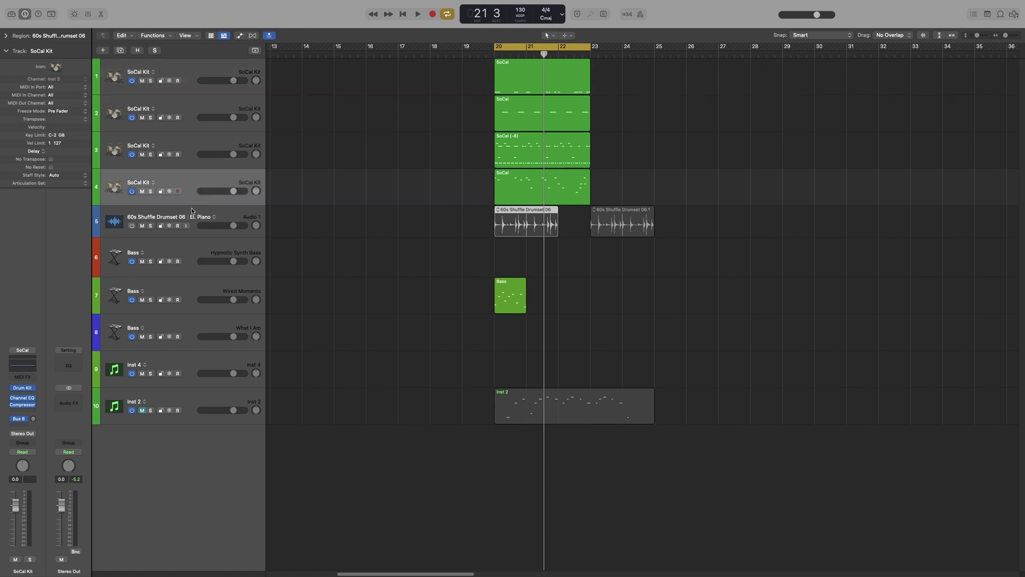
left_click(194, 212)
left_click(184, 140)
left_click(188, 110)
left_click(194, 81)
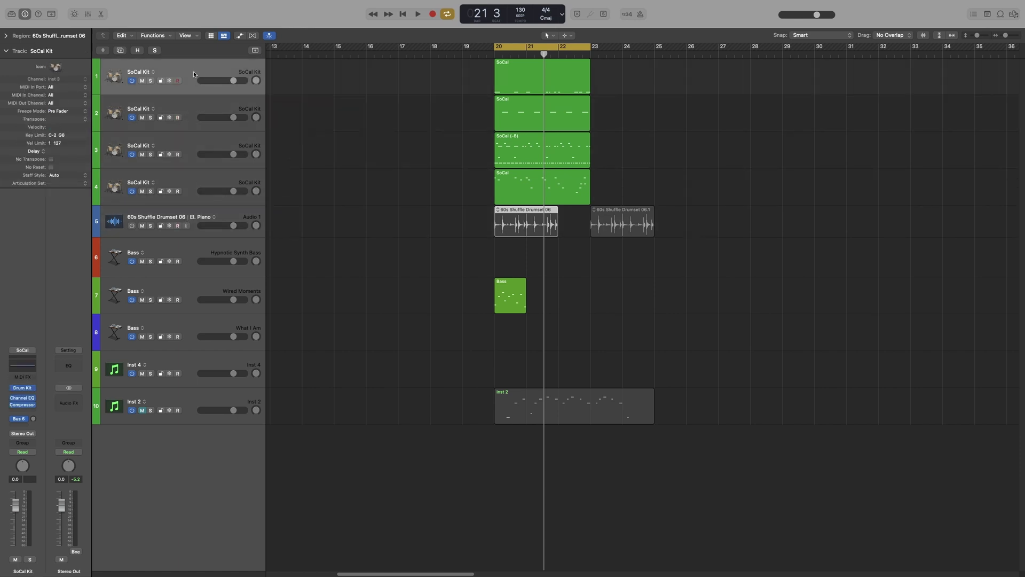
left_click(198, 143)
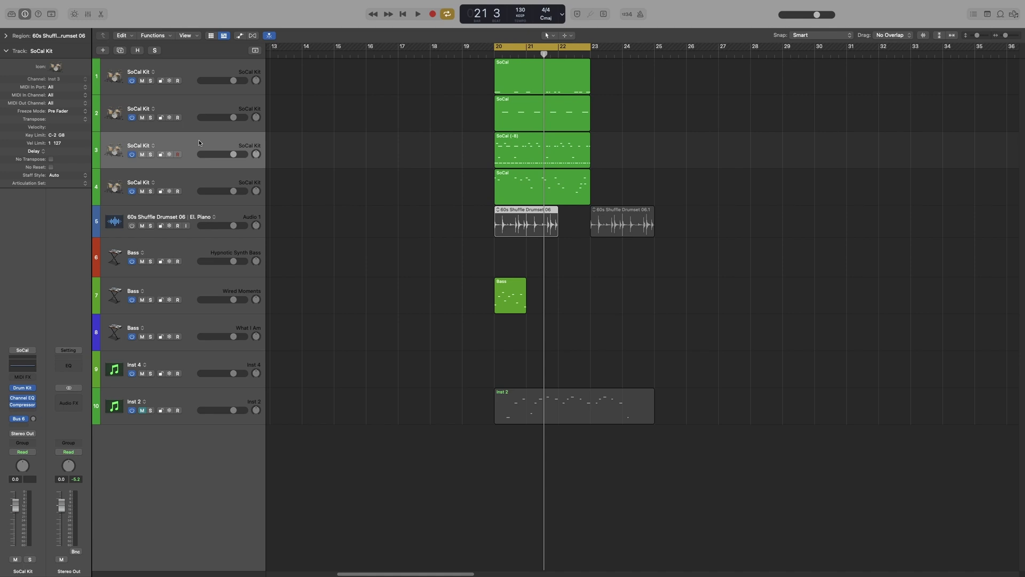
left_click(194, 182)
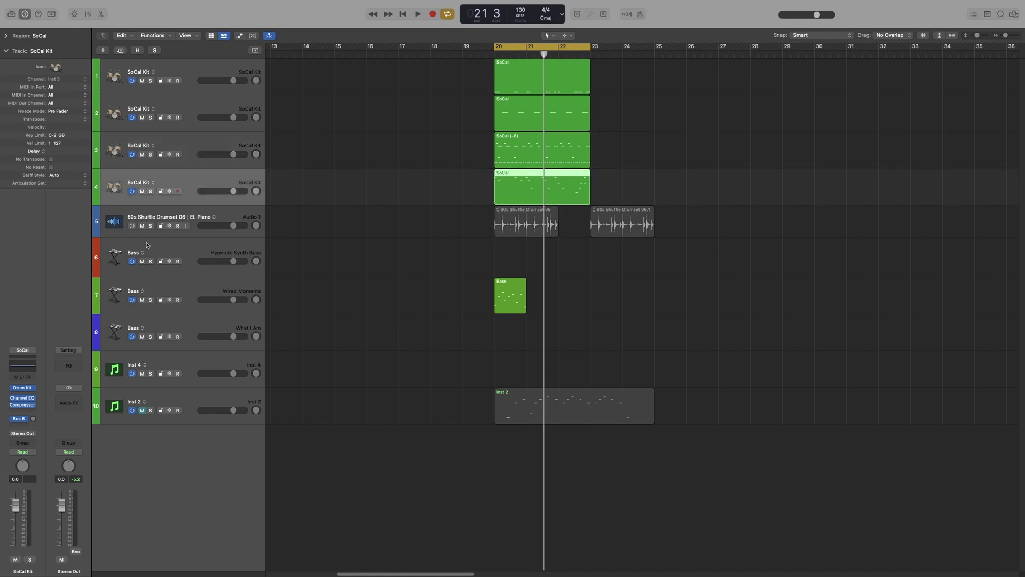
left_click(206, 214)
left_click(198, 254)
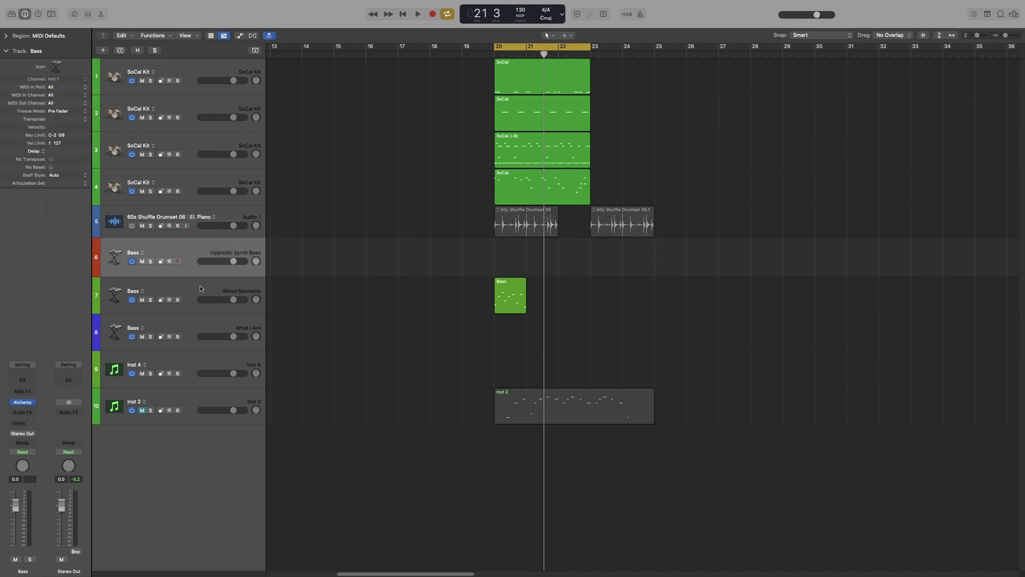
left_click(202, 292)
left_click(183, 404)
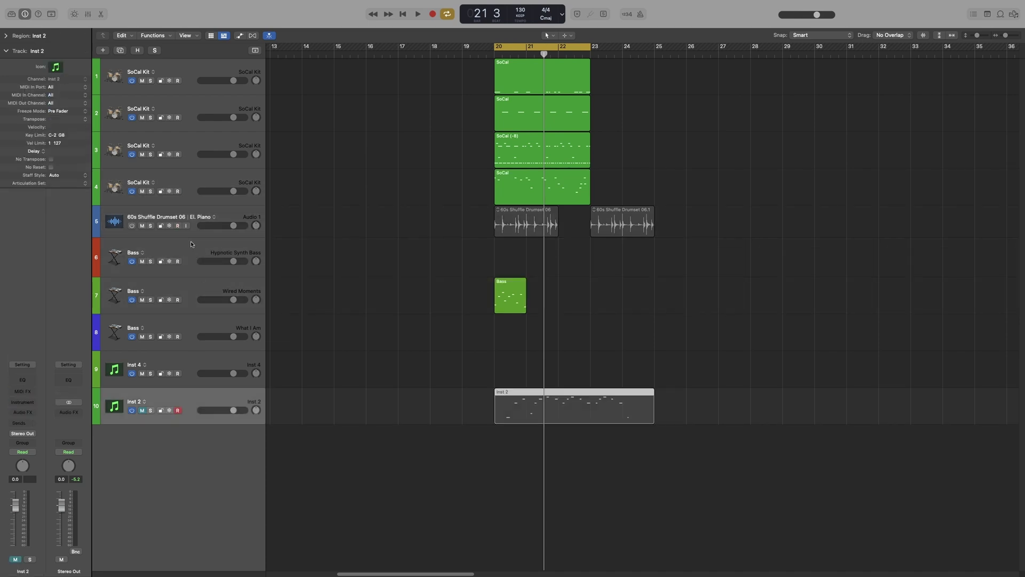
left_click(198, 218)
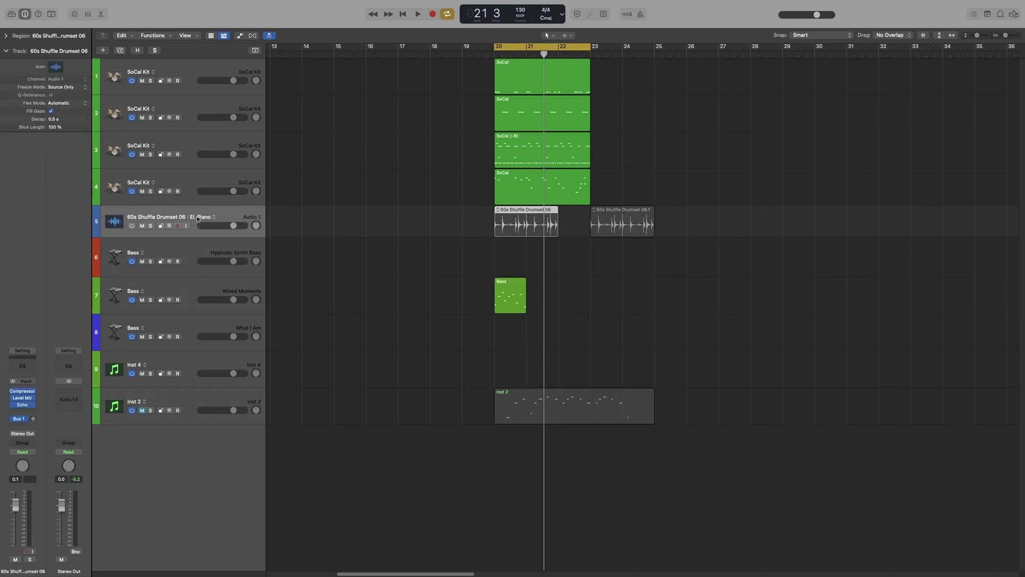
Step: Enable 'Select tracks on region/marquee selection' and test it on the SoCal regions of tracks 1–3
key("super+comma")
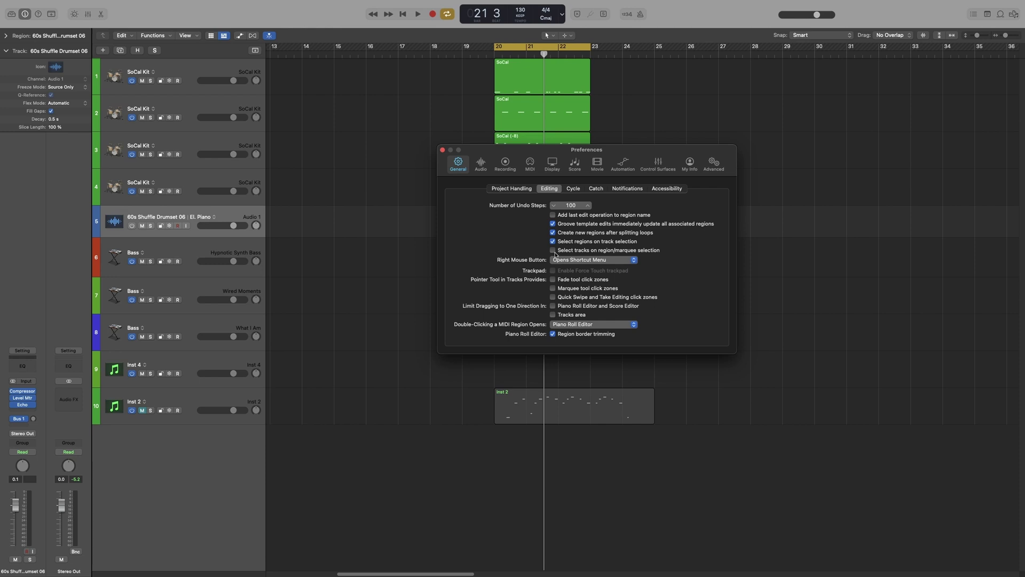
left_click(442, 150)
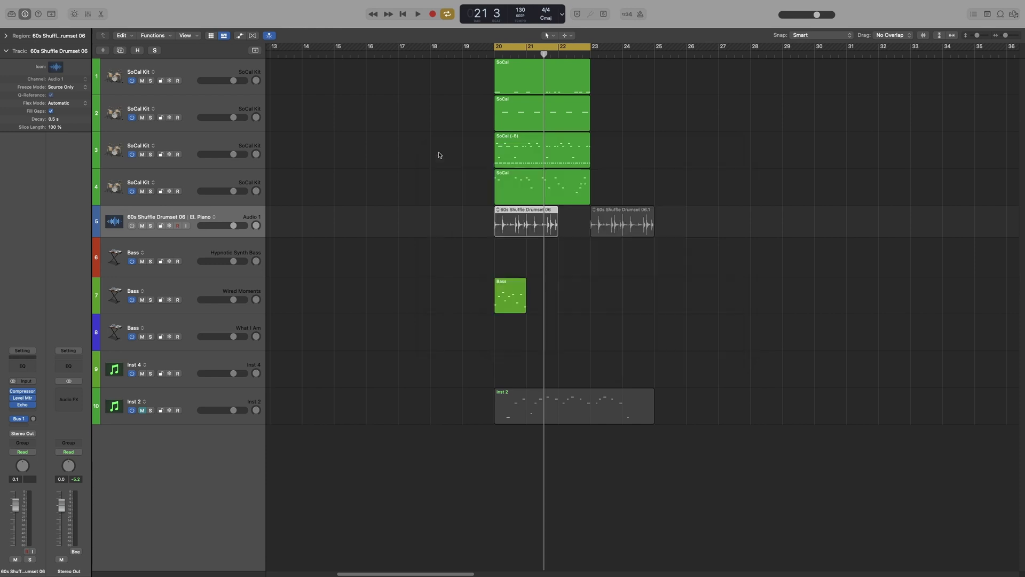
left_click(517, 119)
left_click(528, 77)
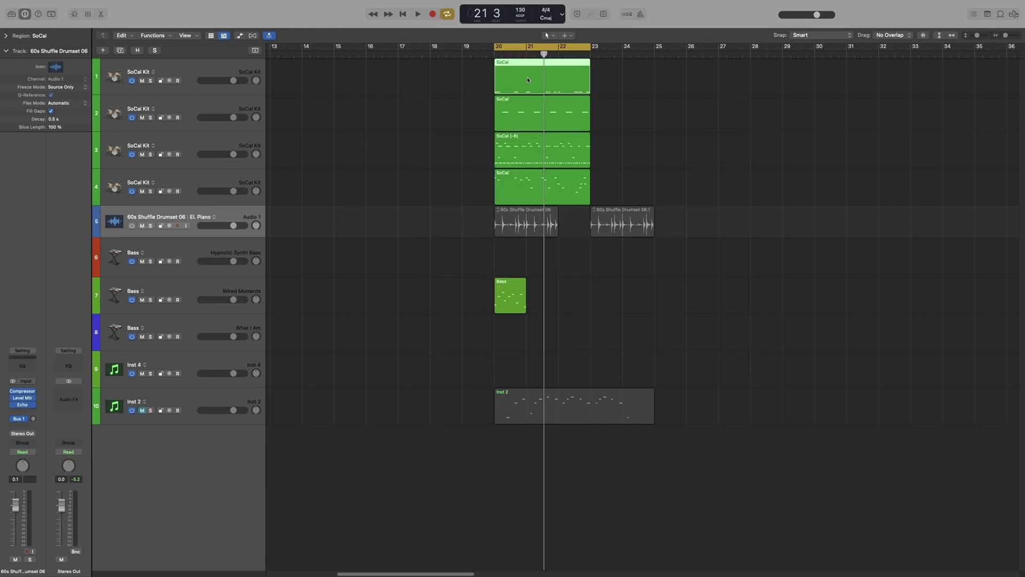
left_click(528, 145)
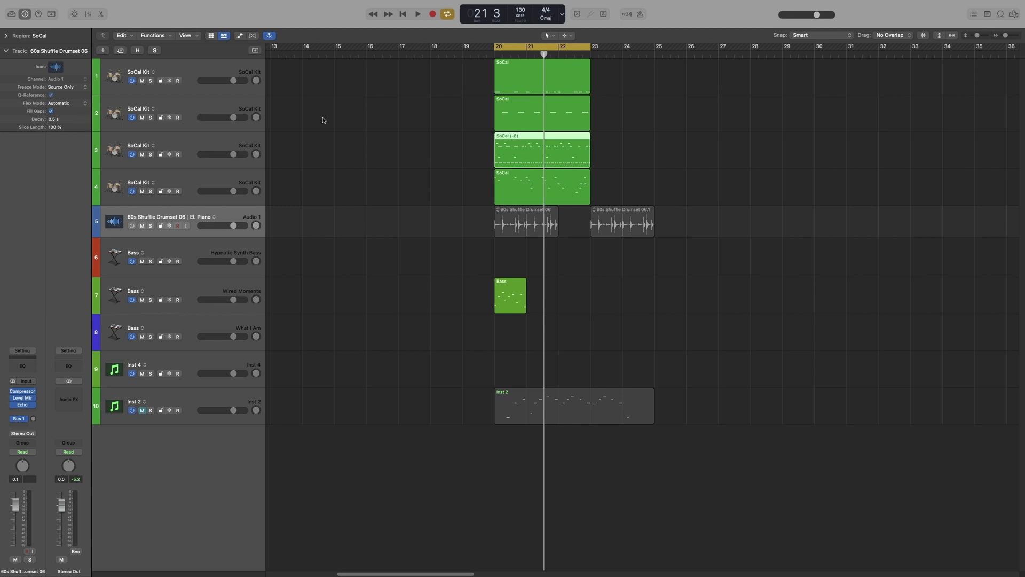
Step: Recheck the Editing preferences, then confirm track selection follows the SoCal regions on tracks 2 and 3
key("alt+period")
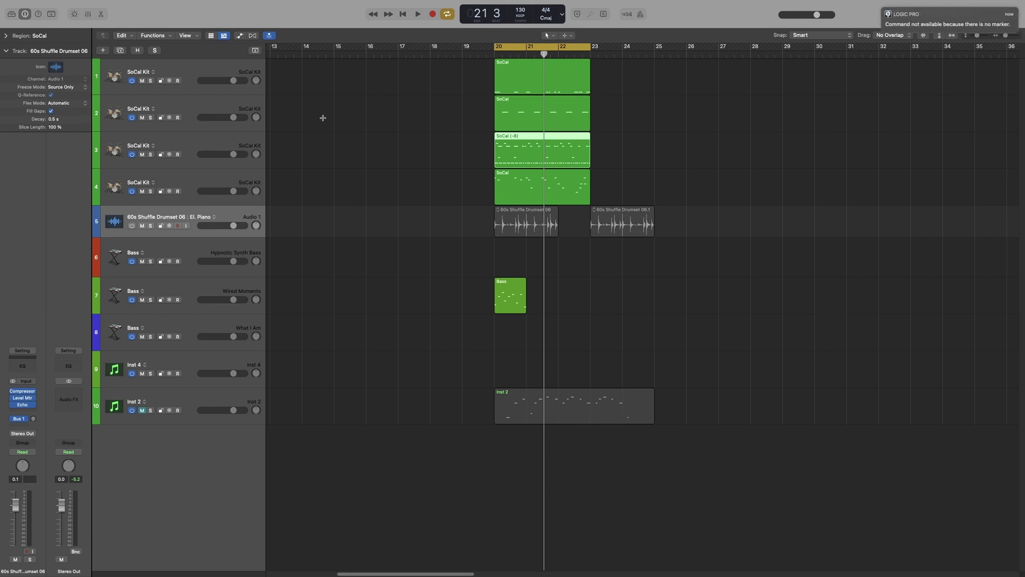
key("super+comma")
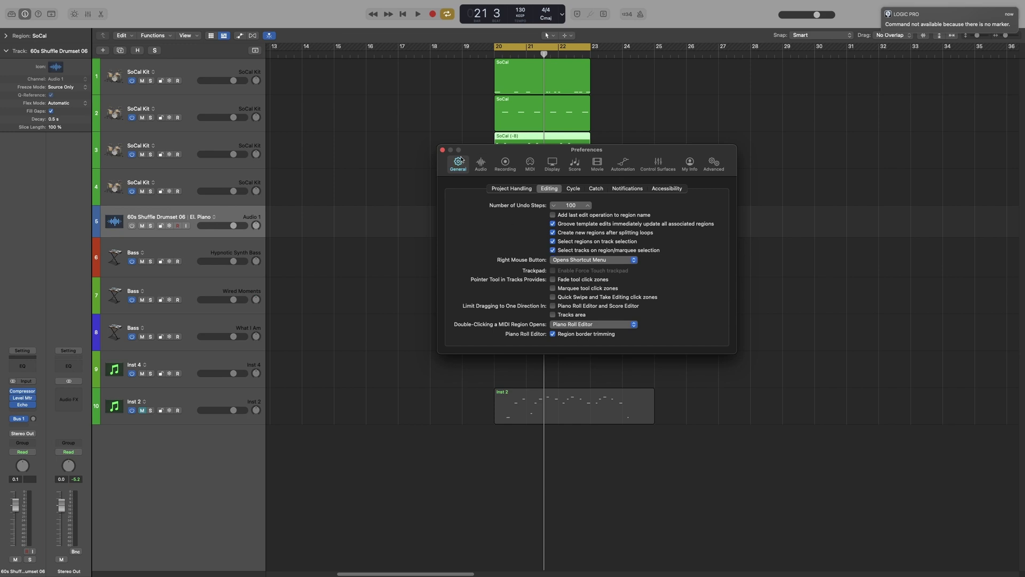
left_click(442, 150)
left_click(514, 111)
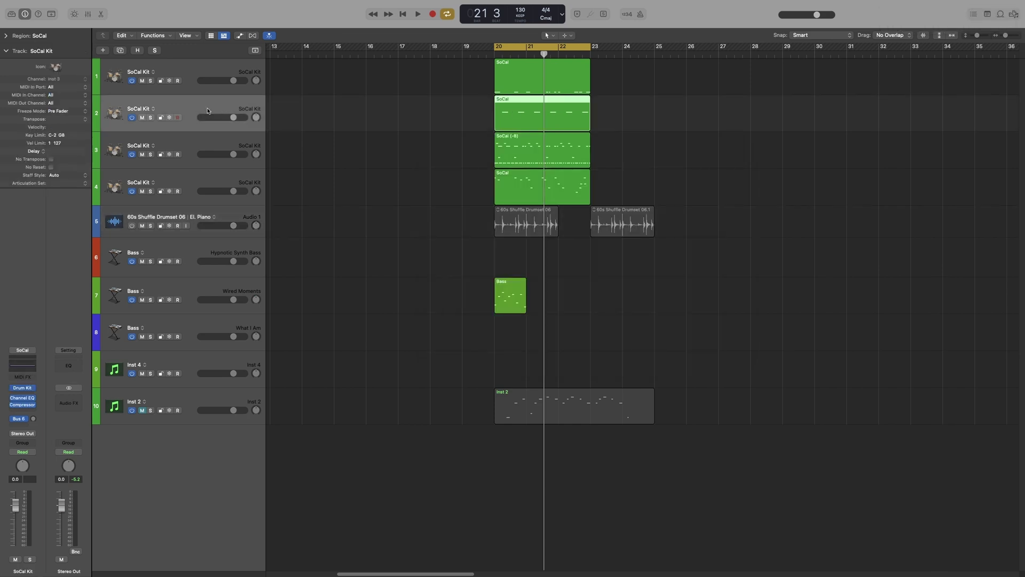
key("Up")
key("Down")
key("Down")
key("Down")
key("Down")
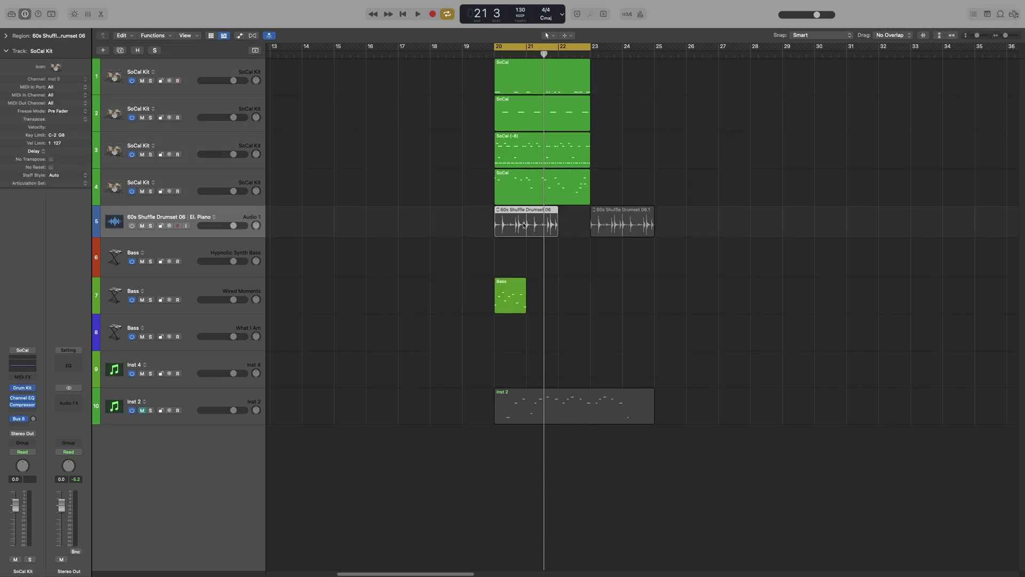
left_click(523, 153)
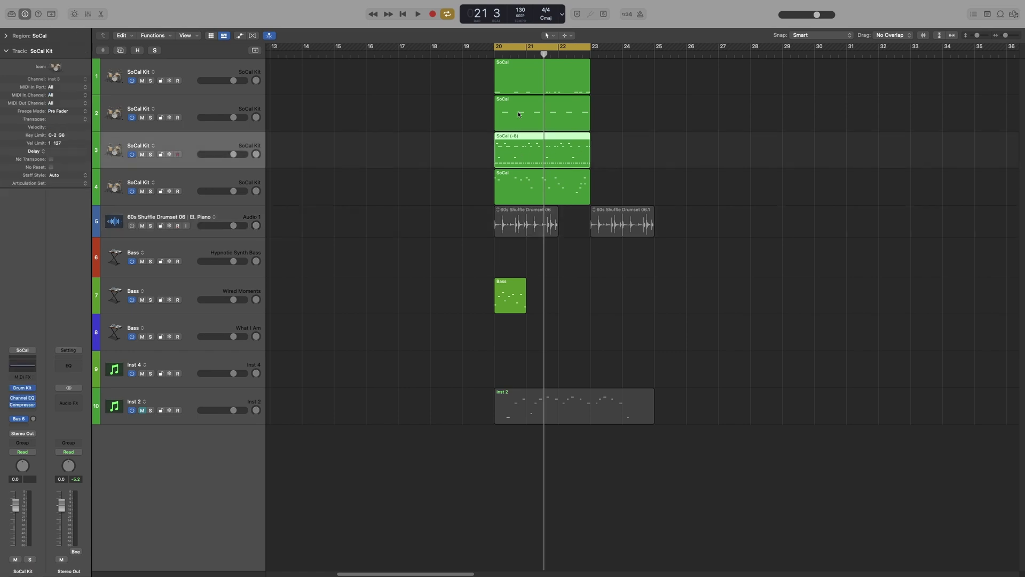
left_click(519, 114)
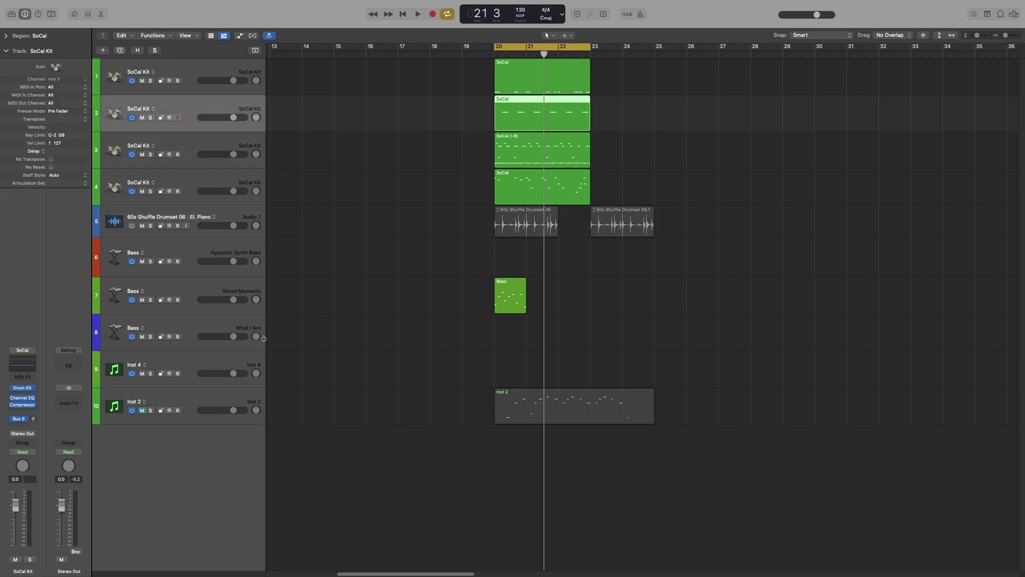
Step: Select the three Bass tracks and mark the Wired Moments Bass track with a focus star
left_click(190, 325)
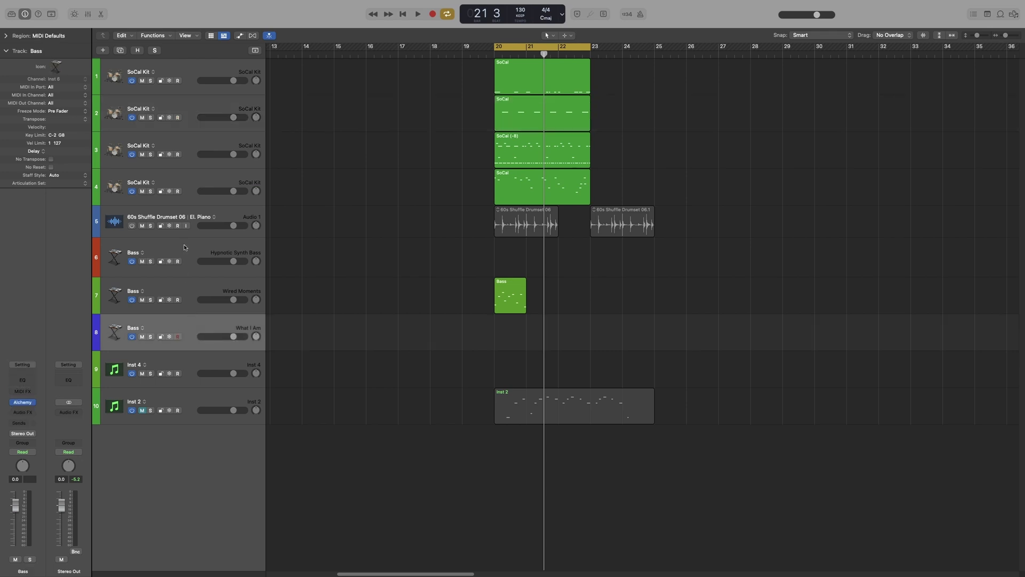
left_click(190, 248, "shift")
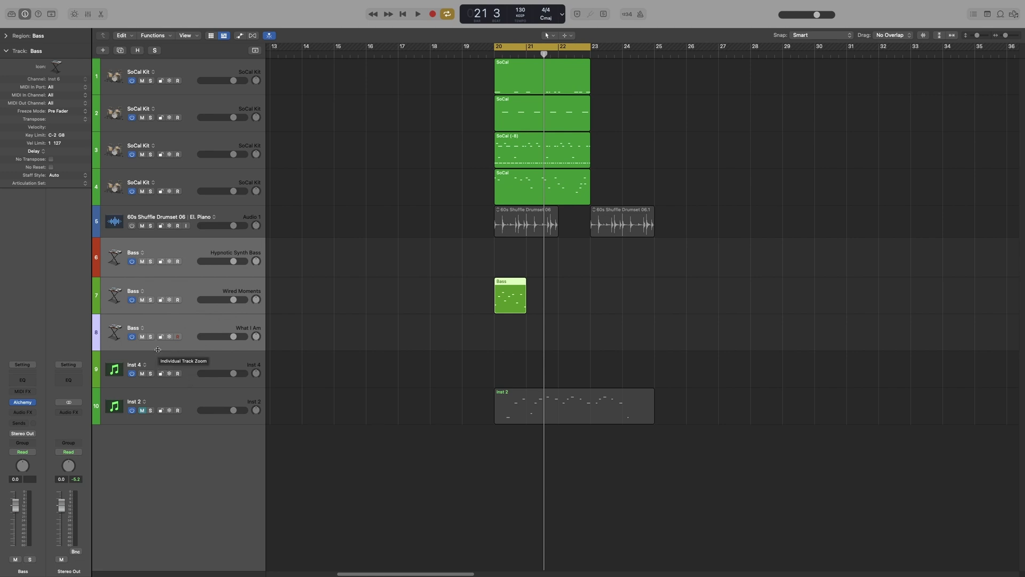
left_click(97, 293)
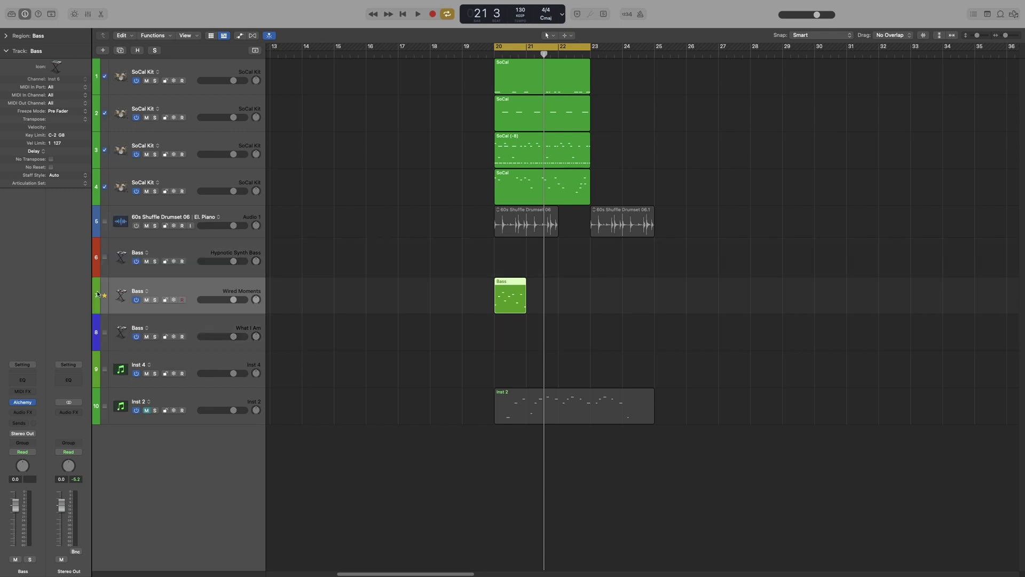
Step: Switch between the Hypnotic Synth, Wired Moments and What I Am Bass tracks, ending on Wired Moments
left_click(97, 257)
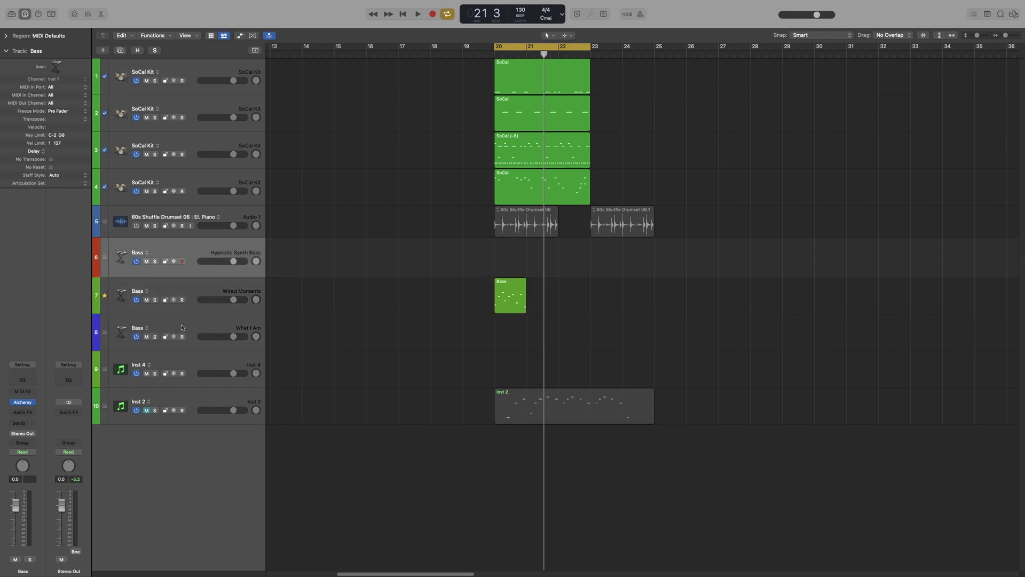
left_click(96, 292)
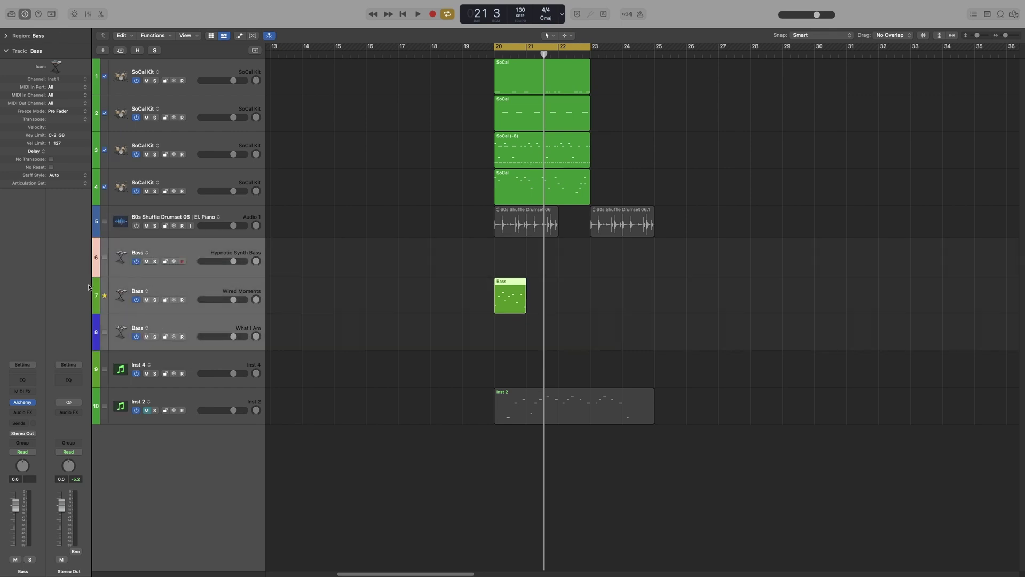
left_click(97, 254)
left_click(100, 302)
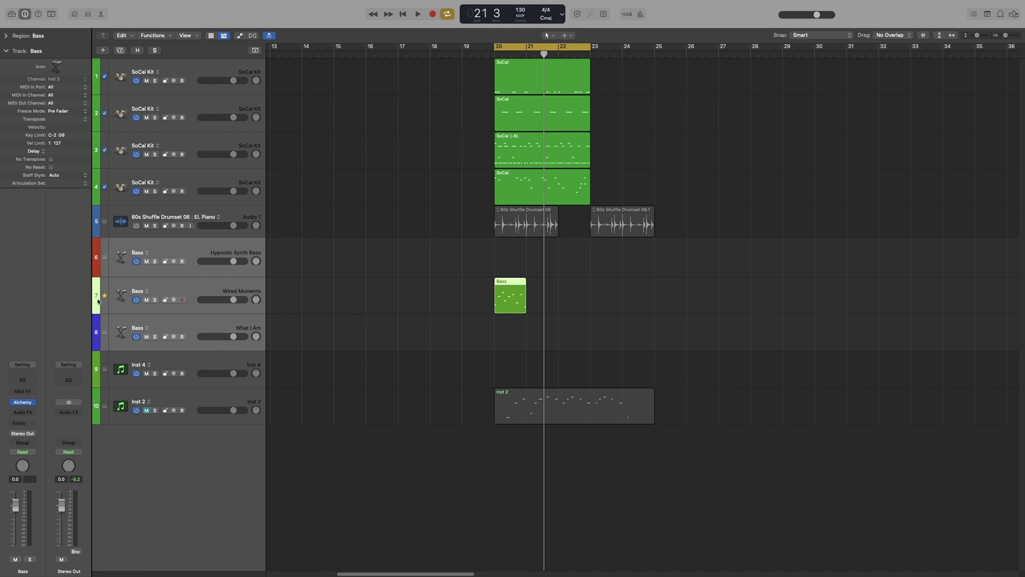
left_click(96, 331)
left_click(97, 294)
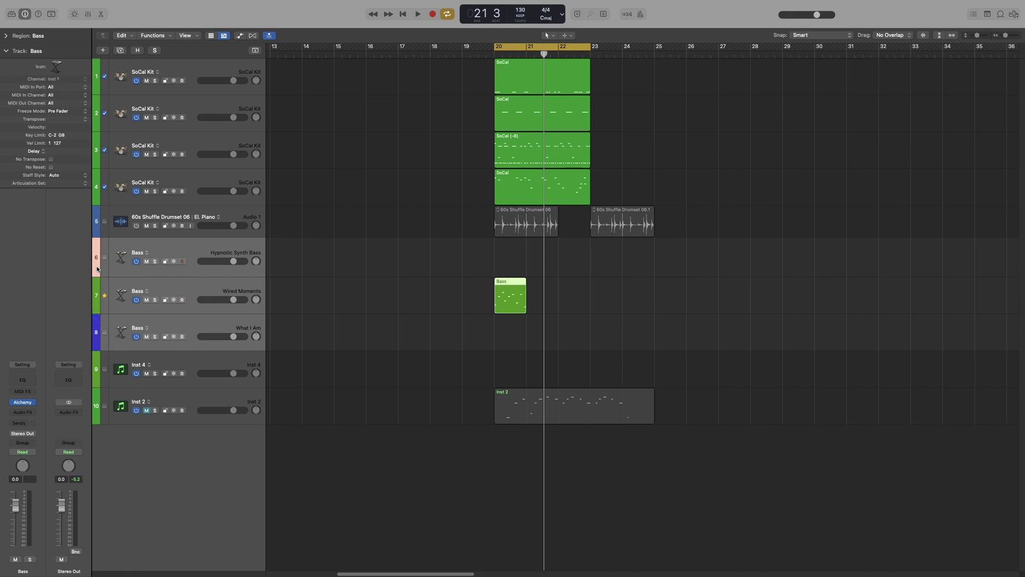
Step: Start renaming the 60s Shuffle Drumset 06 track and step the name field between tracks with Tab/Shift-Tab, unchanged
key("Up")
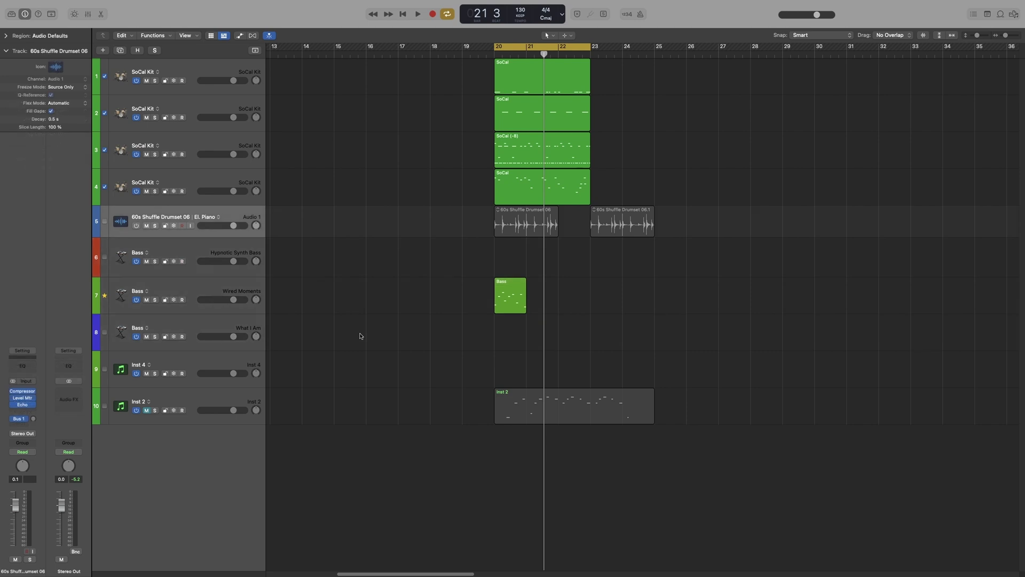
double_click(180, 217)
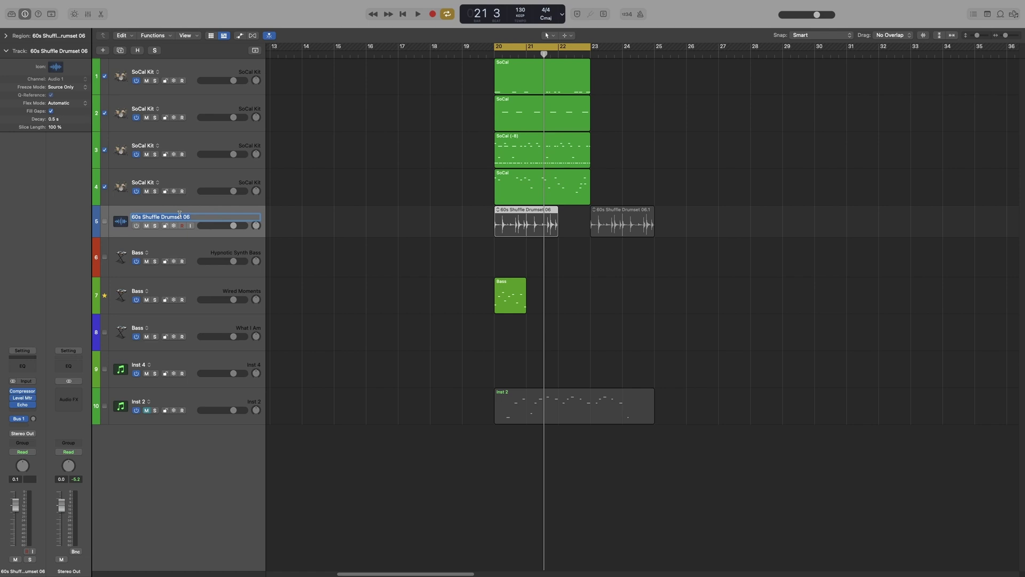
key("Tab")
key("Tab")
key("Tab")
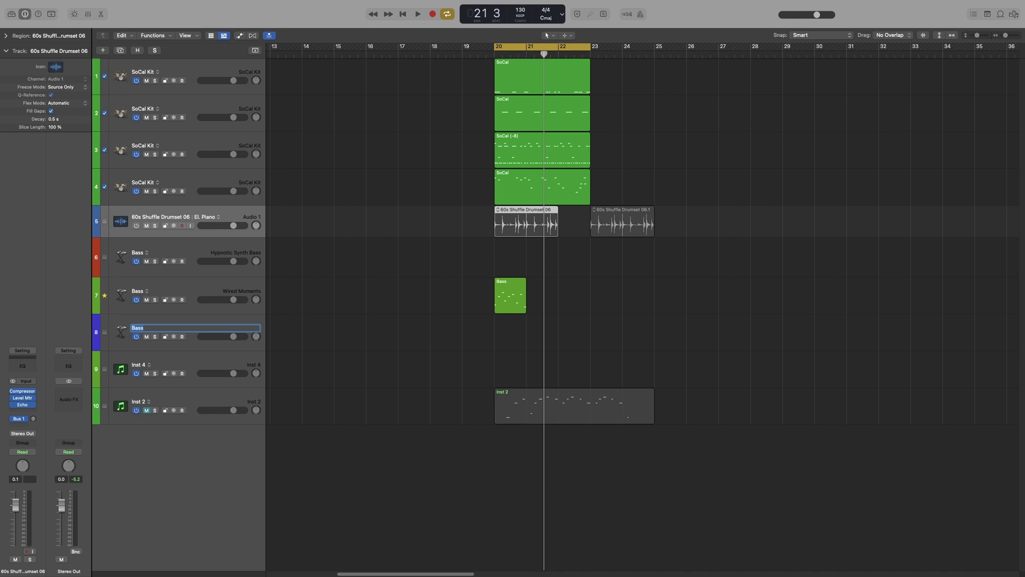
key("shift+Tab")
key("shift+Tab")
key("shift+Tab")
key("shift+Tab")
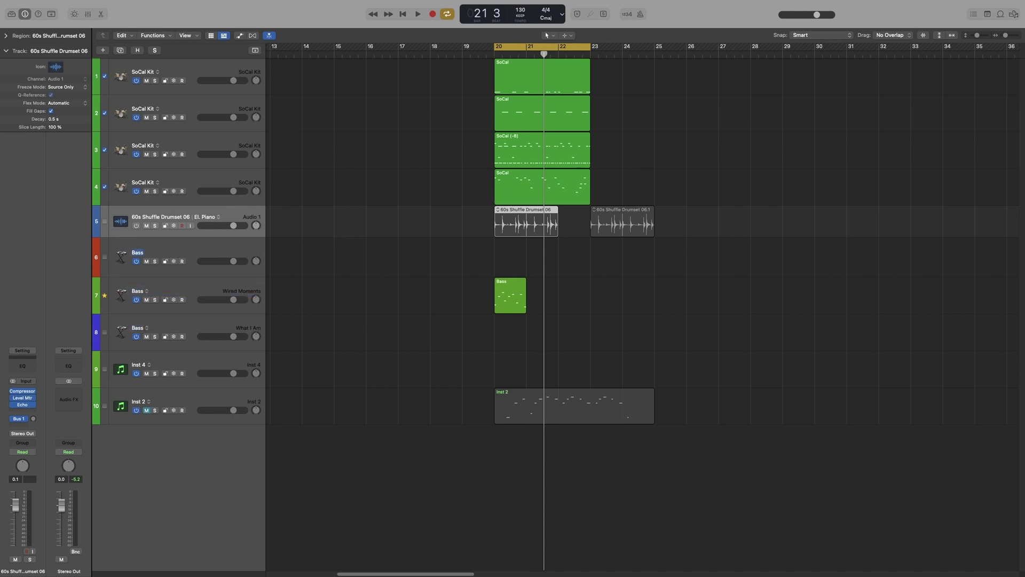
key("shift+Tab")
key("shift+Tab")
key("Tab")
key("Tab")
key("Tab")
key("Tab")
key("Tab")
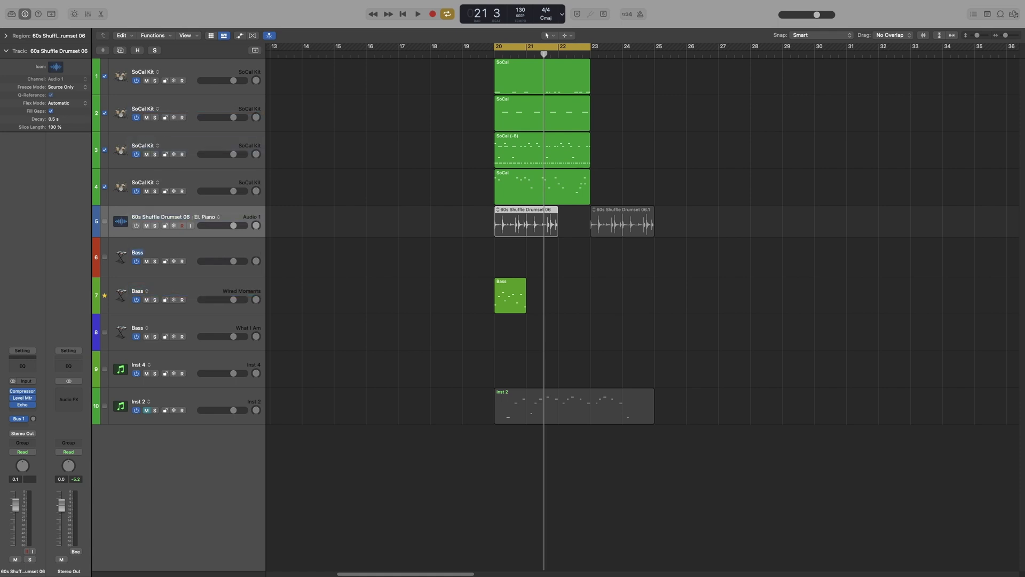